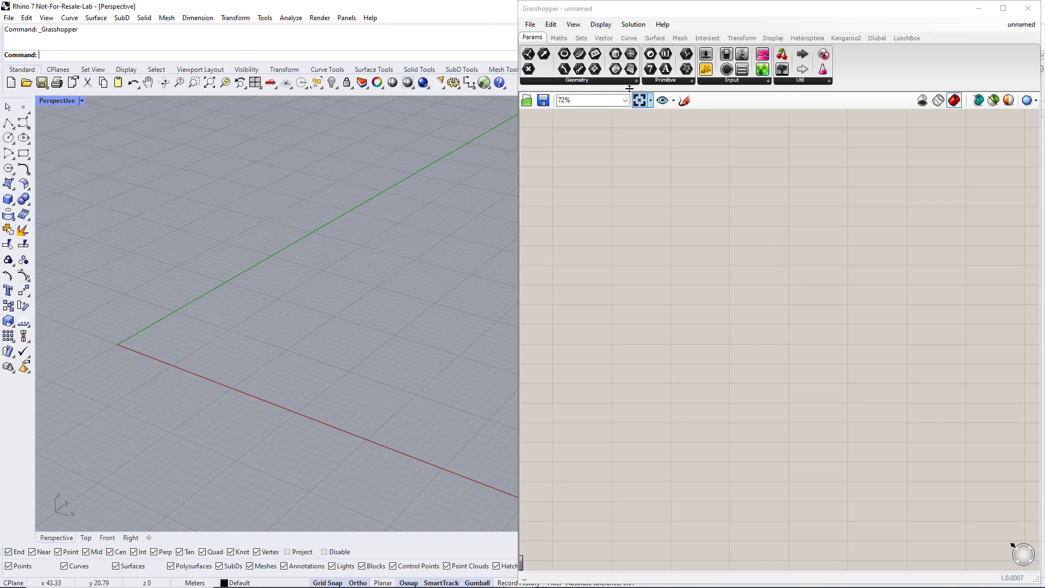
Place a Construct Point component in the middle of the empty Grasshopper canvas
{"action": "left_click", "coordinate": [606, 39]}
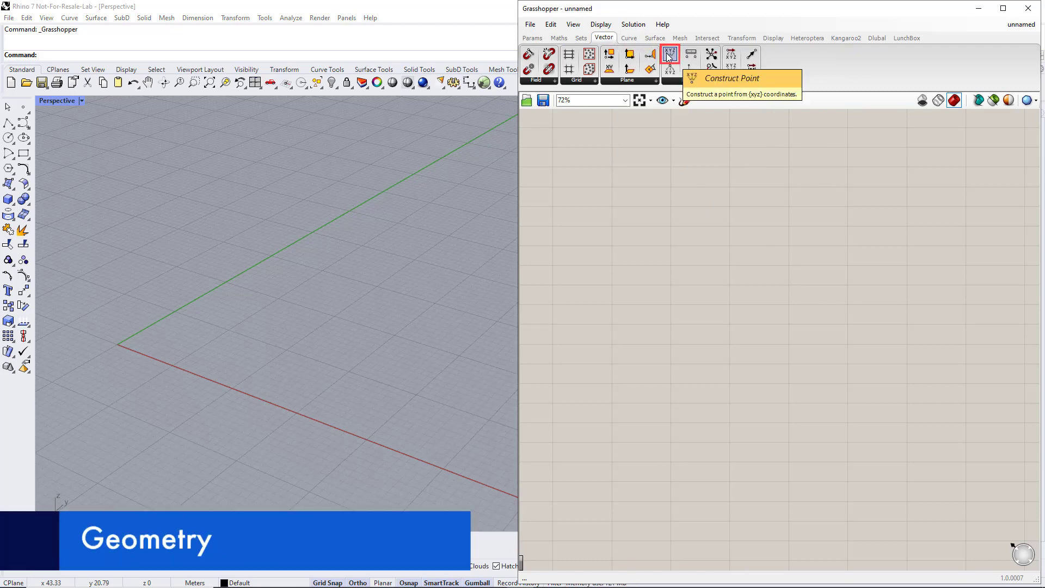
{"action": "left_click_drag", "start_coordinate": [668, 54], "coordinate": [685, 152]}
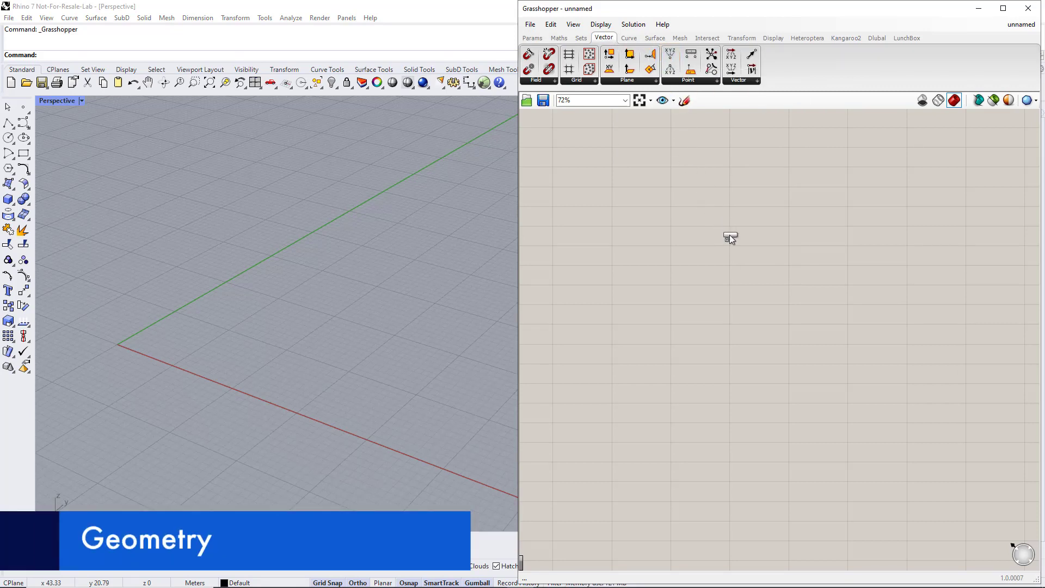
{"action": "left_click_drag", "start_coordinate": [729, 234], "coordinate": [758, 279]}
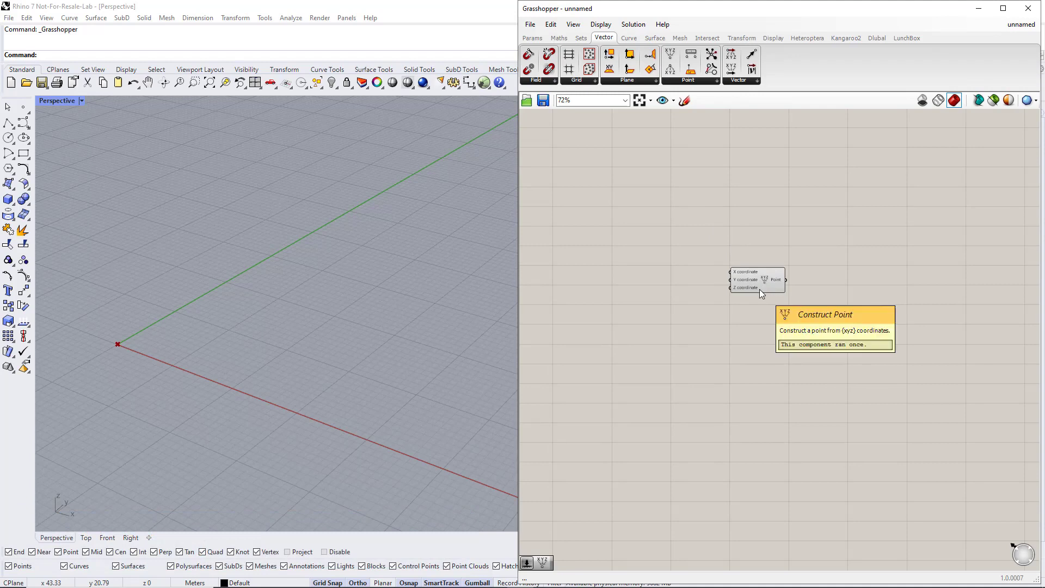
{"action": "left_click", "coordinate": [759, 285]}
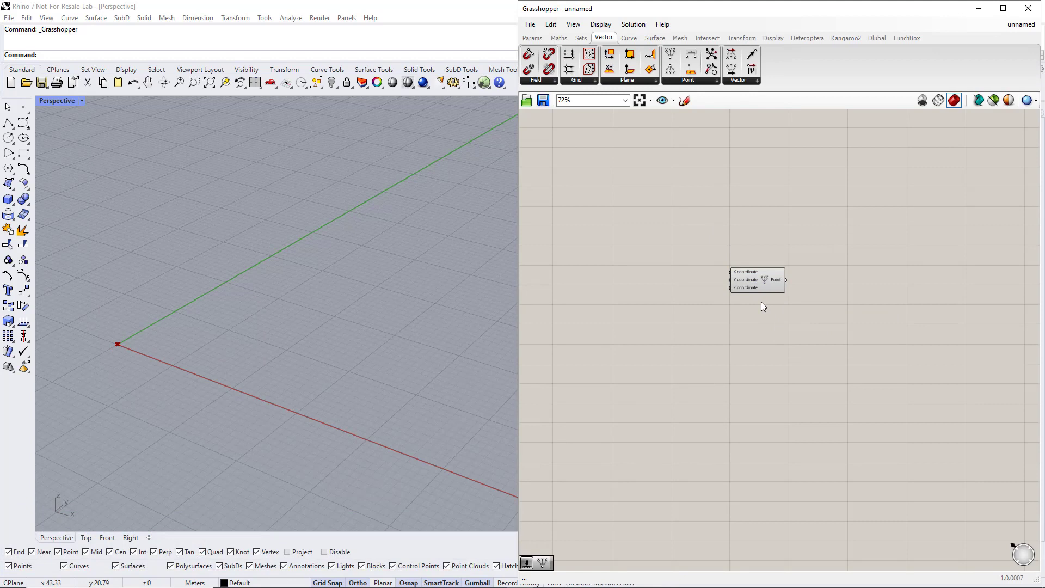
Duplicate the Construct Point component twice, stacking both copies below the original
{"action": "left_click", "coordinate": [765, 282]}
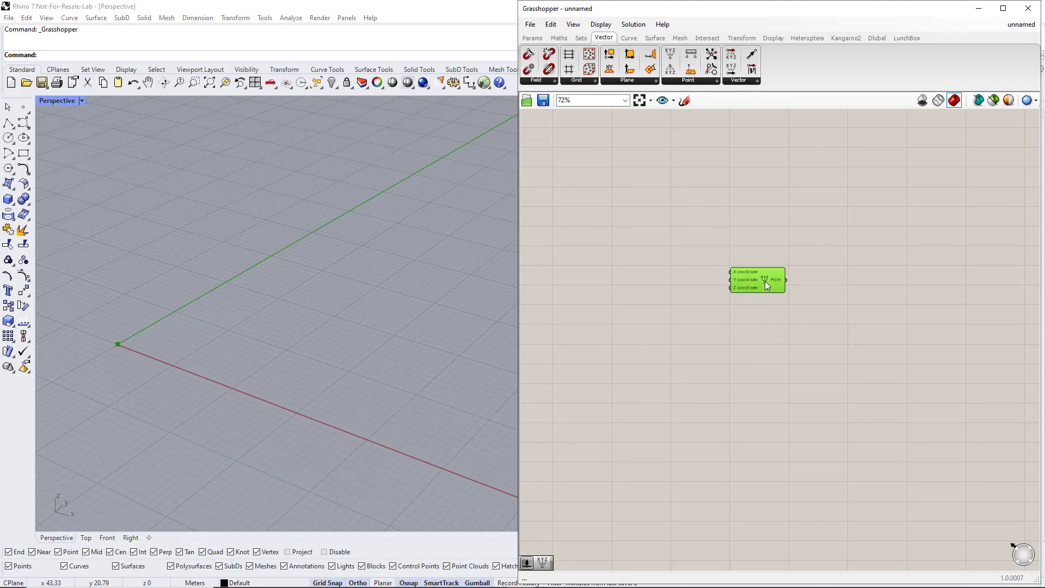
{"action": "left_click_drag", "start_coordinate": [765, 281], "coordinate": [765, 415], "text": "alt"}
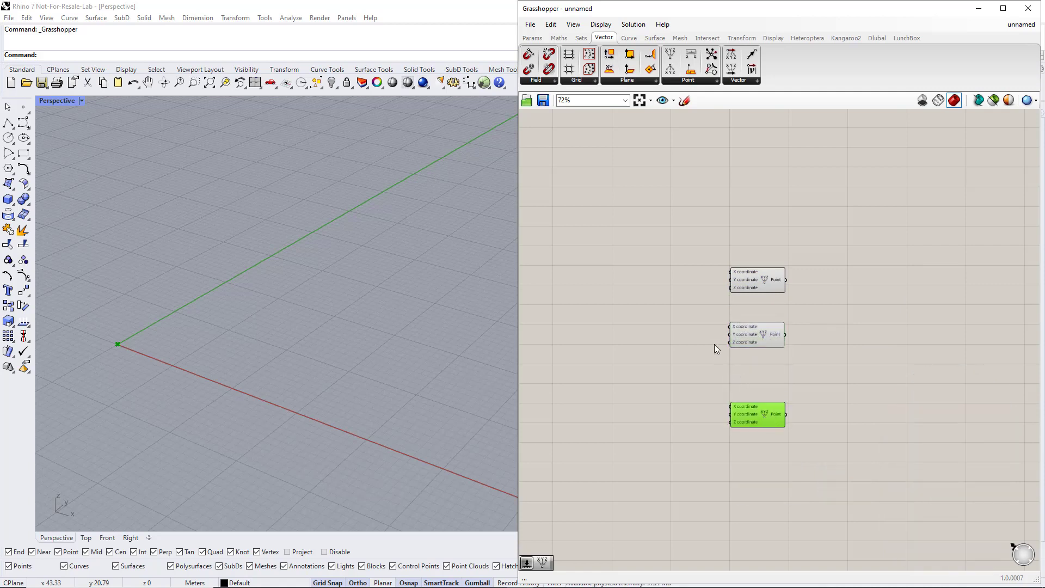
{"action": "left_click", "coordinate": [686, 330]}
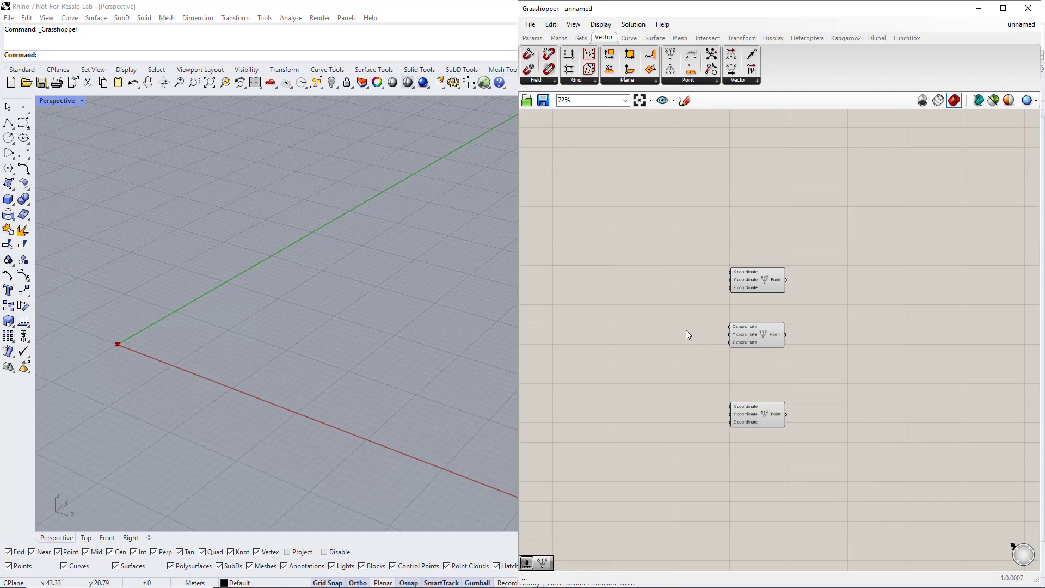
Add a number slider ranging from 1 to 50 and connect it to the middle point's X coordinate
{"action": "double_click", "coordinate": [667, 328]}
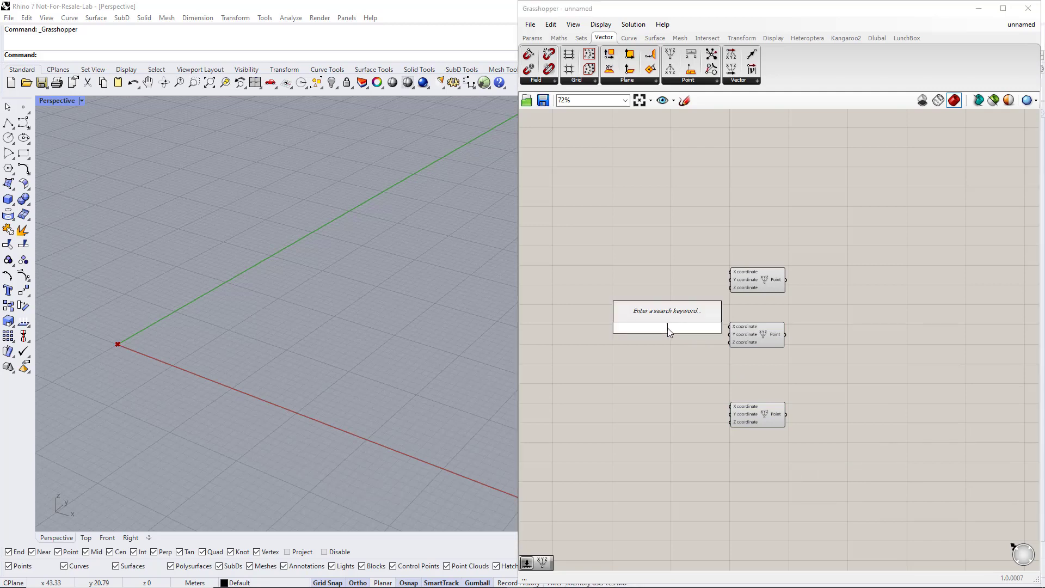
{"action": "type", "text": "1.50"}
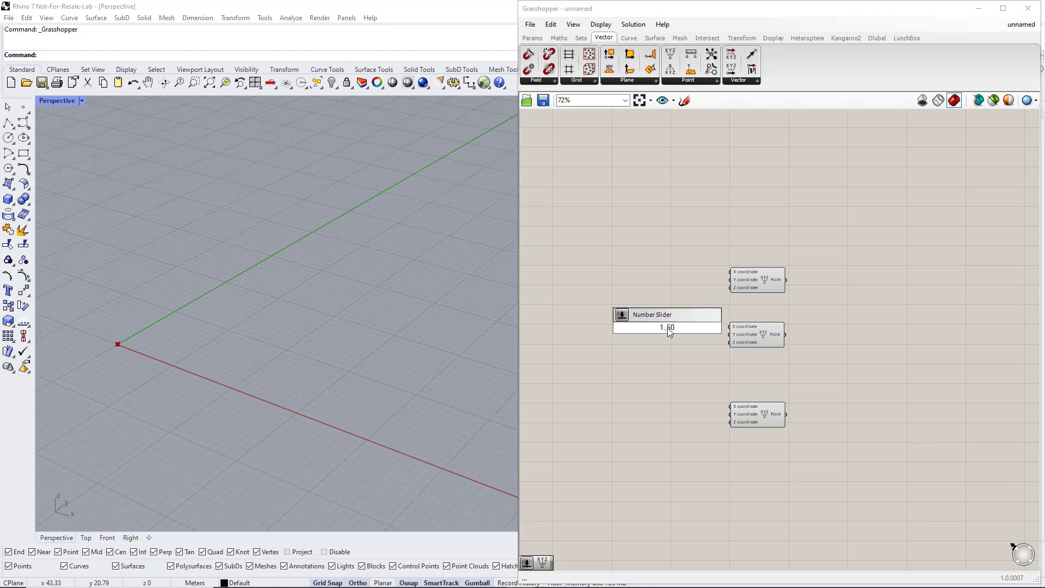
{"action": "key", "text": "Return"}
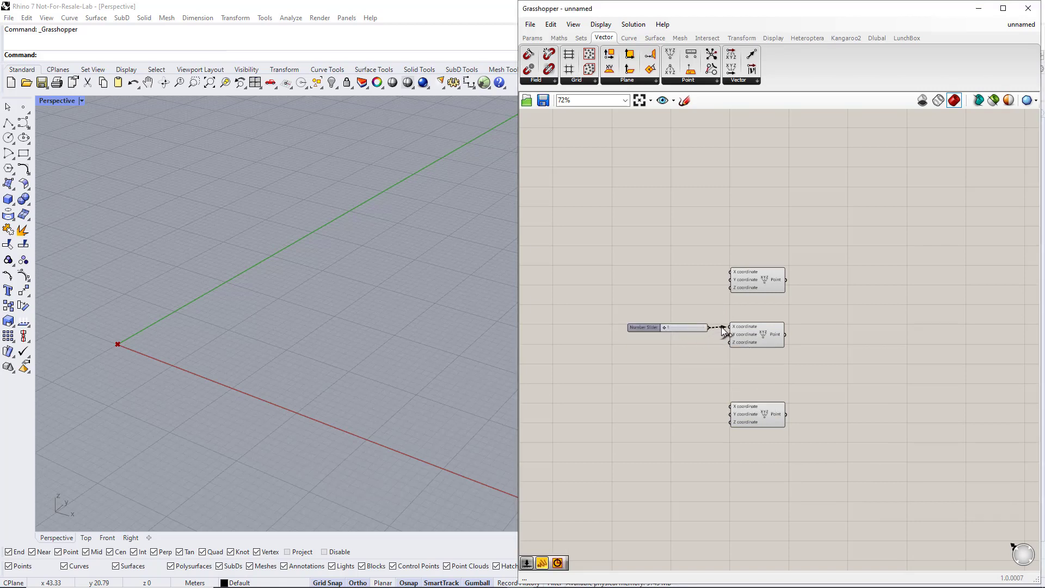
{"action": "left_click_drag", "start_coordinate": [722, 329], "coordinate": [667, 329]}
Rename the slider feeding the middle point as Width and set its value to 20
{"action": "right_click", "coordinate": [645, 326]}
{"action": "type", "text": "Width"}
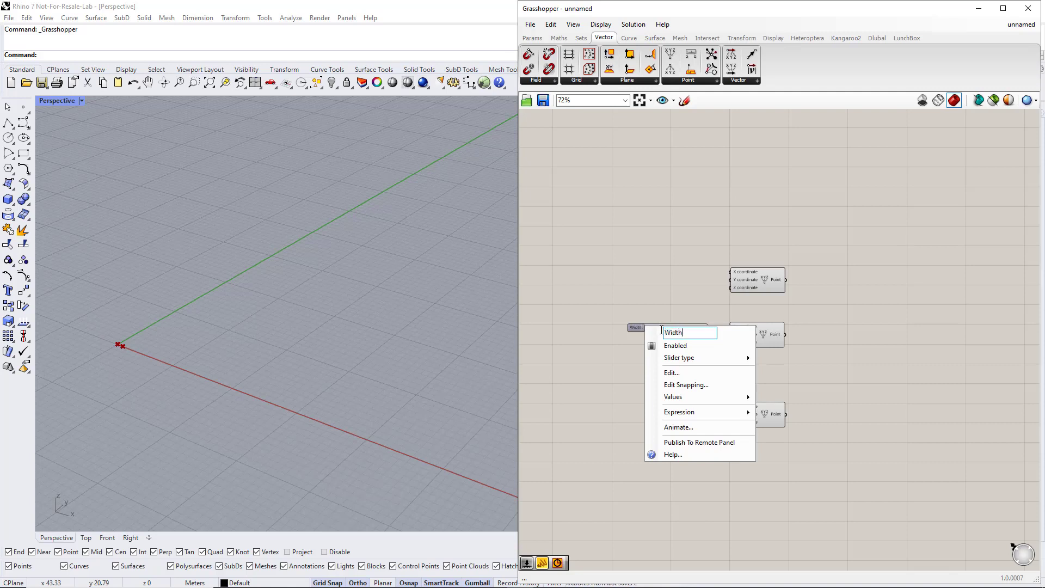
{"action": "key", "text": "Return"}
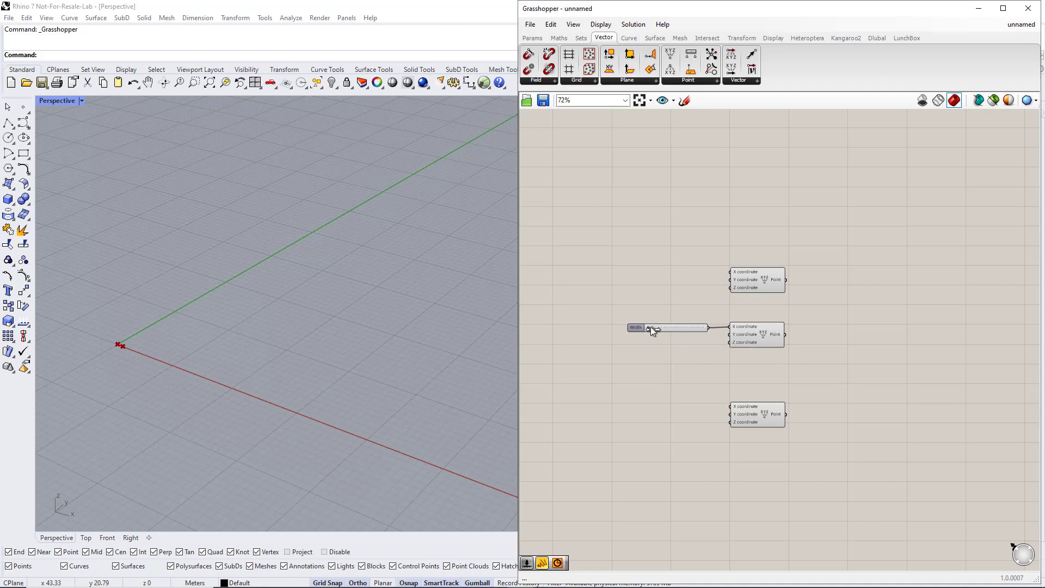
{"action": "left_click_drag", "start_coordinate": [650, 328], "coordinate": [671, 329]}
Place a Division component beside the lowest point and connect the Width slider to its A input
{"action": "left_click", "coordinate": [561, 43]}
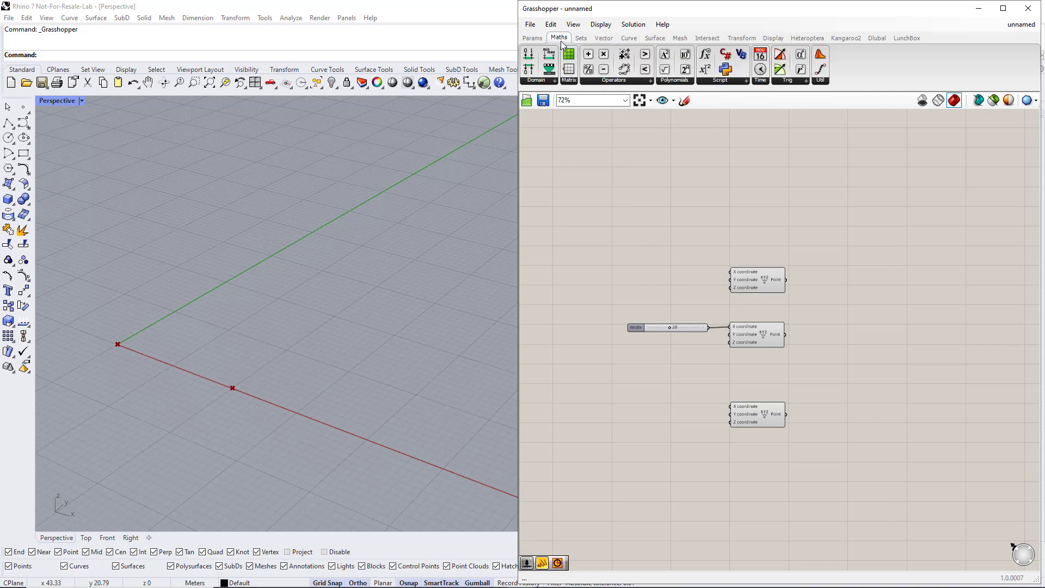
{"action": "left_click", "coordinate": [634, 80]}
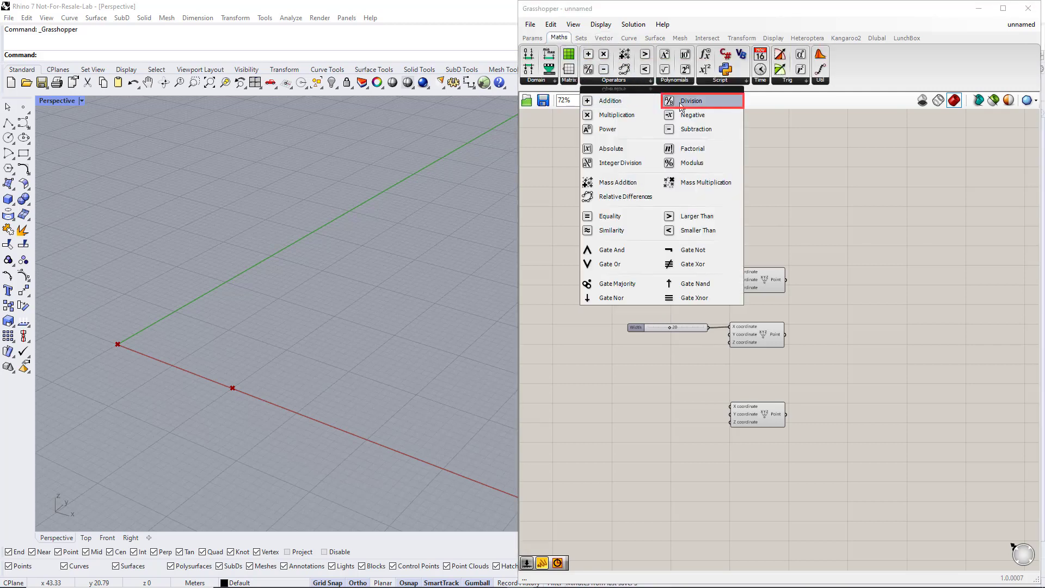
{"action": "left_click_drag", "start_coordinate": [679, 105], "coordinate": [710, 333]}
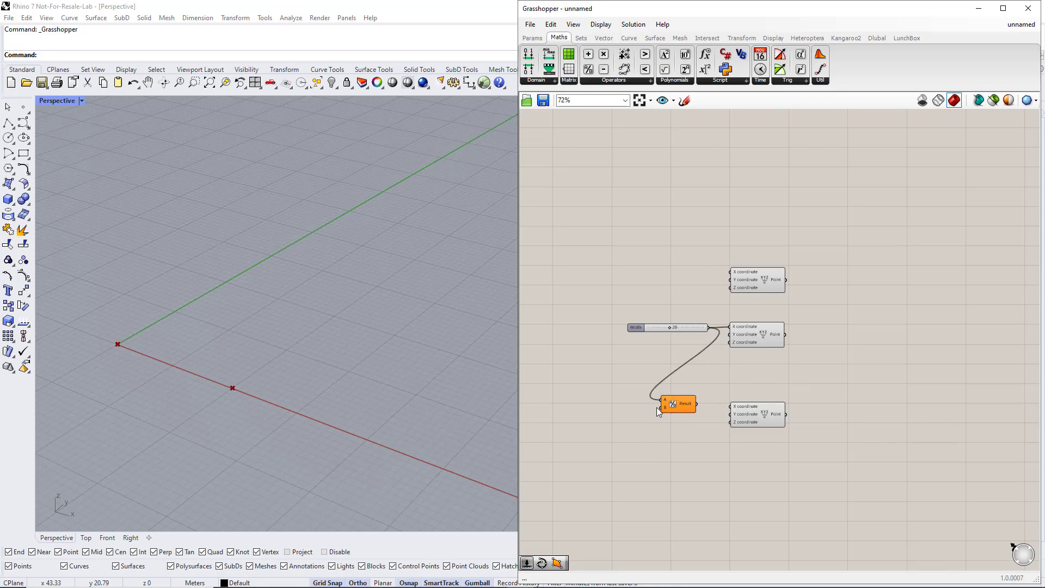
Connect a new panel containing 2 to the Division's B input, and feed the result into the lowest point's X coordinate
{"action": "double_click", "coordinate": [613, 420]}
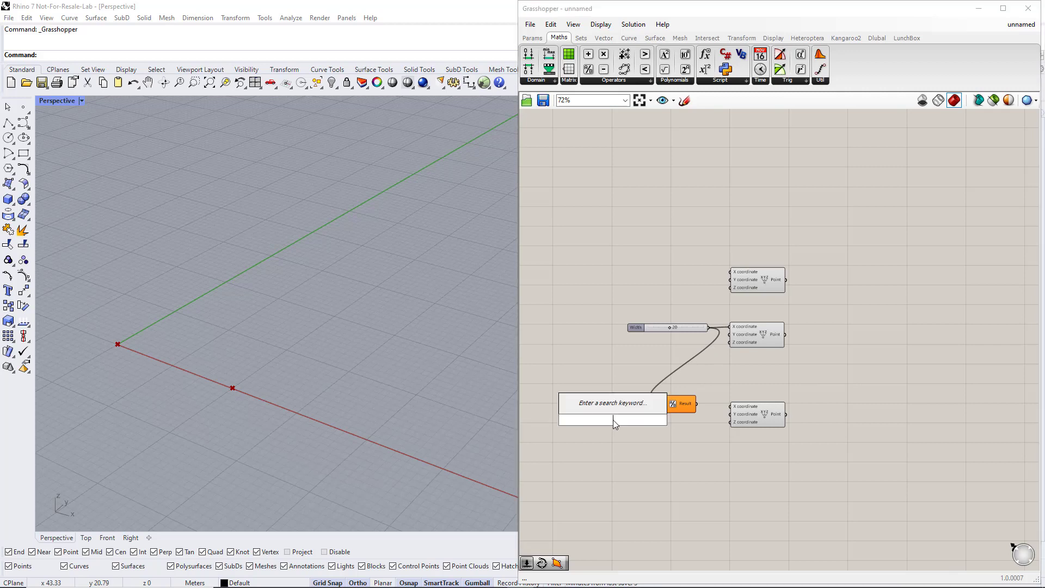
{"action": "type", "text": "//2"}
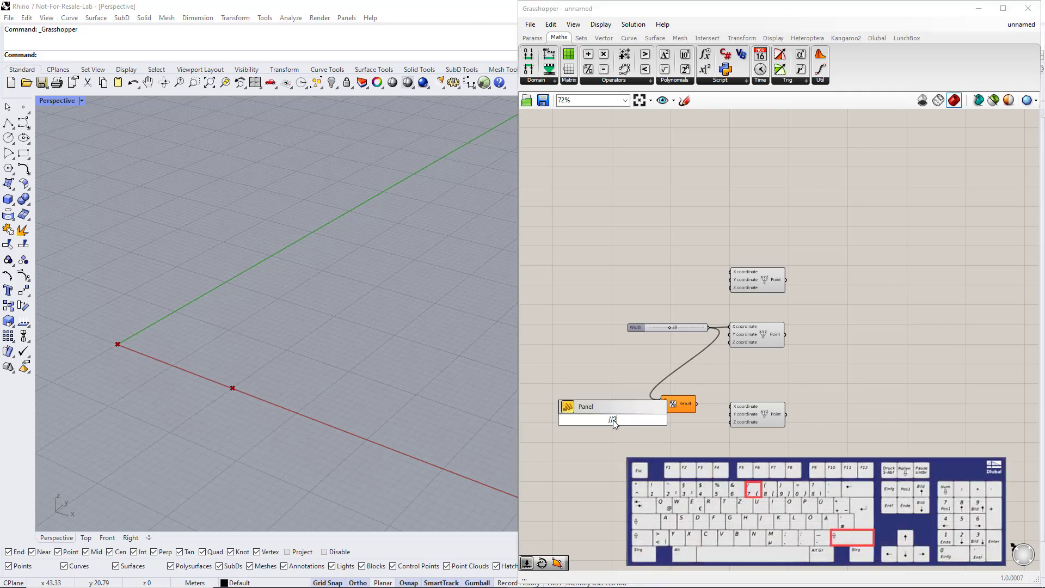
{"action": "key", "text": "Return"}
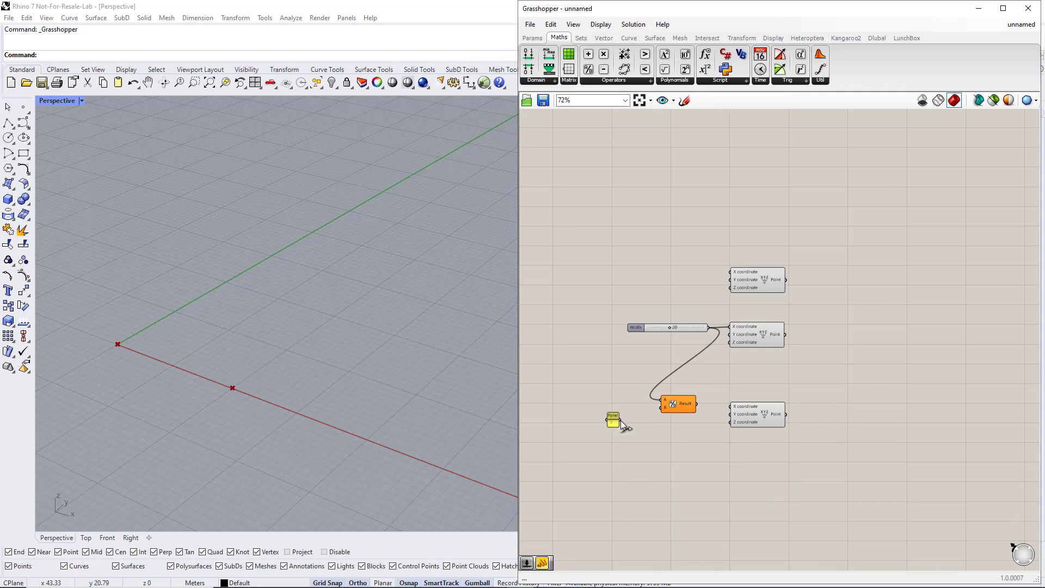
{"action": "left_click_drag", "start_coordinate": [650, 414], "coordinate": [657, 410]}
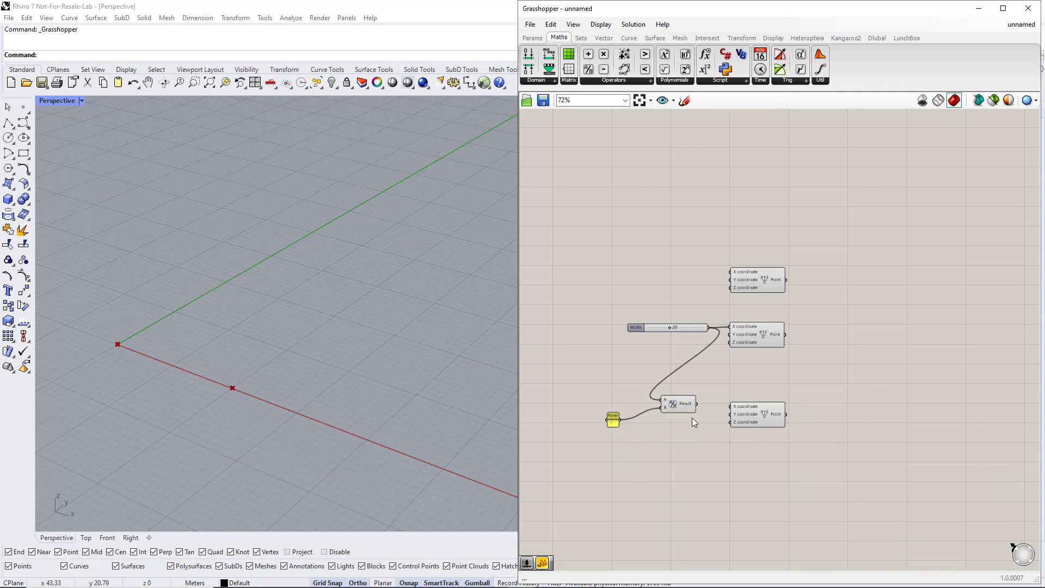
{"action": "left_click_drag", "start_coordinate": [734, 413], "coordinate": [732, 409]}
Add a number slider ranging from 0 to 10 and connect it to the lowest point's Z coordinate
{"action": "double_click", "coordinate": [662, 439]}
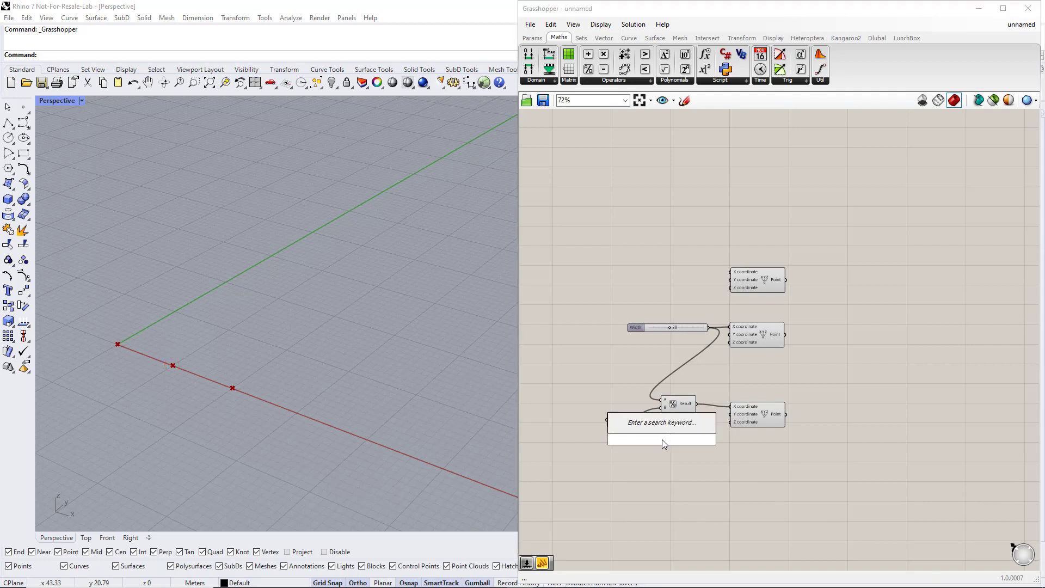
{"action": "type", "text": "0"}
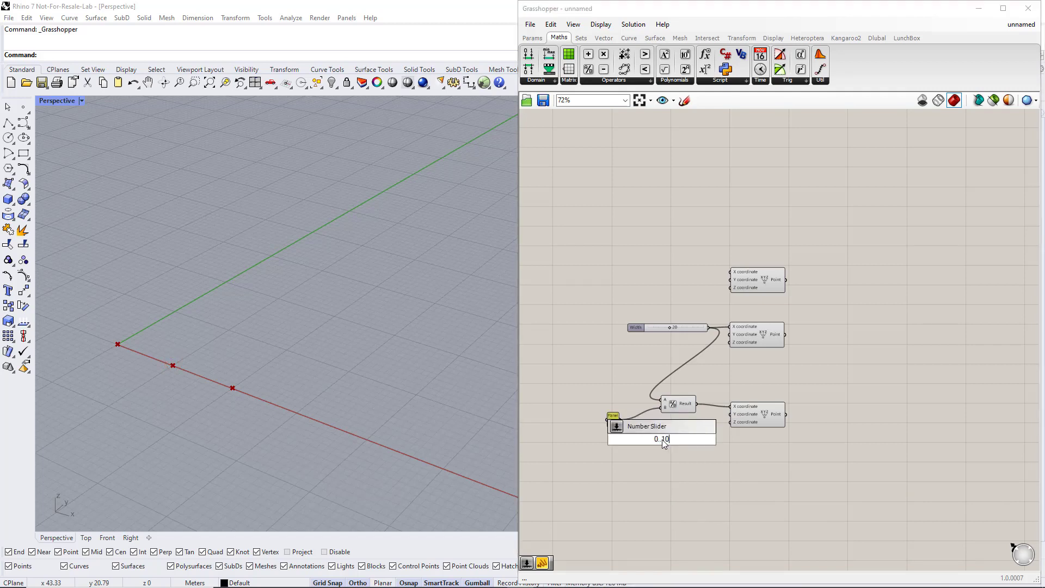
{"action": "type", "text": "..10"}
{"action": "key", "text": "Return"}
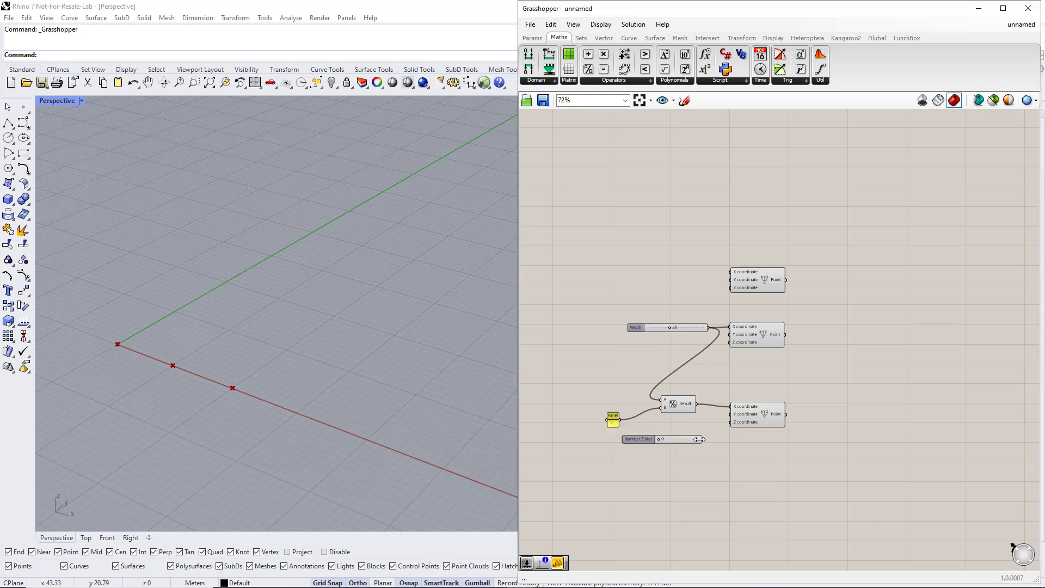
{"action": "left_click_drag", "start_coordinate": [717, 434], "coordinate": [730, 421]}
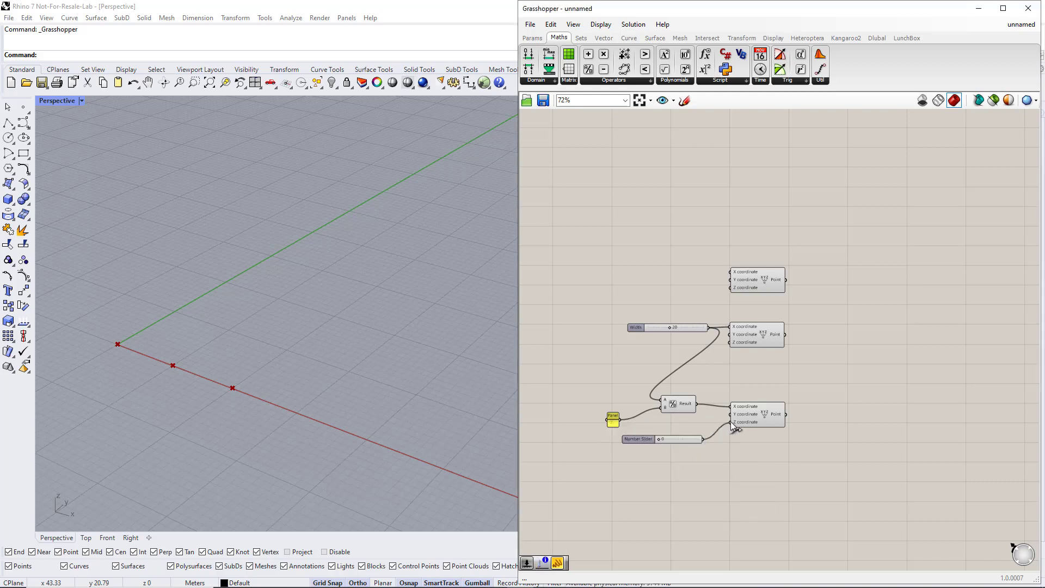
Rename the Z coordinate slider as Height, setting it to 2 and the Width slider to 30
{"action": "right_click", "coordinate": [639, 439]}
{"action": "type", "text": "Height"}
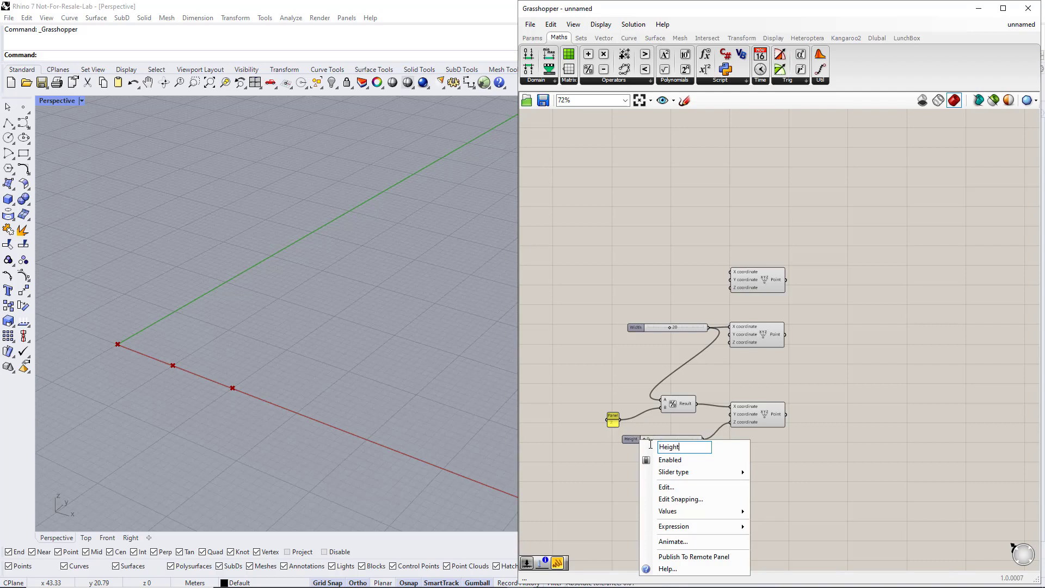
{"action": "key", "text": "Return"}
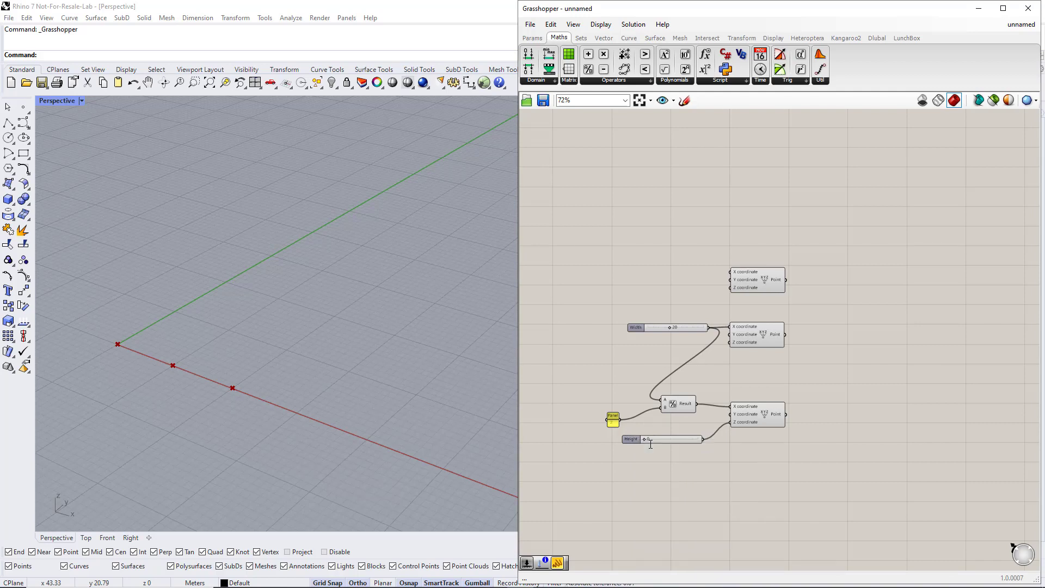
{"action": "left_click_drag", "start_coordinate": [645, 439], "coordinate": [655, 439]}
{"action": "mouse_move", "coordinate": [670, 326]}
{"action": "left_mouse_down"}
{"action": "mouse_move", "coordinate": [652, 328]}
{"action": "mouse_move", "coordinate": [680, 329]}
{"action": "left_mouse_up"}
Place an Interpolate curve component beside the three Construct Point components
{"action": "left_click", "coordinate": [629, 39]}
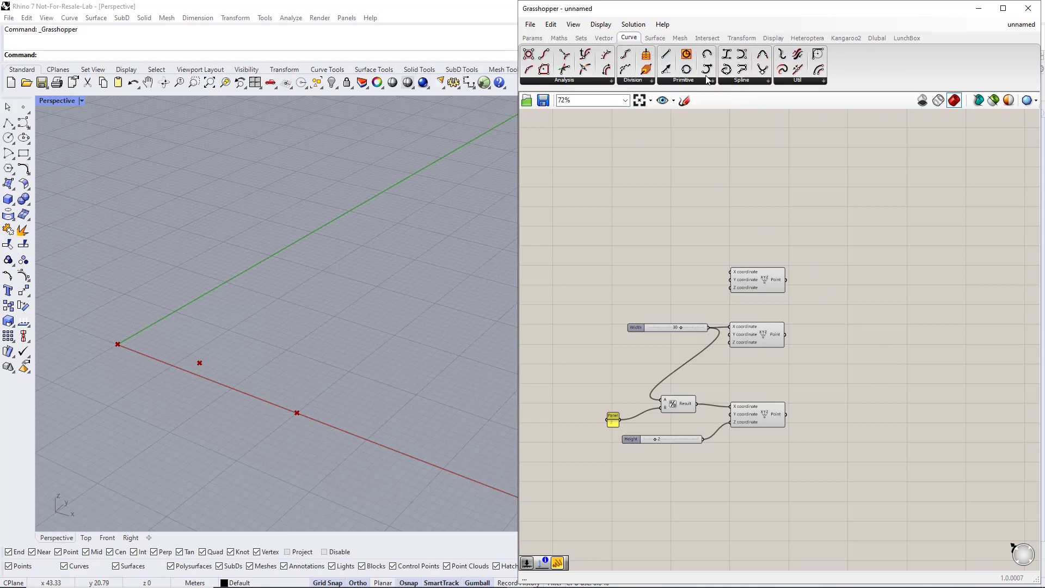
{"action": "left_click", "coordinate": [740, 81]}
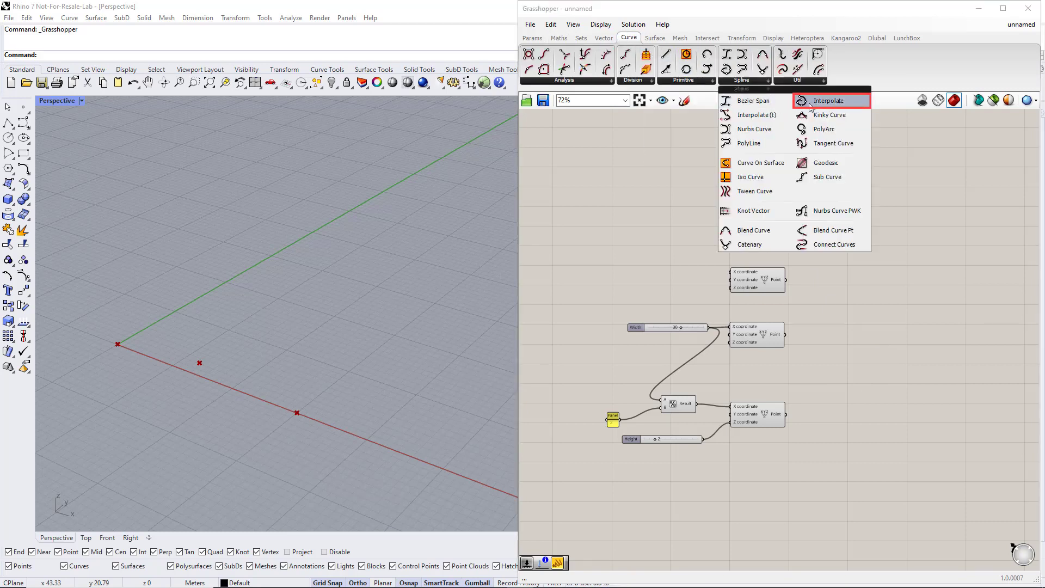
{"action": "left_click_drag", "start_coordinate": [816, 106], "coordinate": [866, 347]}
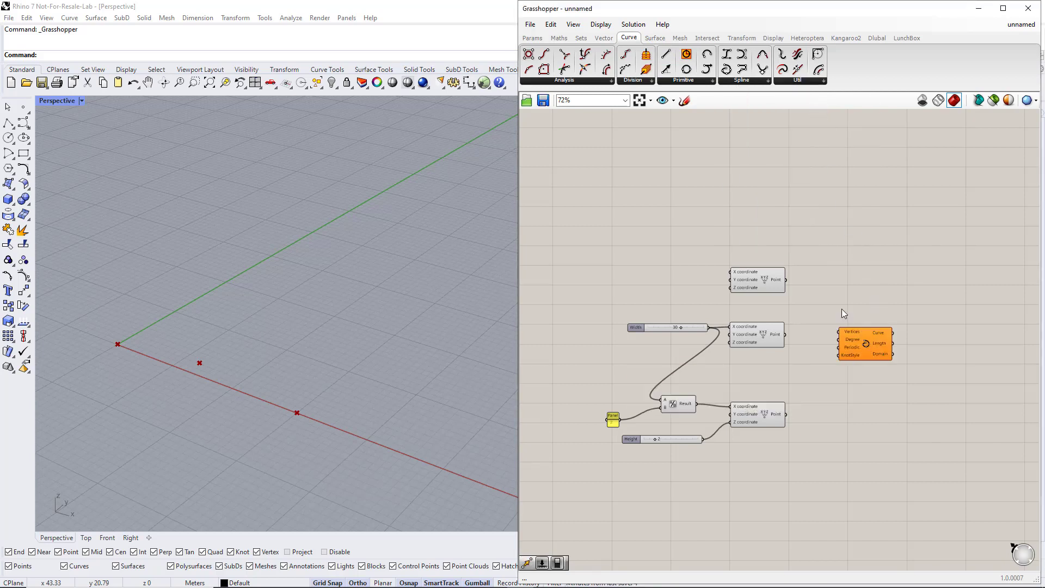
Connect the outputs of all three points to the Interpolate component's Vertices input and move the component farther from the points
{"action": "left_click", "coordinate": [767, 279]}
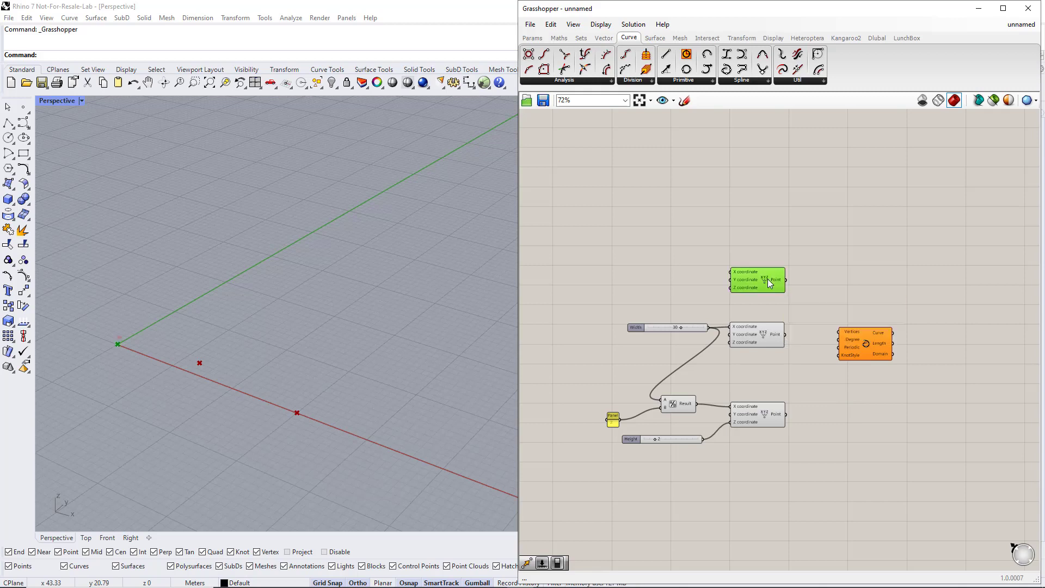
{"action": "left_click_drag", "start_coordinate": [786, 279], "coordinate": [840, 336]}
{"action": "left_click", "coordinate": [772, 337]}
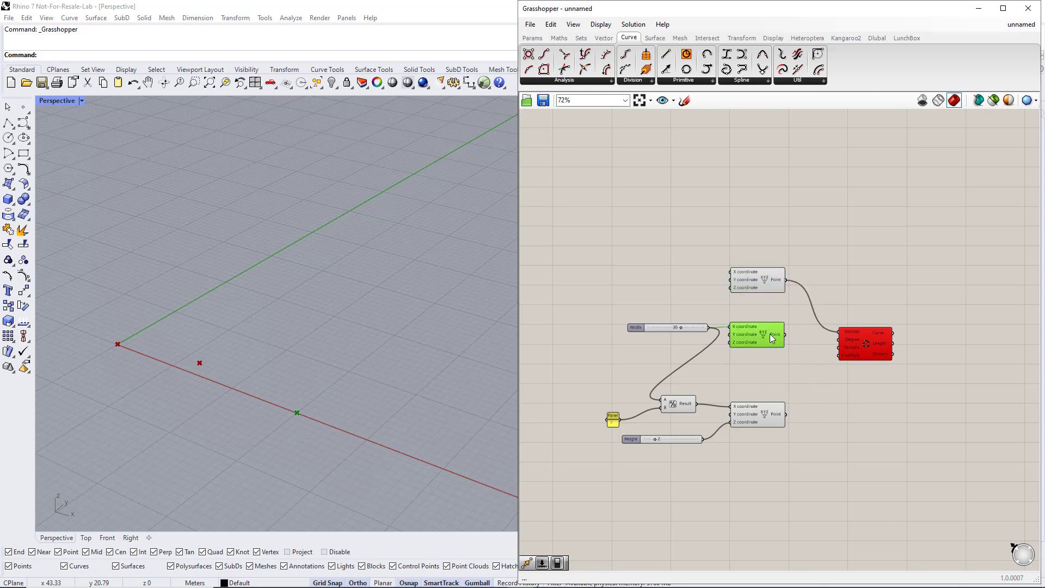
{"action": "left_click", "coordinate": [768, 413]}
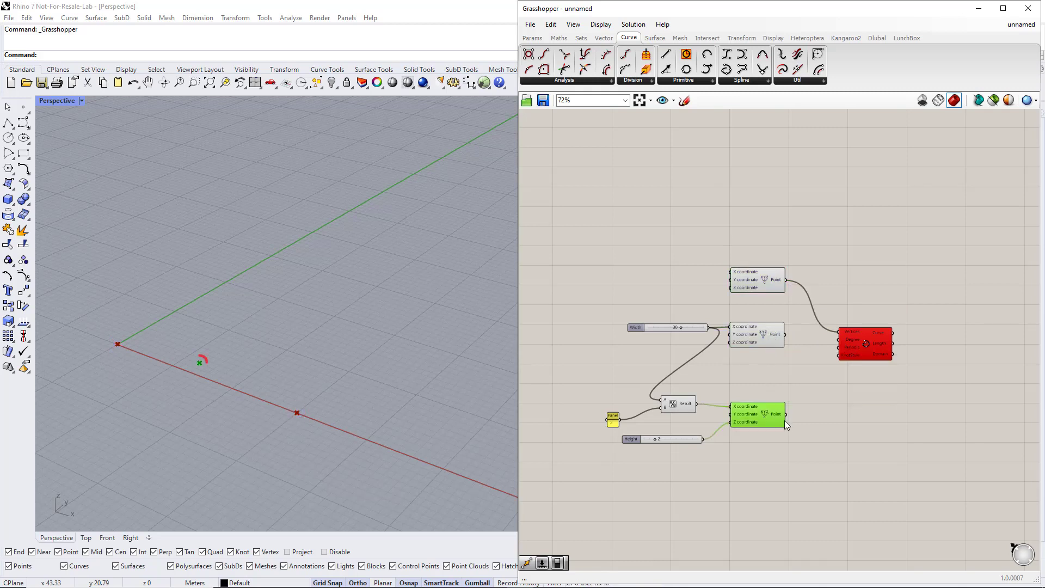
{"action": "left_click_drag", "start_coordinate": [786, 414], "coordinate": [895, 347], "text": "shift"}
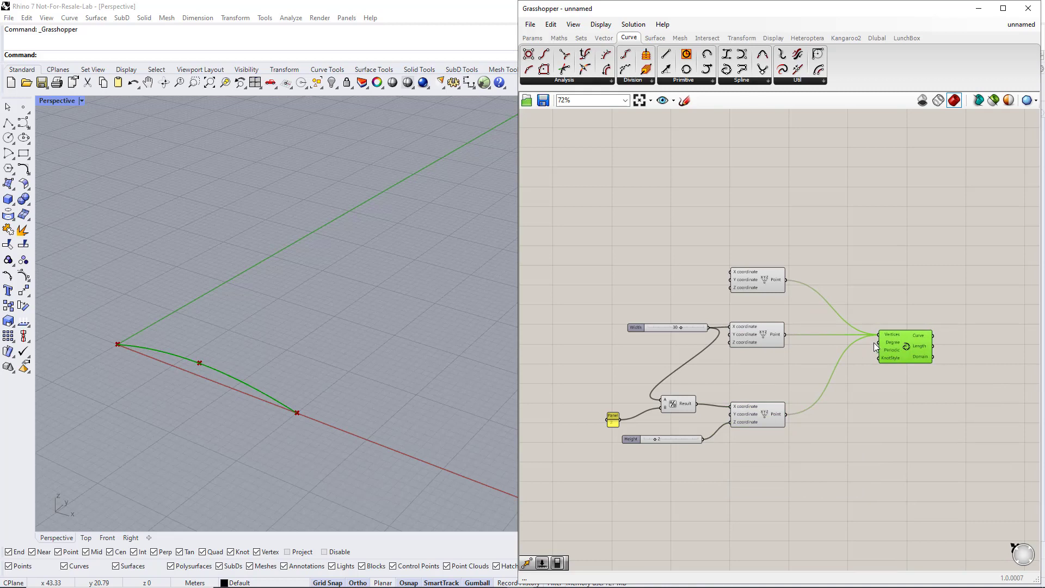
{"action": "left_click", "coordinate": [826, 352]}
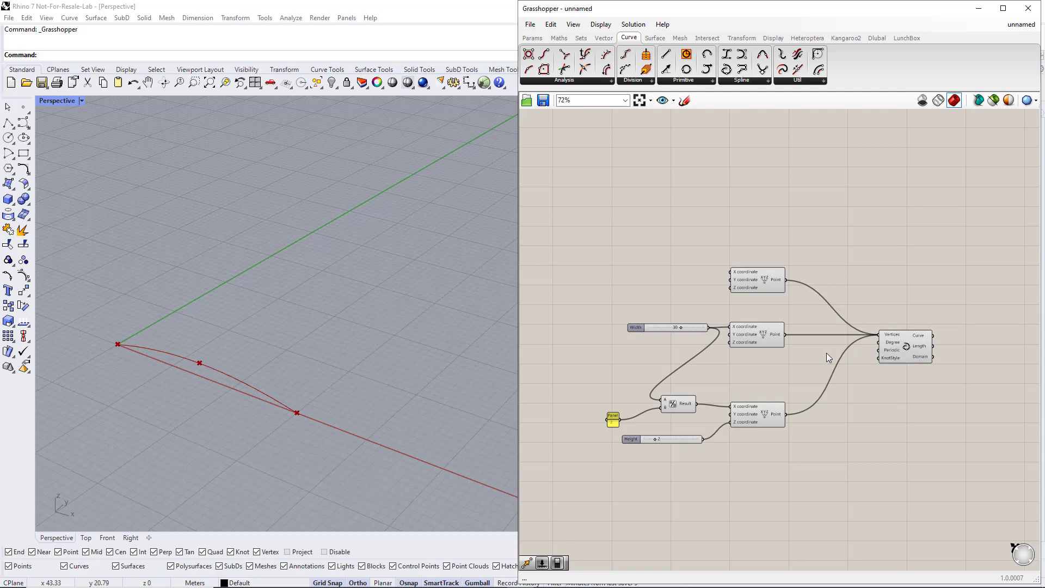
Add a number slider ranging from 1 to 5 and connect it to the Interpolate component's Degree input
{"action": "double_click", "coordinate": [826, 354]}
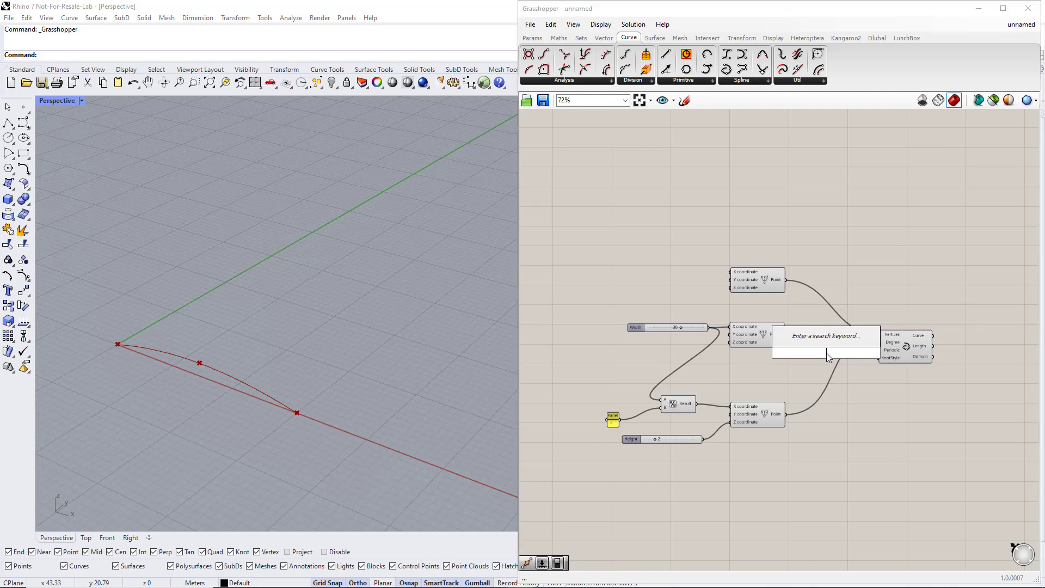
{"action": "type", "text": "1.5"}
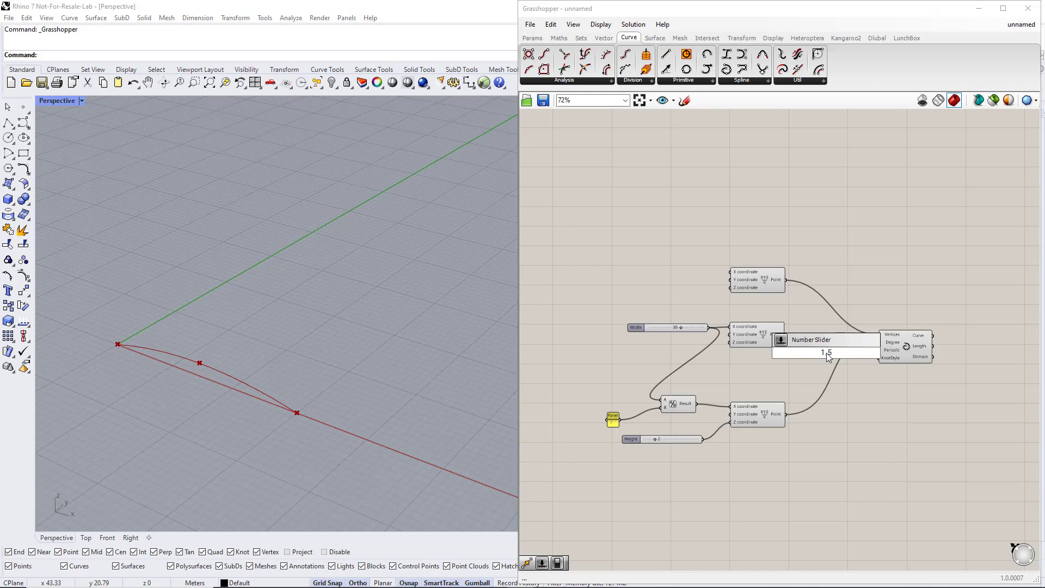
{"action": "key", "text": "Return"}
{"action": "mouse_move", "coordinate": [866, 353]}
{"action": "left_mouse_down"}
{"action": "mouse_move", "coordinate": [873, 360]}
{"action": "mouse_move", "coordinate": [879, 343]}
{"action": "left_mouse_up"}
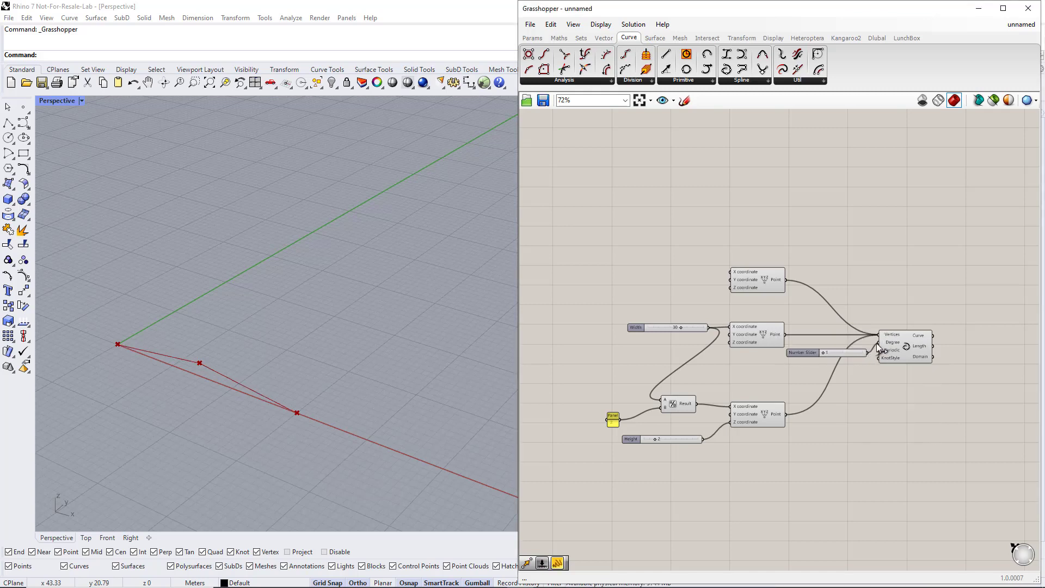
Set the curve degree slider to 3 and nudge the Interpolate component slightly
{"action": "scroll", "coordinate": [828, 352], "scroll_direction": "up", "scroll_amount": 3}
{"action": "double_click", "coordinate": [828, 352]}
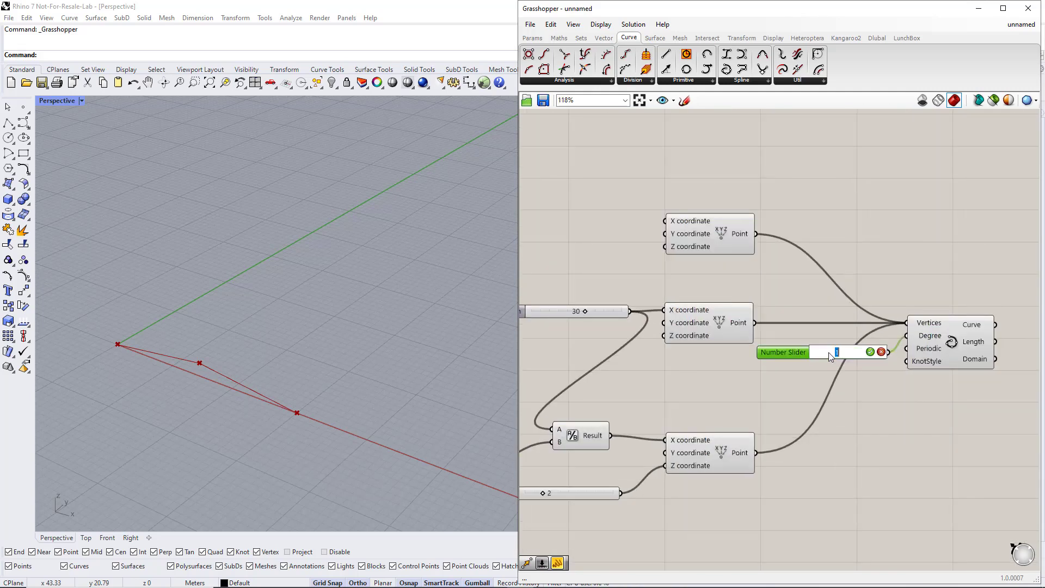
{"action": "type", "text": "3"}
{"action": "key", "text": "Return"}
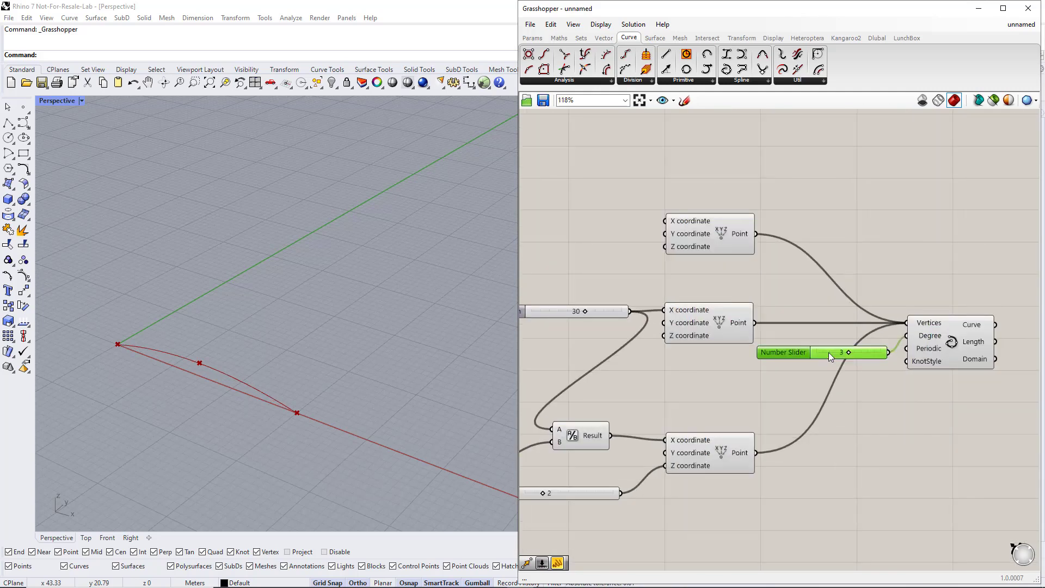
{"action": "left_click", "coordinate": [932, 345]}
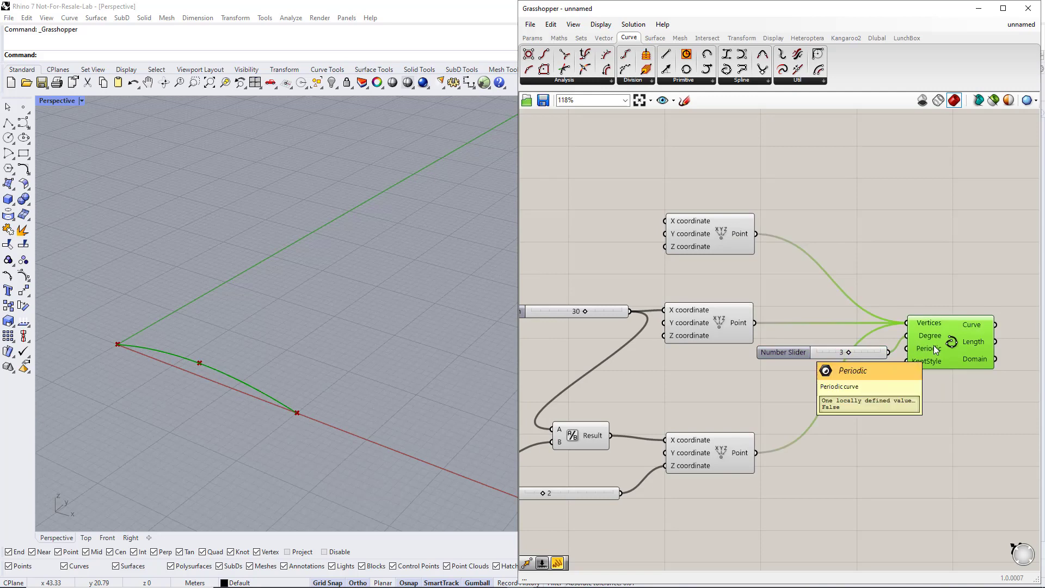
{"action": "scroll", "coordinate": [932, 345], "scroll_direction": "down", "scroll_amount": 2}
{"action": "right_click_drag", "start_coordinate": [936, 349], "coordinate": [821, 316]}
{"action": "left_click_drag", "start_coordinate": [848, 317], "coordinate": [852, 314]}
{"action": "left_click", "coordinate": [894, 322]}
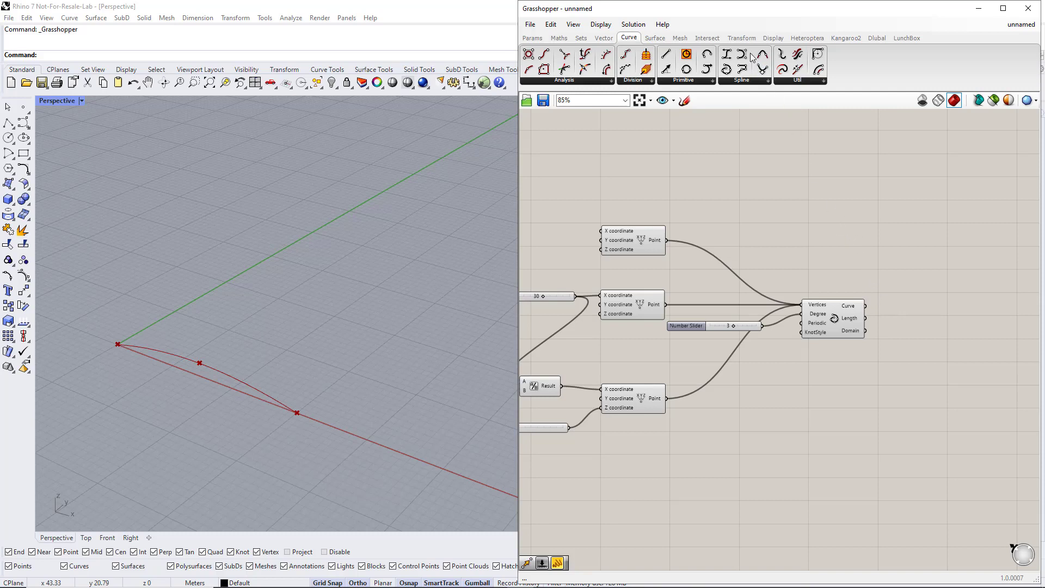
Place a Move component beyond the Interpolate component and connect the Curve output to its Geometry input
{"action": "left_click", "coordinate": [742, 38]}
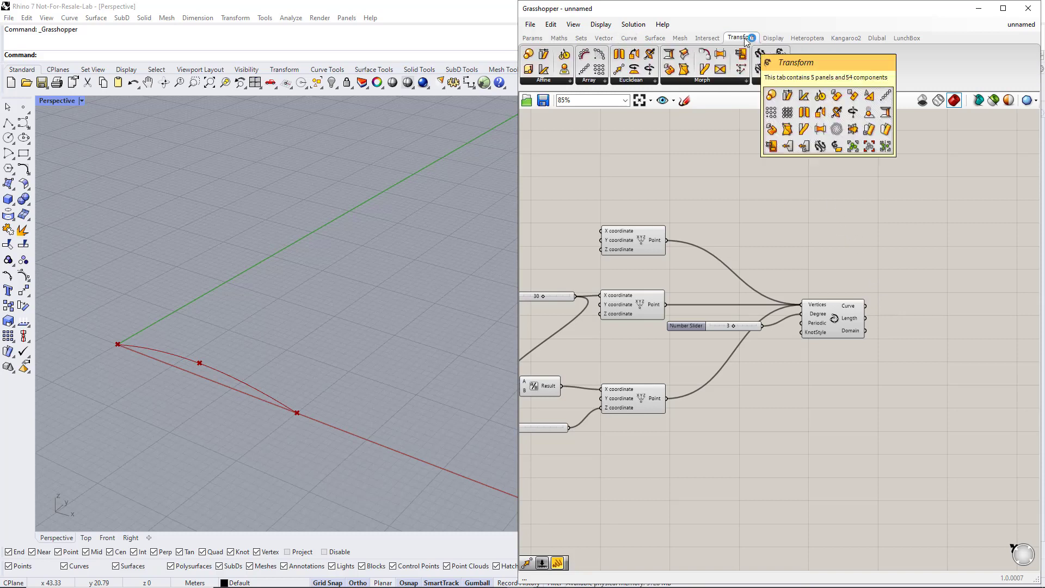
{"action": "left_click", "coordinate": [644, 80]}
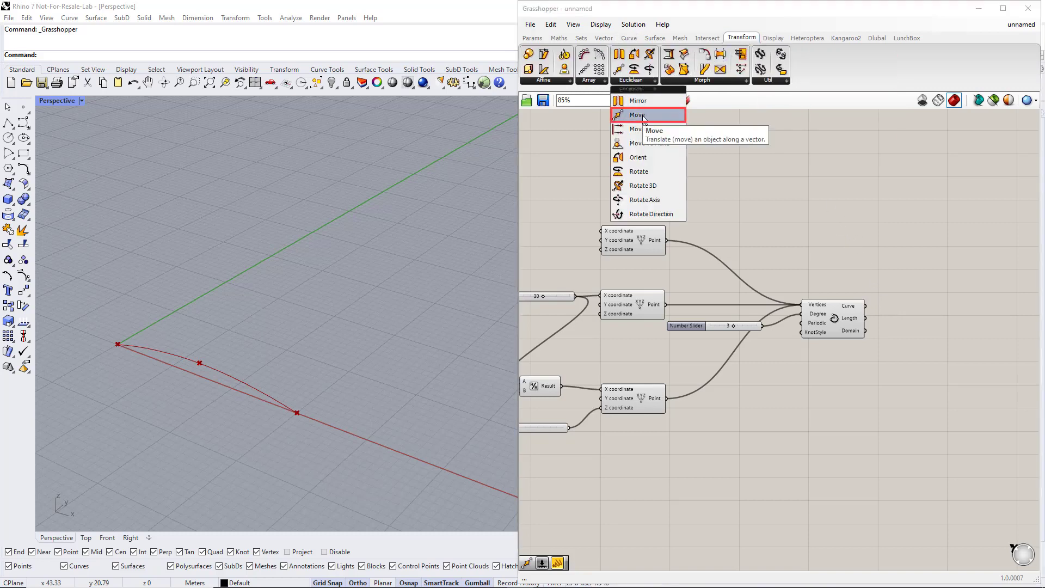
{"action": "left_click", "coordinate": [643, 116]}
{"action": "left_click", "coordinate": [953, 312]}
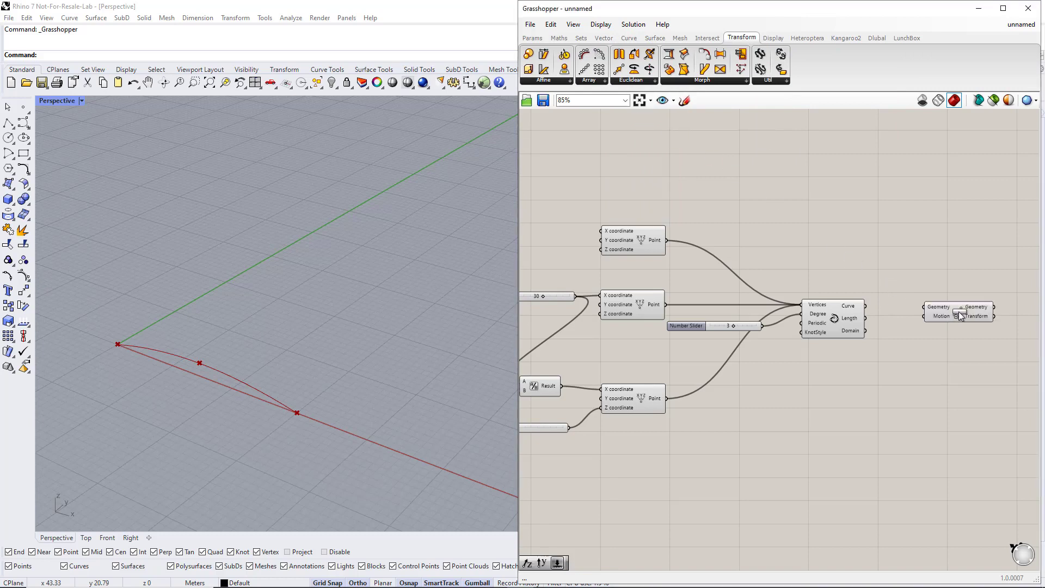
{"action": "left_click_drag", "start_coordinate": [866, 305], "coordinate": [918, 303]}
Place a Unit Y vector component below the Interpolate component and connect it to the Move component's Motion input
{"action": "left_click", "coordinate": [603, 37]}
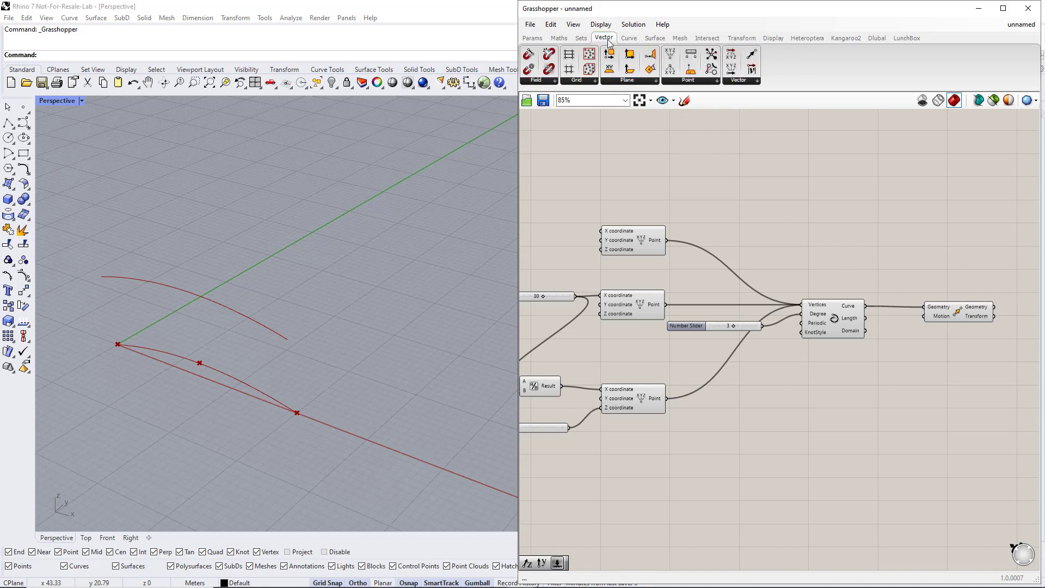
{"action": "left_click", "coordinate": [738, 80]}
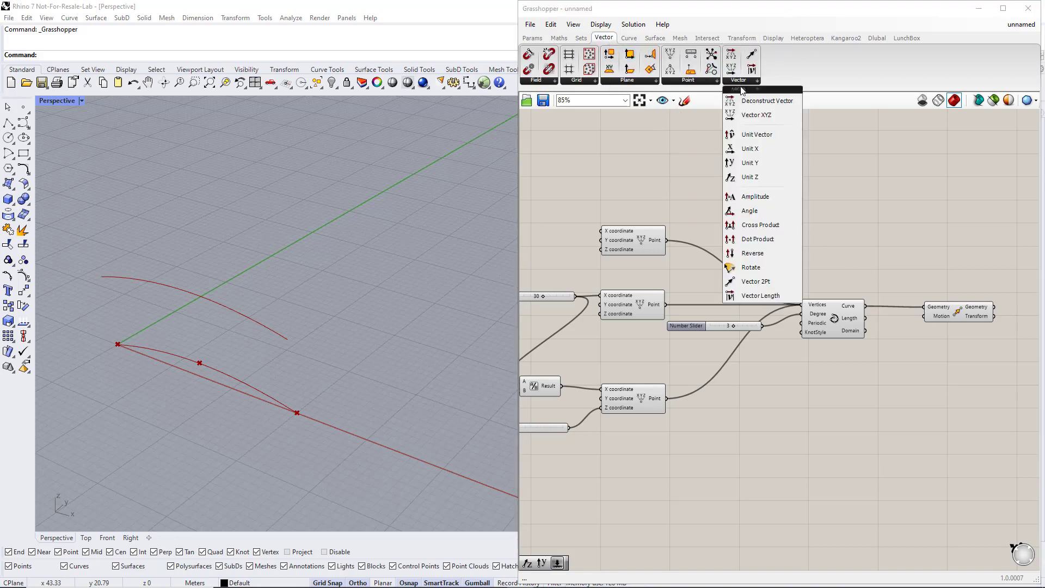
{"action": "left_click", "coordinate": [751, 163]}
{"action": "left_click", "coordinate": [880, 387]}
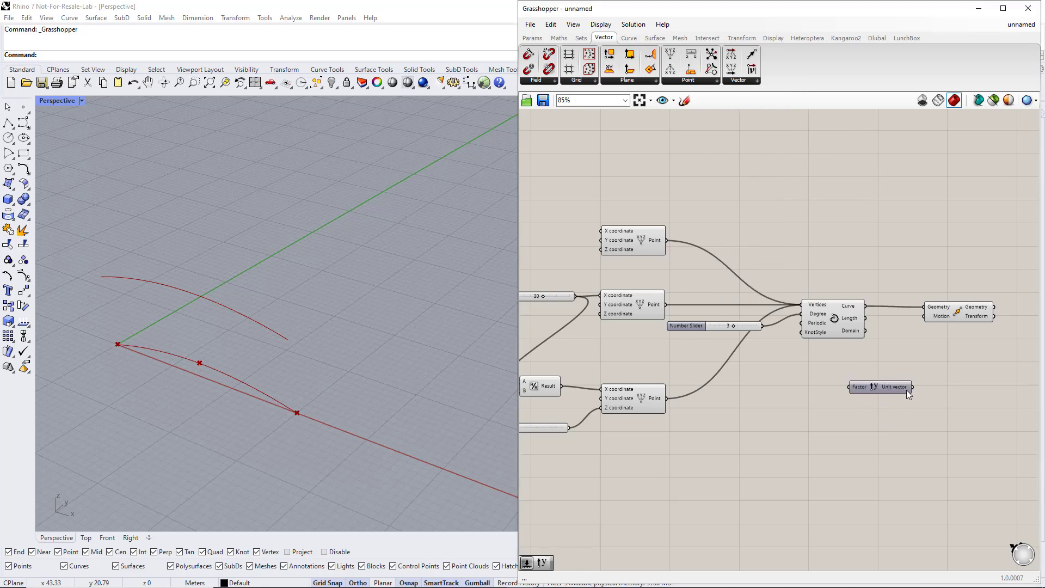
{"action": "left_click_drag", "start_coordinate": [919, 329], "coordinate": [920, 319]}
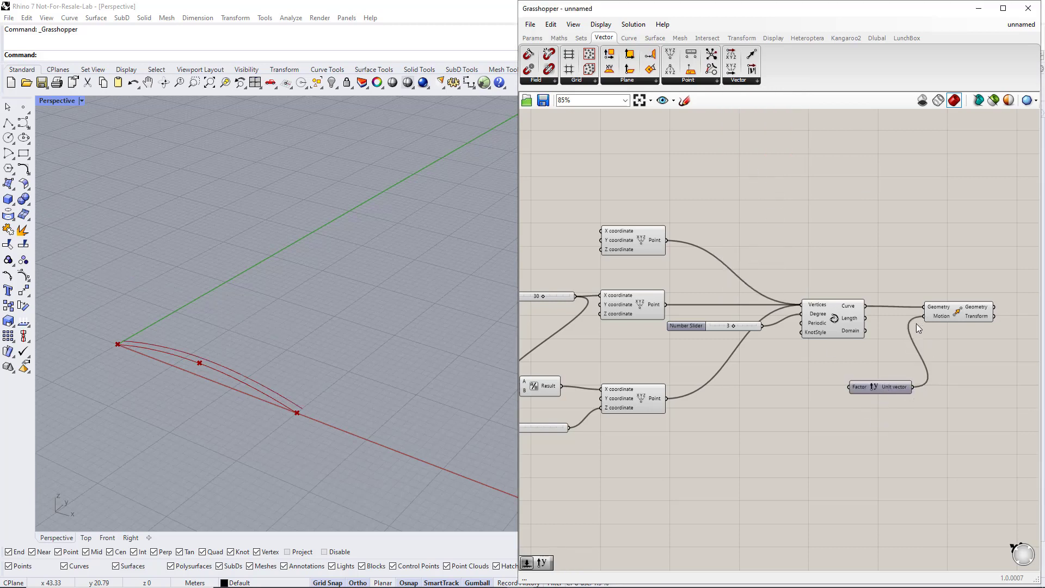
Add a number slider ranging from 1 to 100 and connect it to the Unit Y component's Factor input
{"action": "double_click", "coordinate": [775, 388]}
{"action": "type", "text": "1..100"}
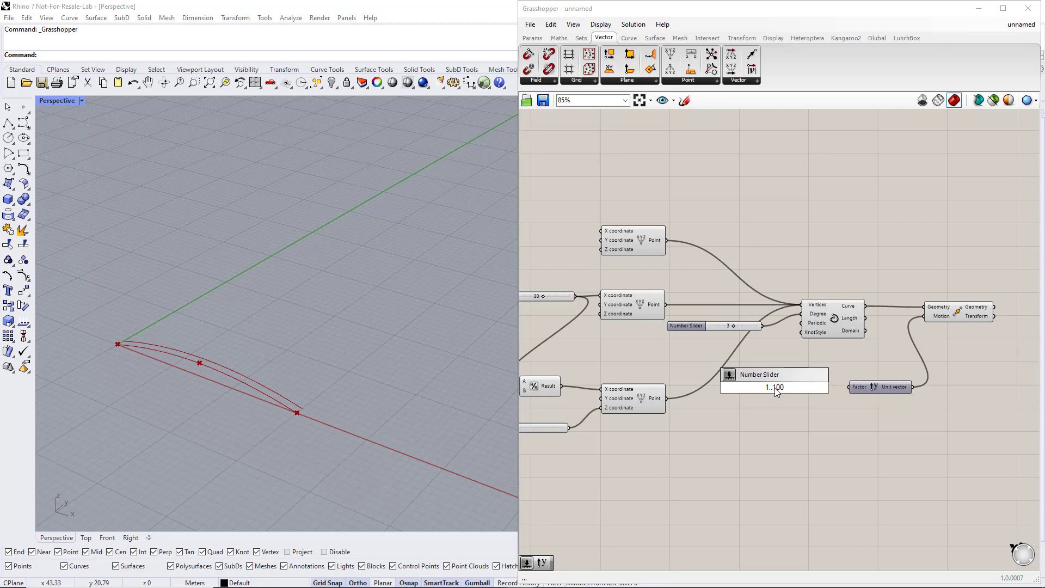
{"action": "key", "text": "Return"}
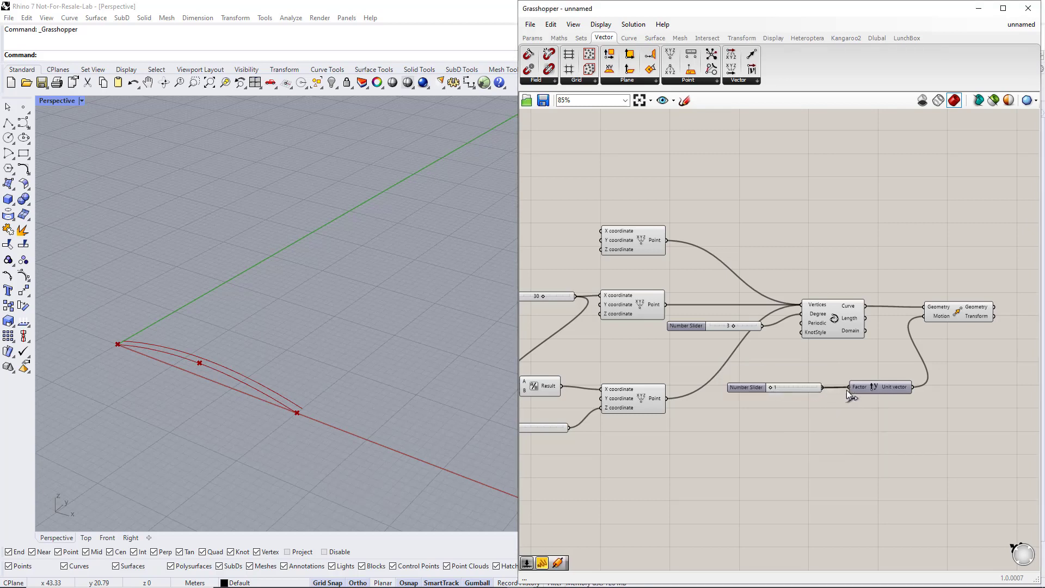
Rename the Unit Y factor slider as Length and set it to 34
{"action": "right_click", "coordinate": [751, 386]}
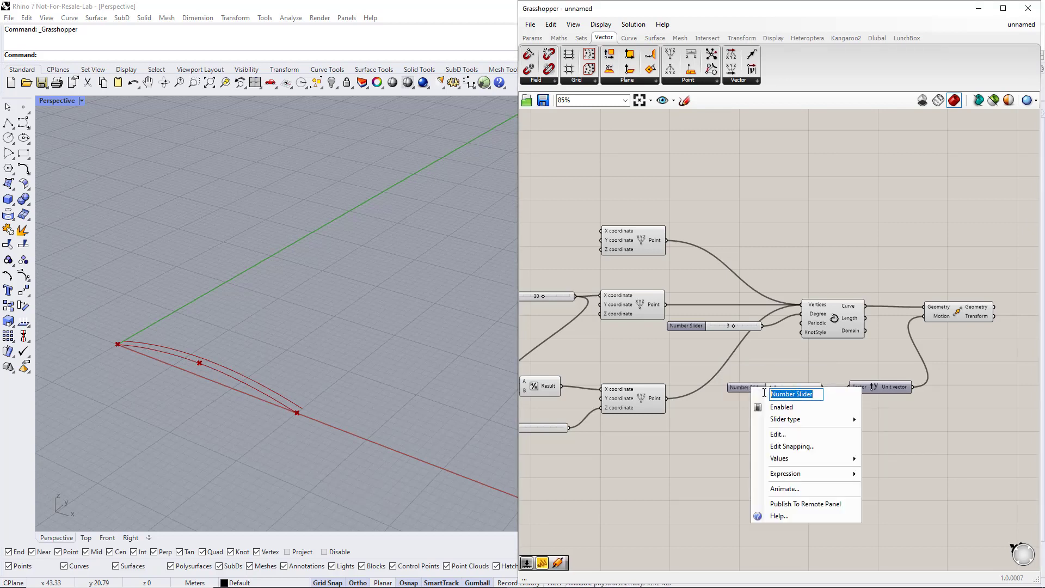
{"action": "type", "text": "Length"}
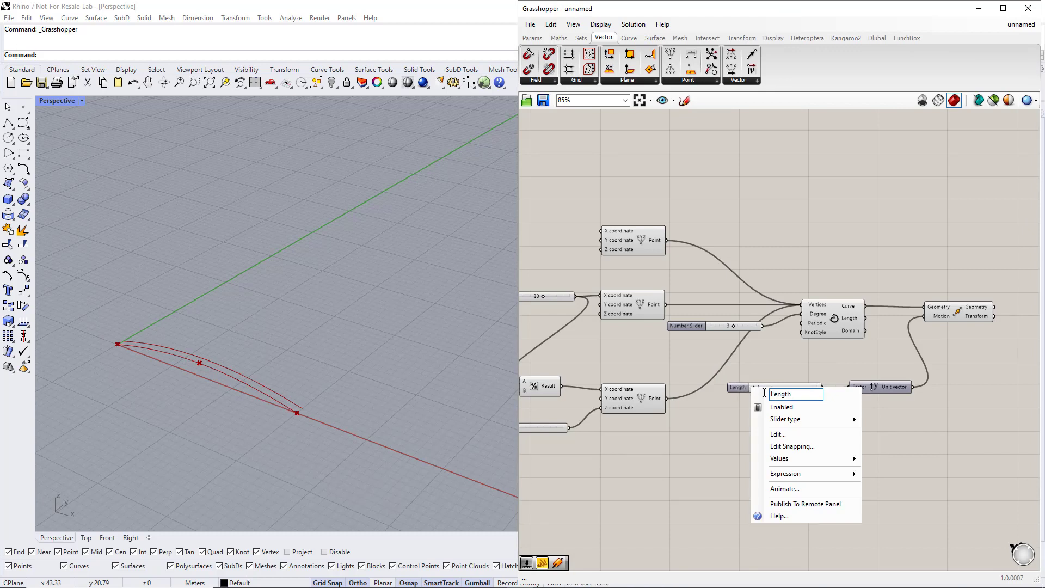
{"action": "key", "text": "Return"}
{"action": "mouse_move", "coordinate": [756, 388]}
{"action": "left_mouse_down"}
{"action": "mouse_move", "coordinate": [785, 388]}
{"action": "mouse_move", "coordinate": [773, 390]}
{"action": "left_mouse_up"}
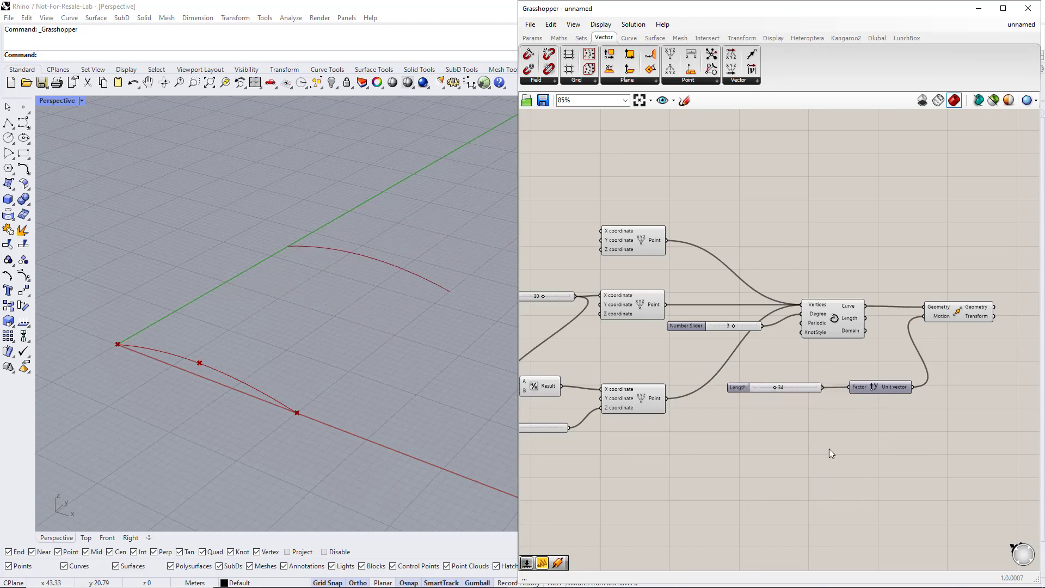
Place a Loft surface component on the empty canvas beyond the Move component
{"action": "right_click_drag", "start_coordinate": [965, 426], "coordinate": [827, 422]}
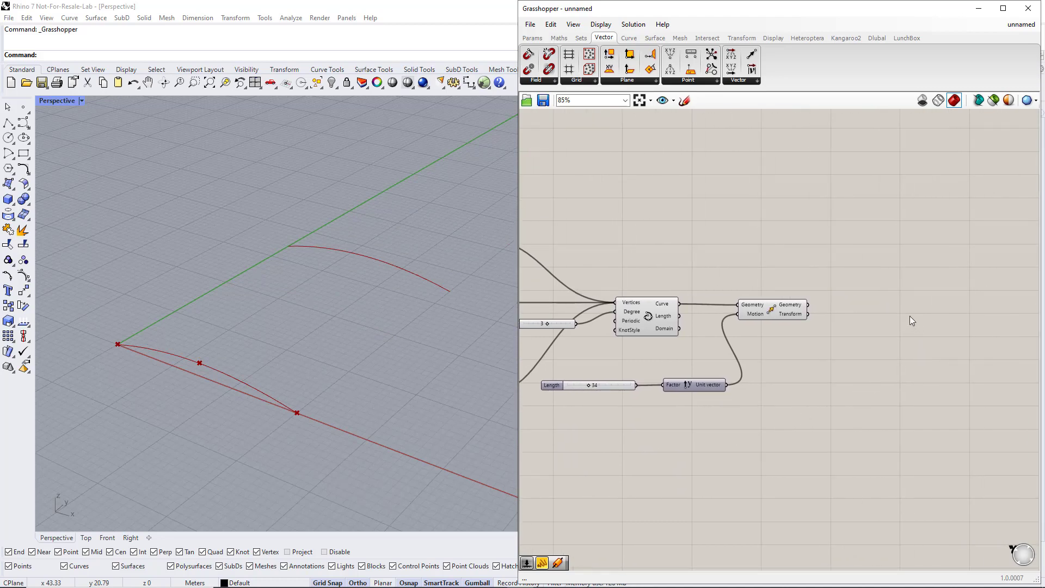
{"action": "left_click", "coordinate": [656, 38]}
{"action": "left_click", "coordinate": [654, 80]}
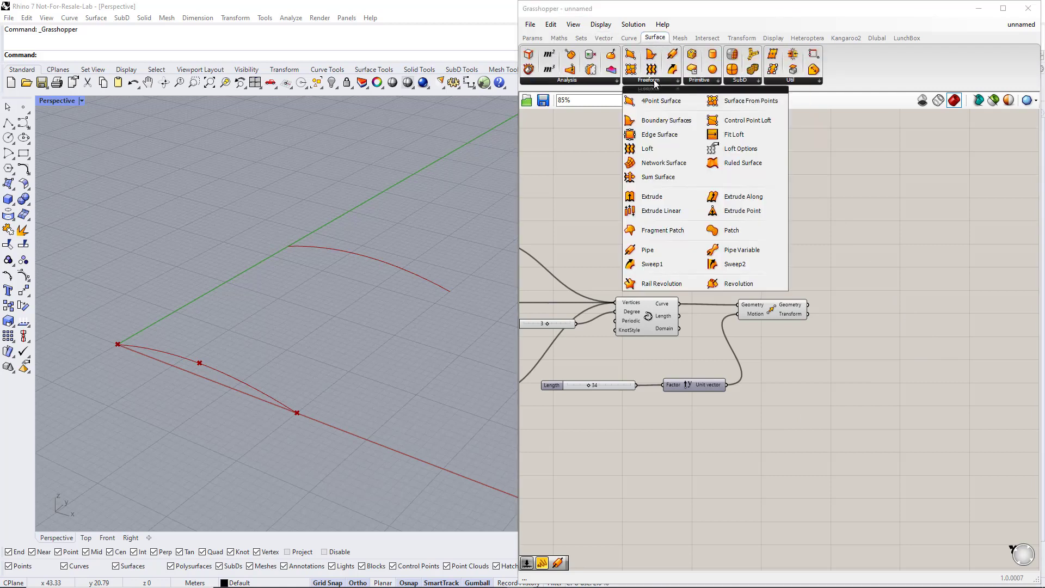
{"action": "left_click", "coordinate": [655, 150]}
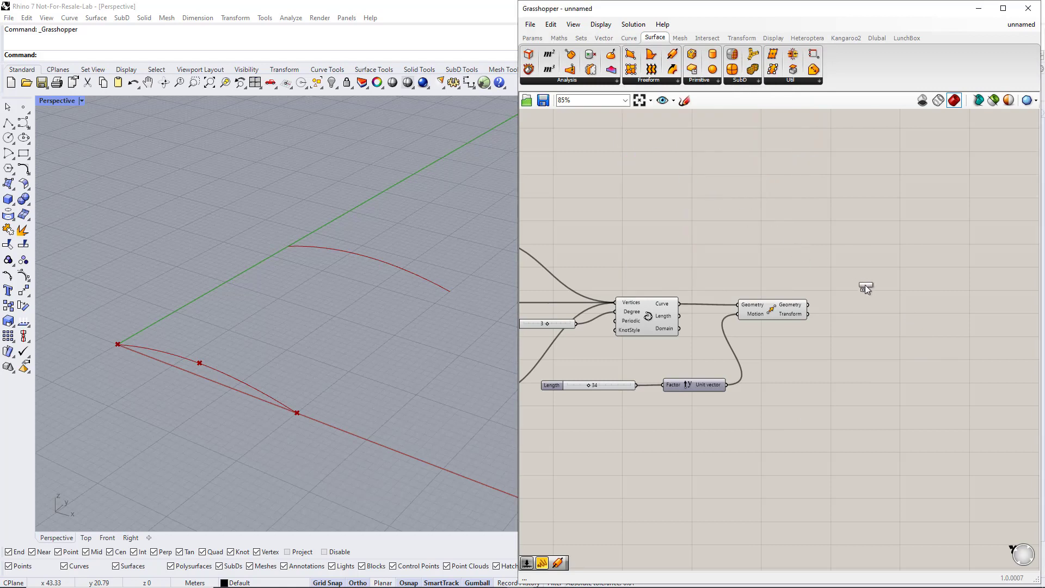
{"action": "left_click", "coordinate": [903, 285]}
{"action": "left_click", "coordinate": [903, 286]}
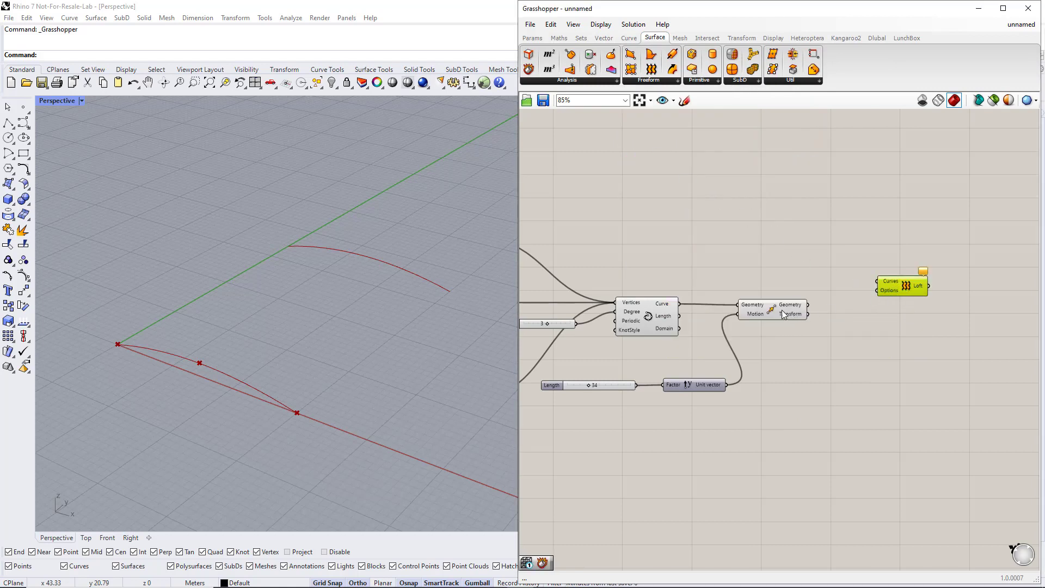
Shift the Move component lower and connect both the interpolated curve and the moved geometry to the Loft's Curves input
{"action": "left_click_drag", "start_coordinate": [782, 310], "coordinate": [791, 333]}
{"action": "left_click", "coordinate": [795, 308]}
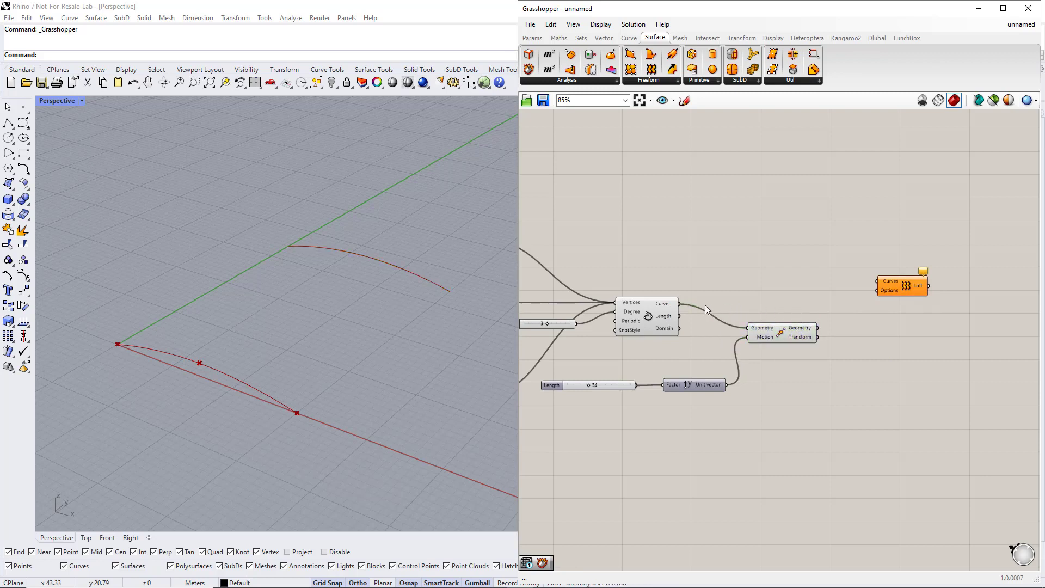
{"action": "left_click_drag", "start_coordinate": [680, 304], "coordinate": [877, 281]}
{"action": "left_click_drag", "start_coordinate": [818, 328], "coordinate": [876, 286], "text": "shift"}
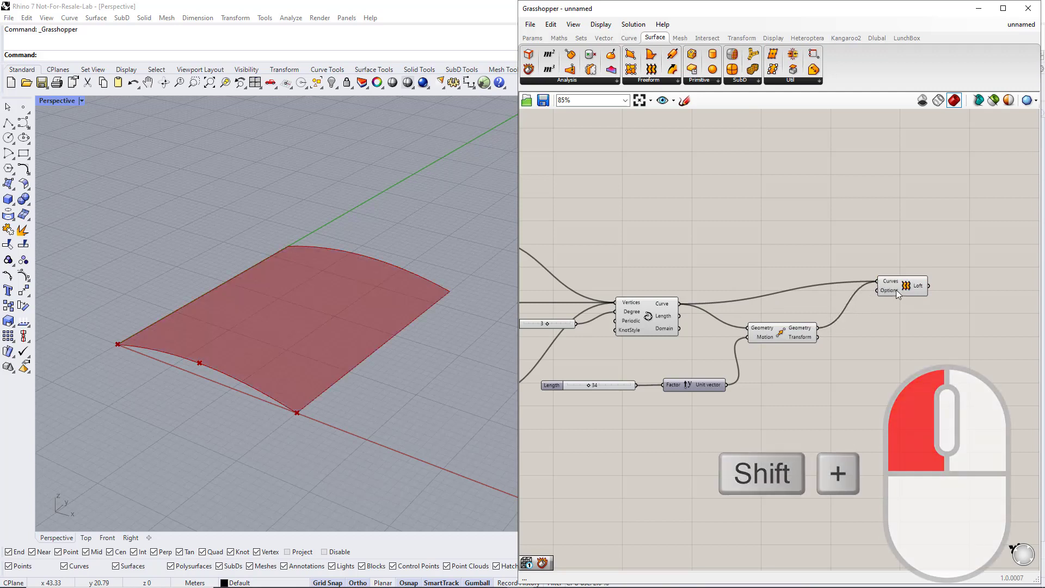
{"action": "left_click", "coordinate": [902, 287]}
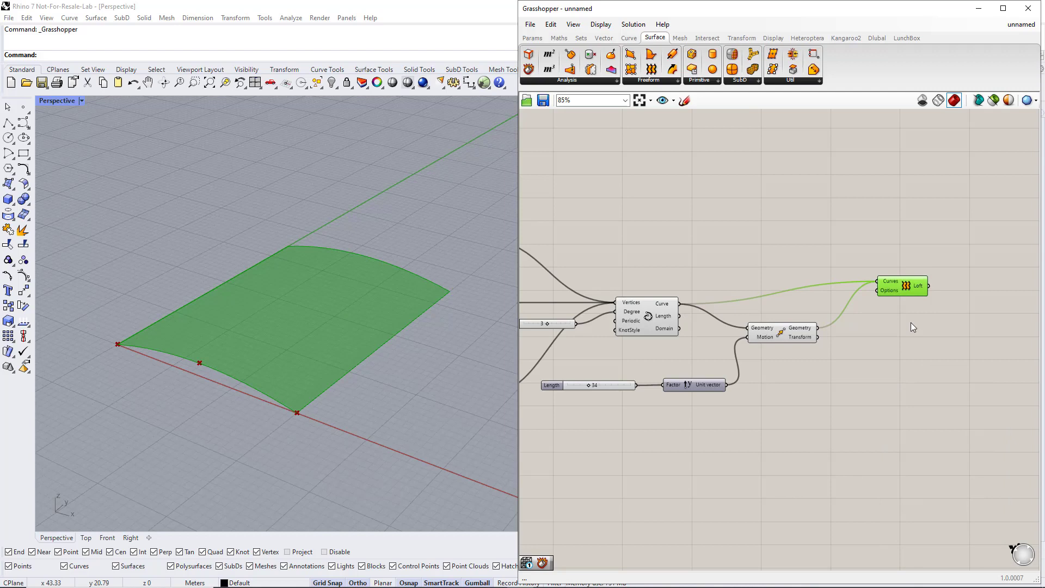
Place a LunchBox Space Truss Structure 1 component on the canvas beyond the Loft component
{"action": "right_click_drag", "start_coordinate": [910, 323], "coordinate": [791, 320]}
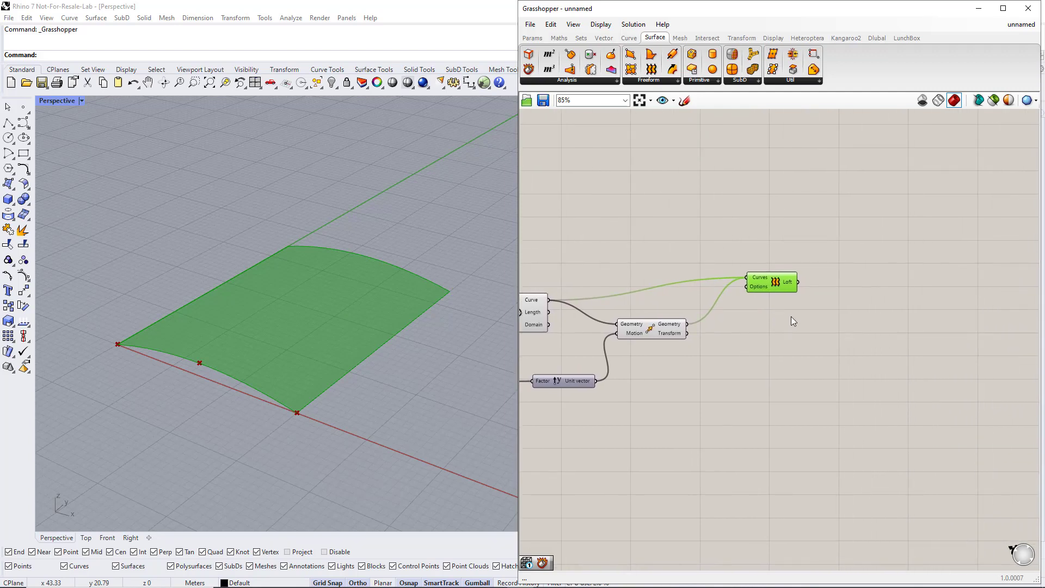
{"action": "left_click", "coordinate": [791, 317]}
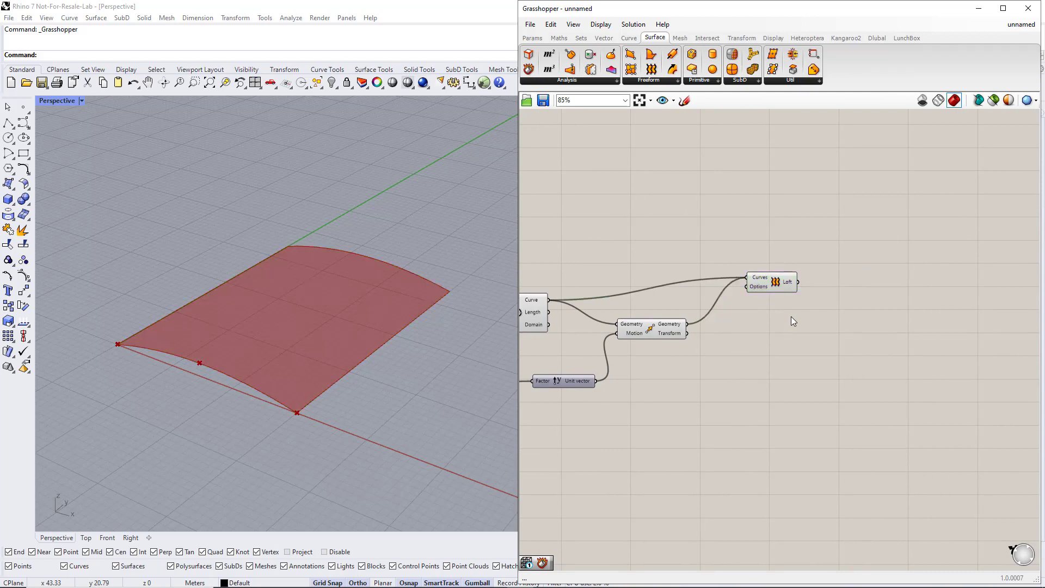
{"action": "left_click", "coordinate": [900, 39]}
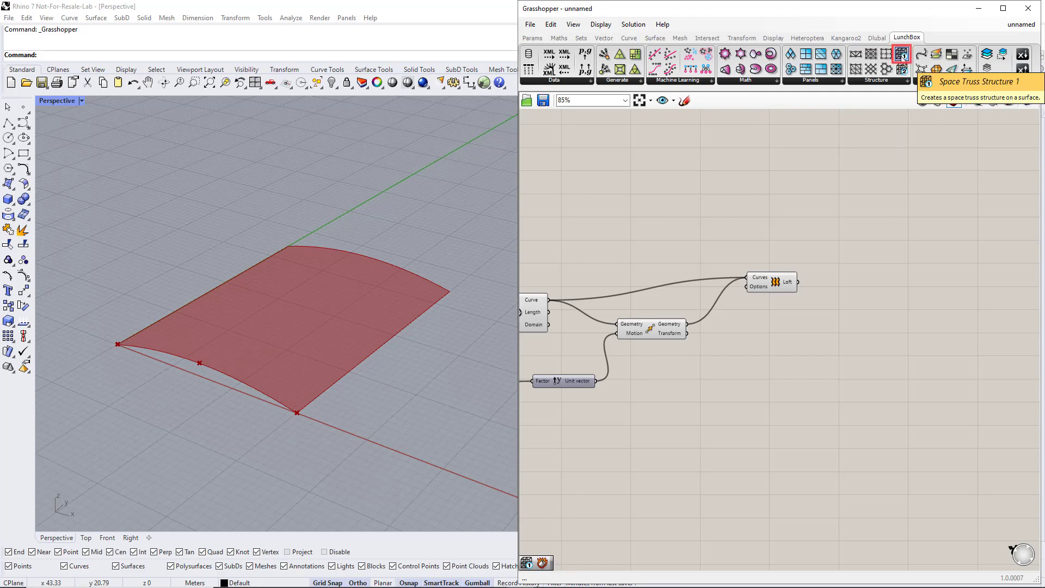
{"action": "left_click_drag", "start_coordinate": [902, 56], "coordinate": [921, 173]}
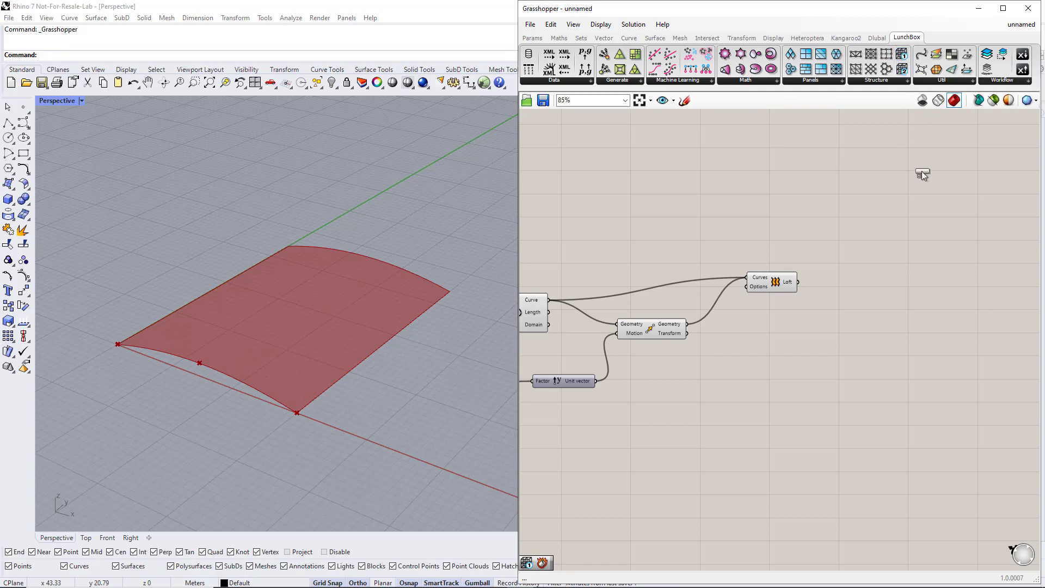
{"action": "left_click_drag", "start_coordinate": [935, 283], "coordinate": [935, 283]}
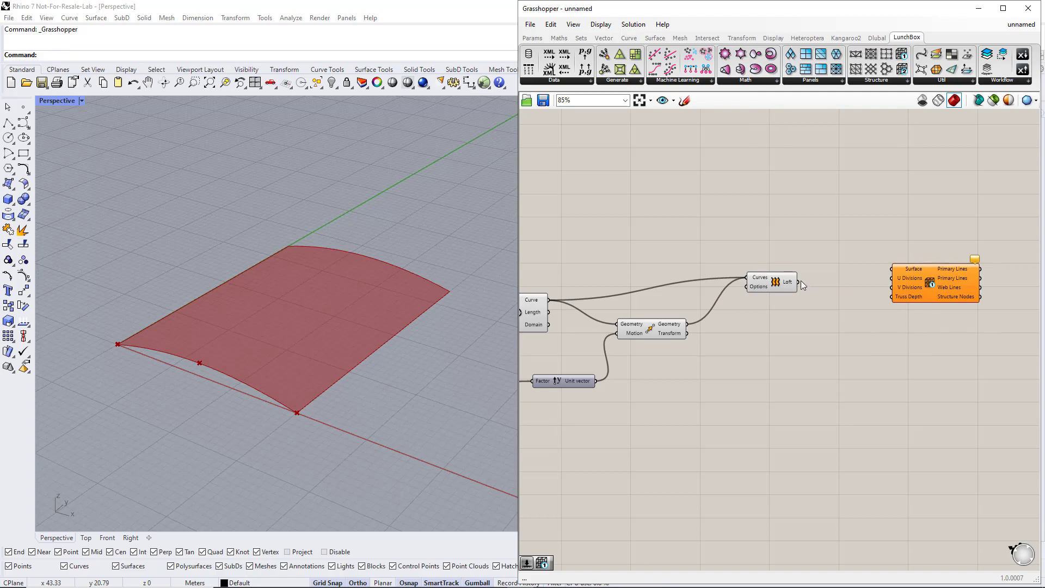
Connect the Loft output to the space truss component's Surface input and reposition the truss component slightly farther away
{"action": "left_click_drag", "start_coordinate": [798, 282], "coordinate": [891, 270]}
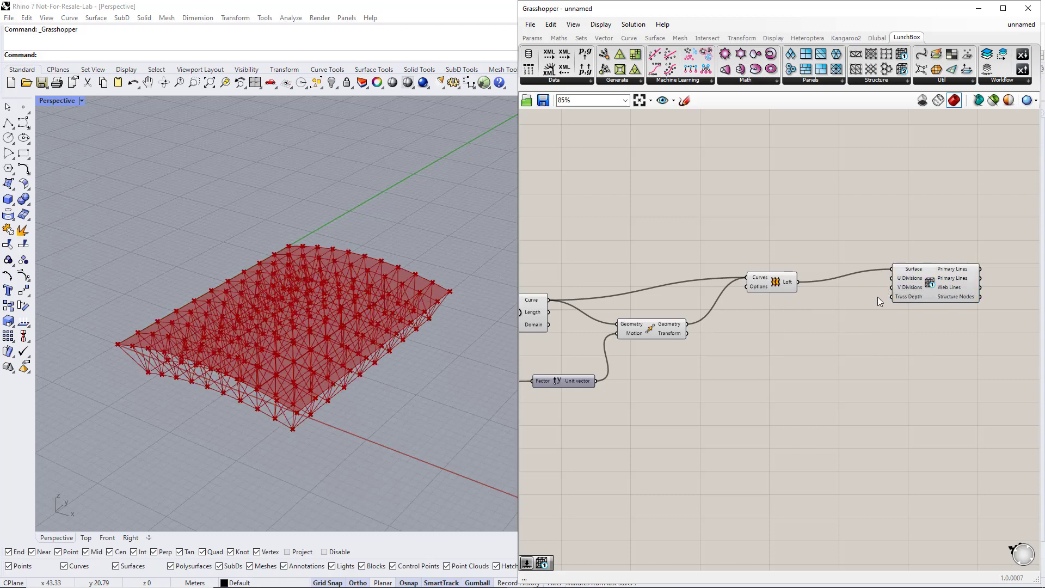
{"action": "left_click_drag", "start_coordinate": [924, 282], "coordinate": [938, 299]}
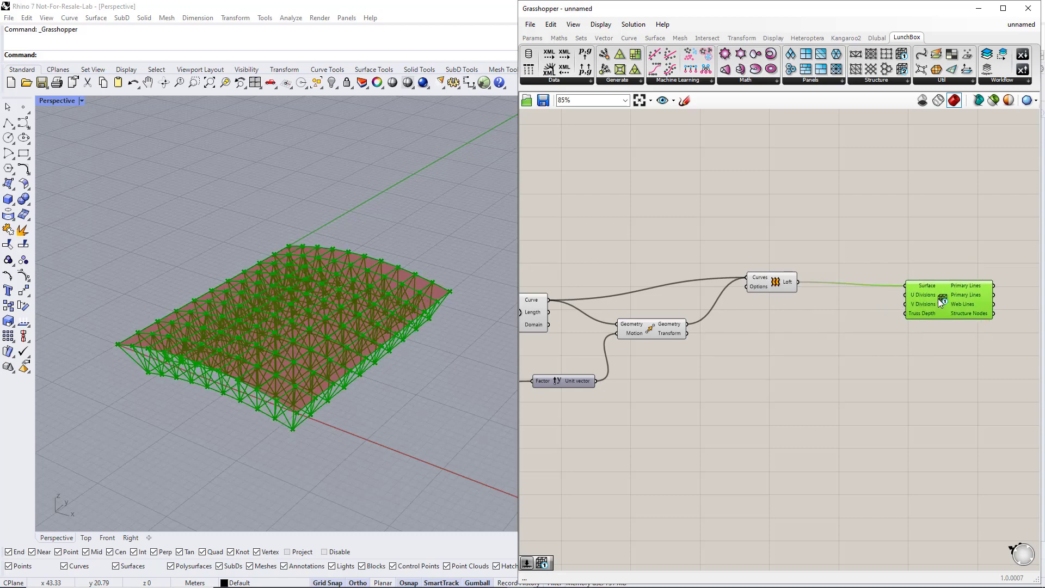
{"action": "left_click", "coordinate": [830, 308]}
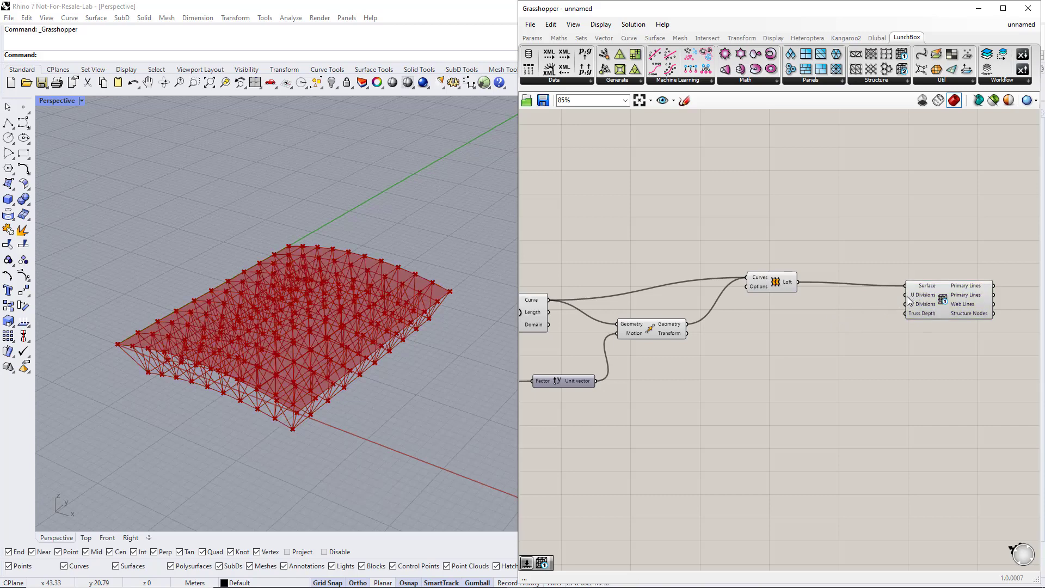
Add two integer sliders ranging from 1 to 20, connect them to the truss's U Divisions and V Divisions inputs, and set both to 7
{"action": "double_click", "coordinate": [840, 304]}
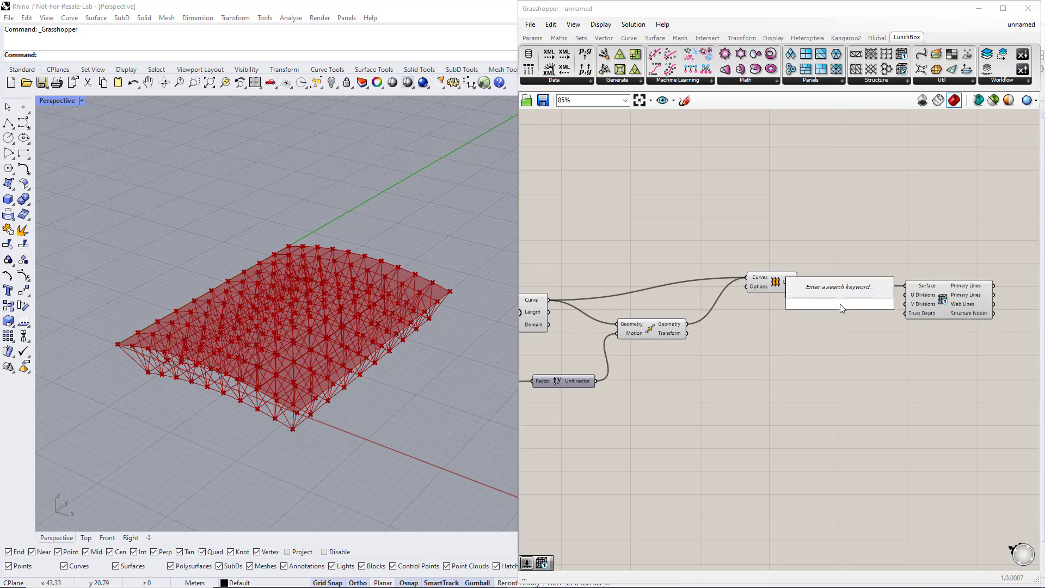
{"action": "type", "text": "1.20"}
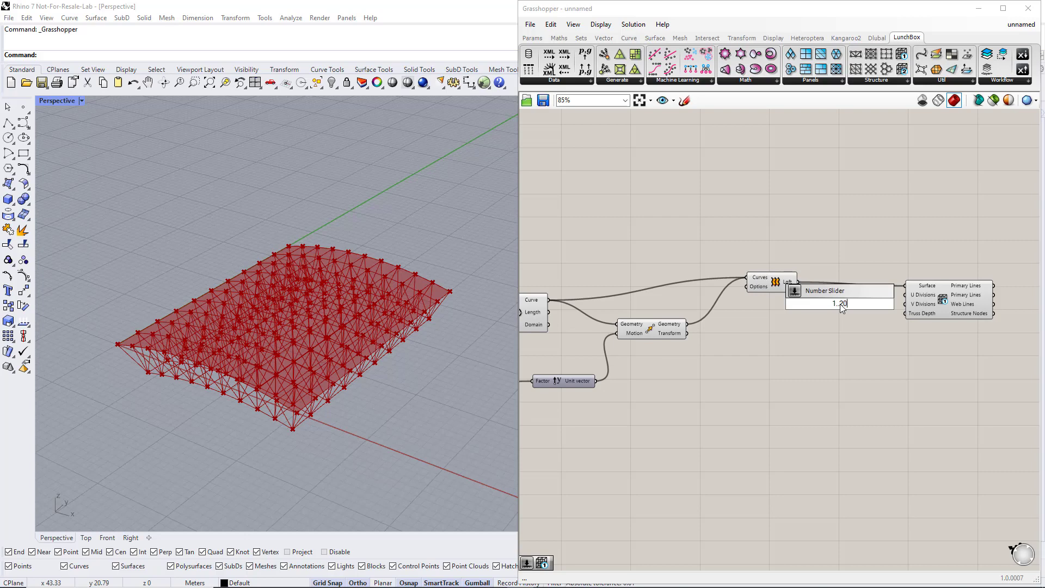
{"action": "key", "text": "Return"}
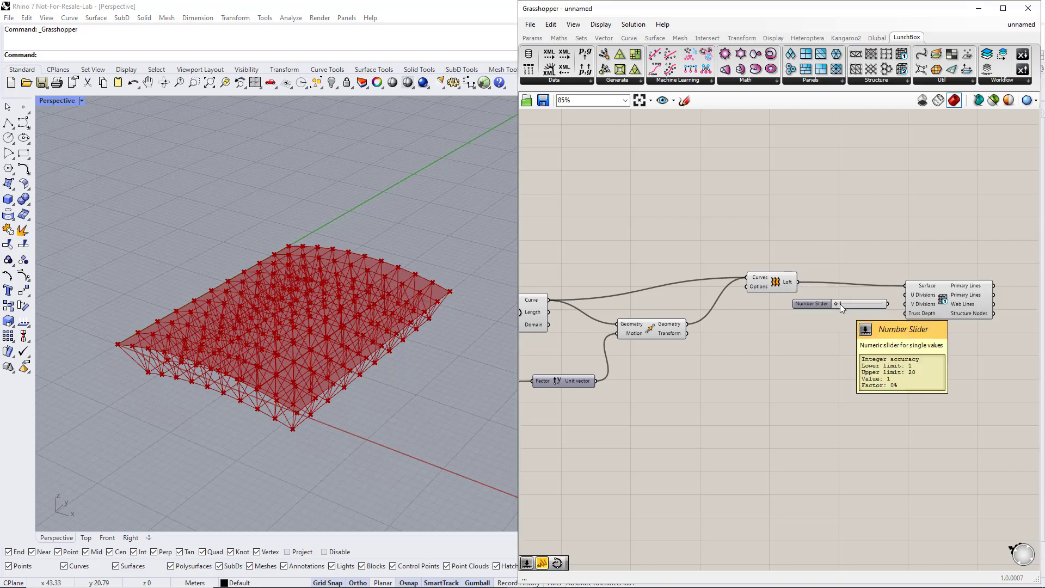
{"action": "left_click_drag", "start_coordinate": [841, 304], "coordinate": [905, 304]}
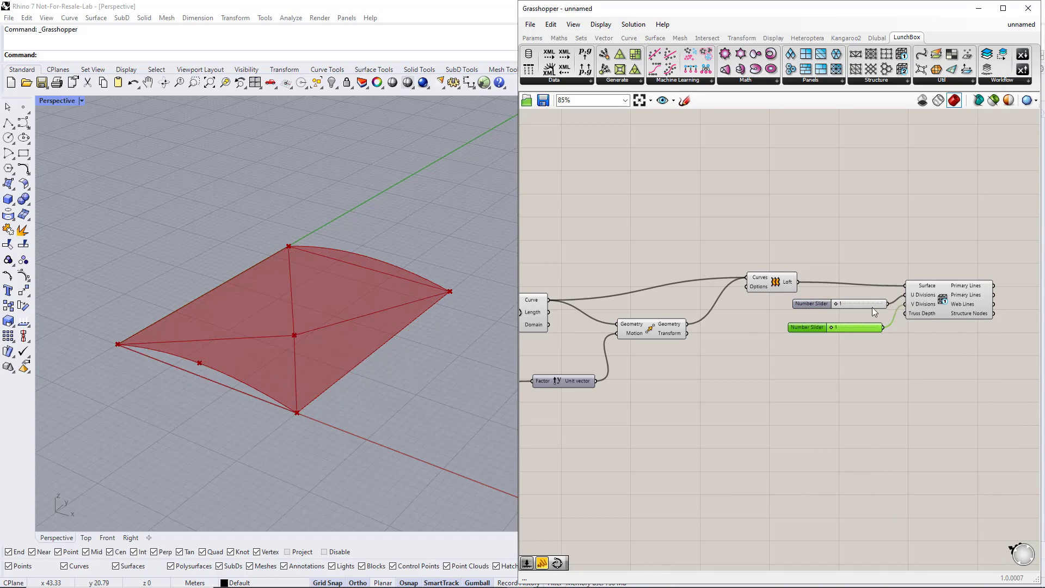
{"action": "left_click_drag", "start_coordinate": [833, 305], "coordinate": [845, 324]}
{"action": "left_click_drag", "start_coordinate": [940, 303], "coordinate": [959, 314]}
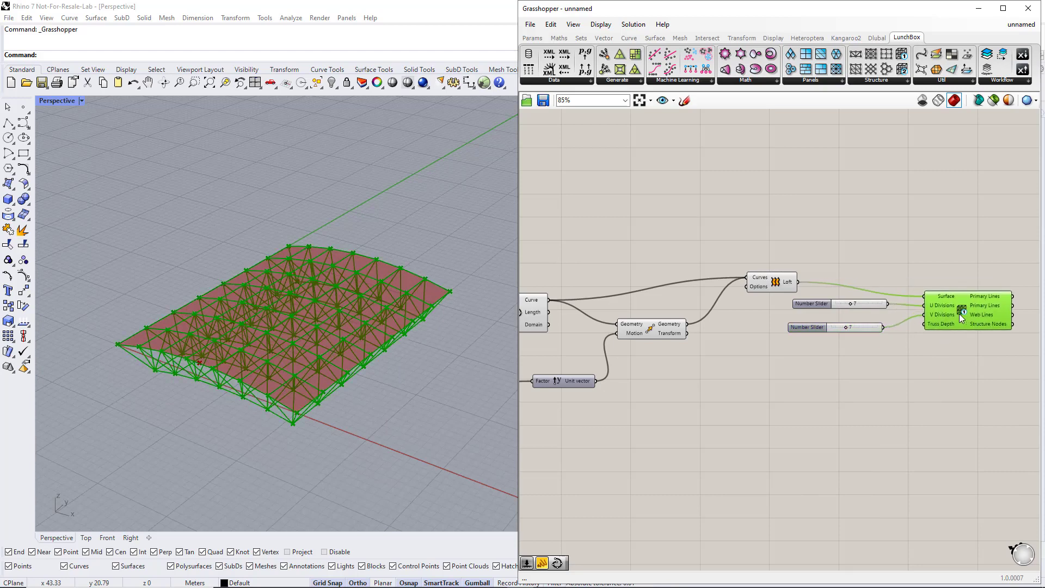
Add a number slider ranging from 0 to 5 below the other two and connect it to the Truss Depth input
{"action": "left_click", "coordinate": [850, 349]}
{"action": "double_click", "coordinate": [849, 349]}
{"action": "type", "text": "0.5"}
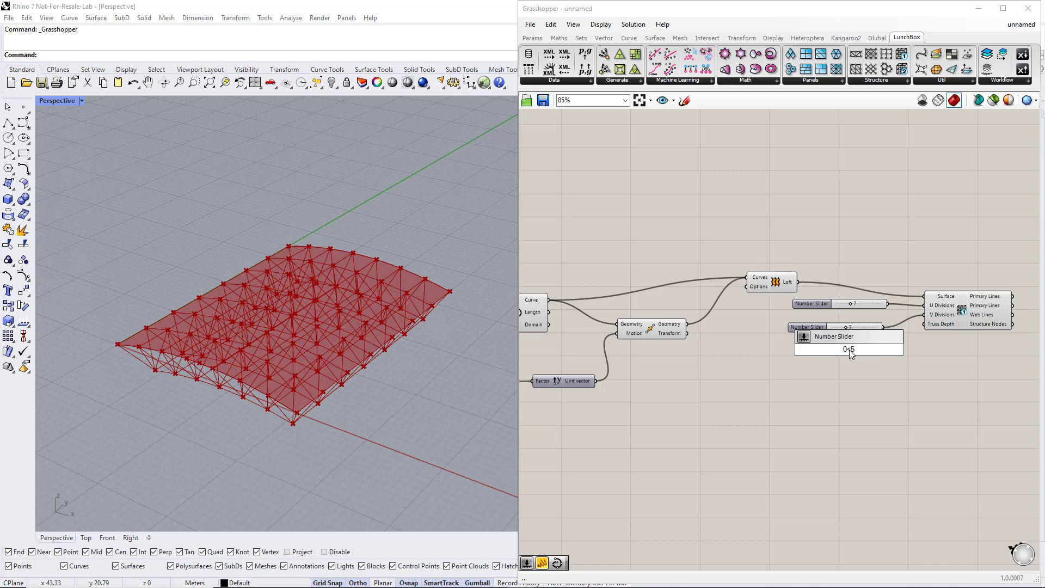
{"action": "key", "text": "Return"}
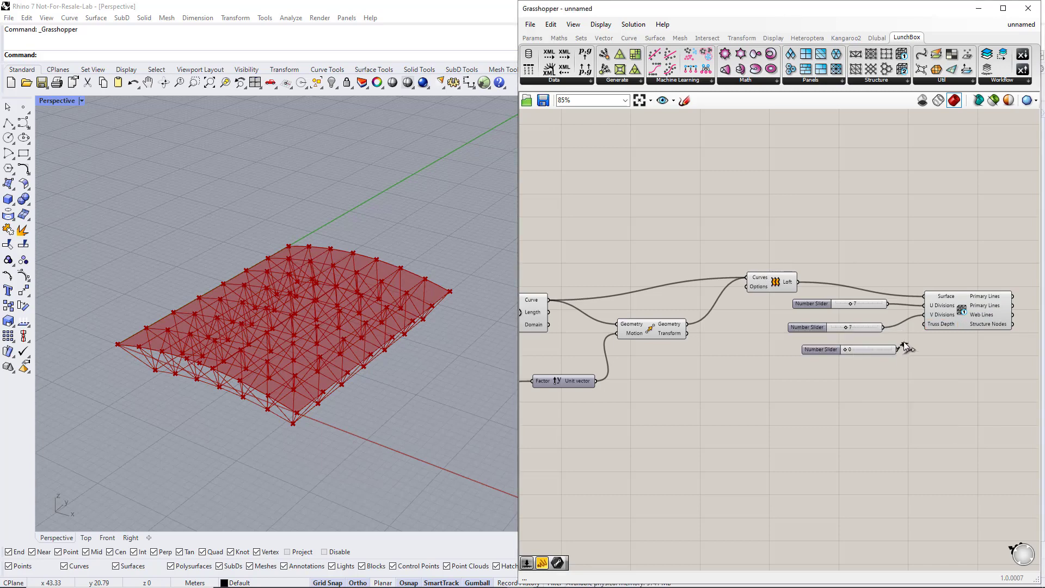
{"action": "left_click_drag", "start_coordinate": [897, 349], "coordinate": [924, 324]}
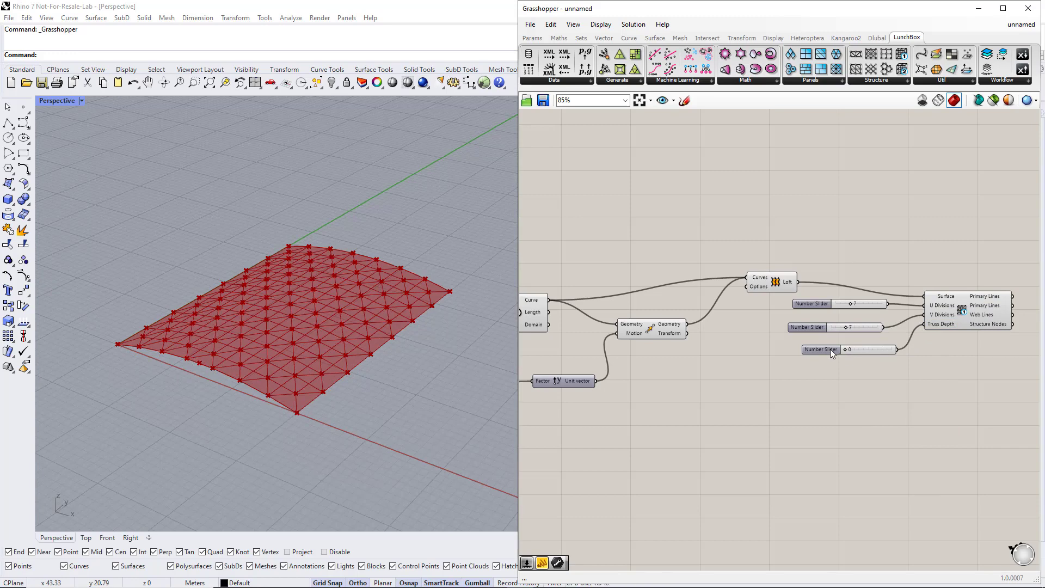
Switch the slider feeding Truss Depth to floating-point values and set it to 2.059
{"action": "right_click", "coordinate": [830, 348]}
{"action": "mouse_move", "coordinate": [871, 381]}
{"action": "left_click", "coordinate": [974, 380]}
{"action": "mouse_move", "coordinate": [845, 348]}
{"action": "left_mouse_down"}
{"action": "mouse_move", "coordinate": [887, 351]}
{"action": "mouse_move", "coordinate": [863, 354]}
{"action": "left_mouse_up"}
{"action": "right_click_drag", "start_coordinate": [378, 429], "coordinate": [393, 380]}
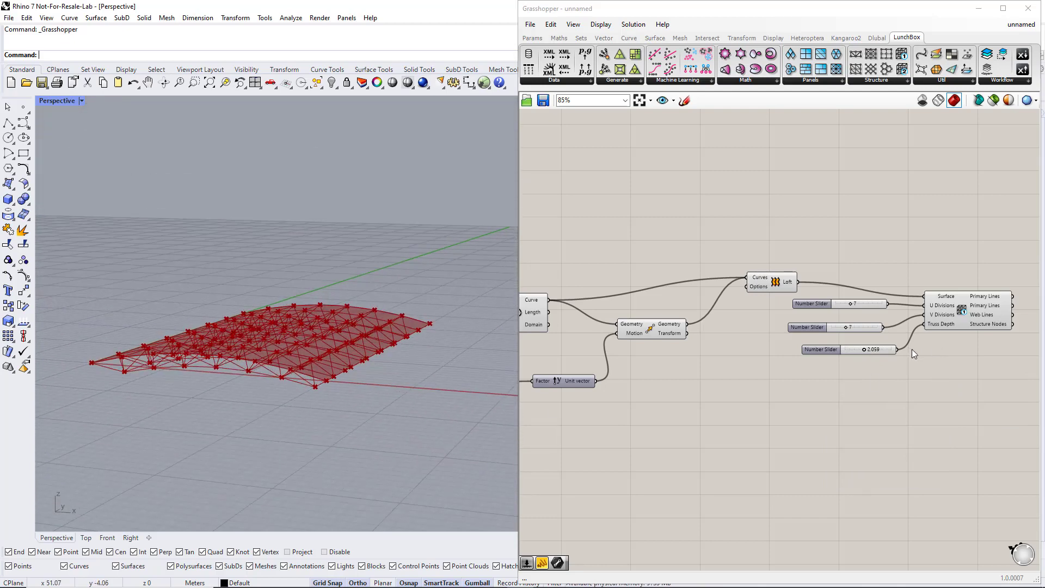
Set the Height slider to 0 and the slider feeding Truss Depth to 2.824
{"action": "scroll", "coordinate": [890, 368], "scroll_direction": "down", "scroll_amount": 4}
{"action": "scroll", "coordinate": [679, 407], "scroll_direction": "up", "scroll_amount": 4}
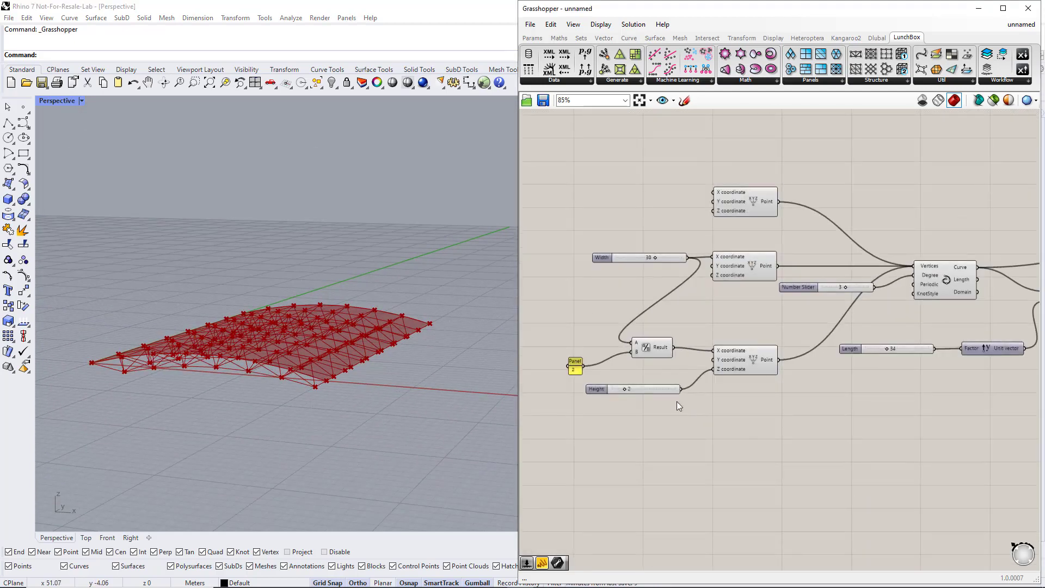
{"action": "left_click_drag", "start_coordinate": [626, 391], "coordinate": [610, 391]}
{"action": "scroll", "coordinate": [704, 394], "scroll_direction": "down", "scroll_amount": 3}
{"action": "right_click_drag", "start_coordinate": [959, 418], "coordinate": [673, 414]}
{"action": "scroll", "coordinate": [753, 384], "scroll_direction": "up", "scroll_amount": 2}
{"action": "left_click", "coordinate": [714, 277]}
{"action": "scroll", "coordinate": [775, 374], "scroll_direction": "up", "scroll_amount": 1}
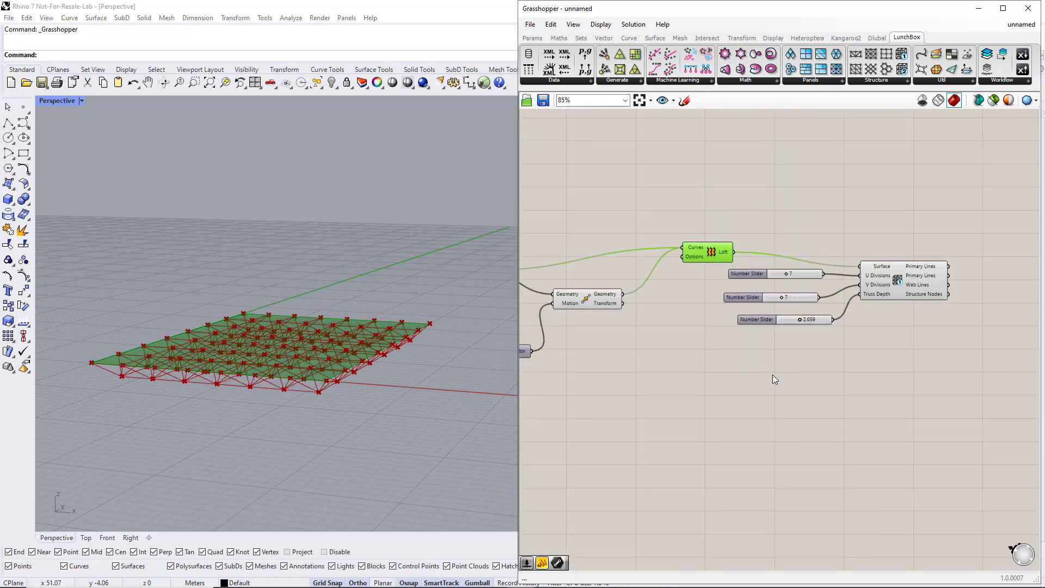
{"action": "mouse_move", "coordinate": [798, 319]}
{"action": "left_mouse_down"}
{"action": "mouse_move", "coordinate": [826, 321]}
{"action": "mouse_move", "coordinate": [805, 322]}
{"action": "left_mouse_up"}
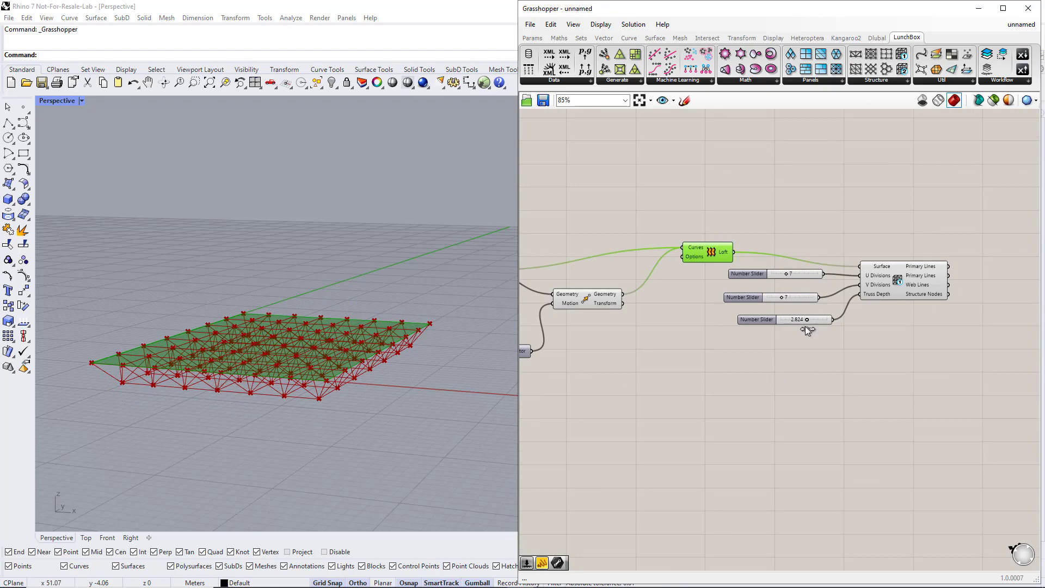
Apply the expression -x to the Truss Depth input to flip the truss to the other side of the surface
{"action": "right_click", "coordinate": [876, 294]}
{"action": "mouse_move", "coordinate": [907, 404]}
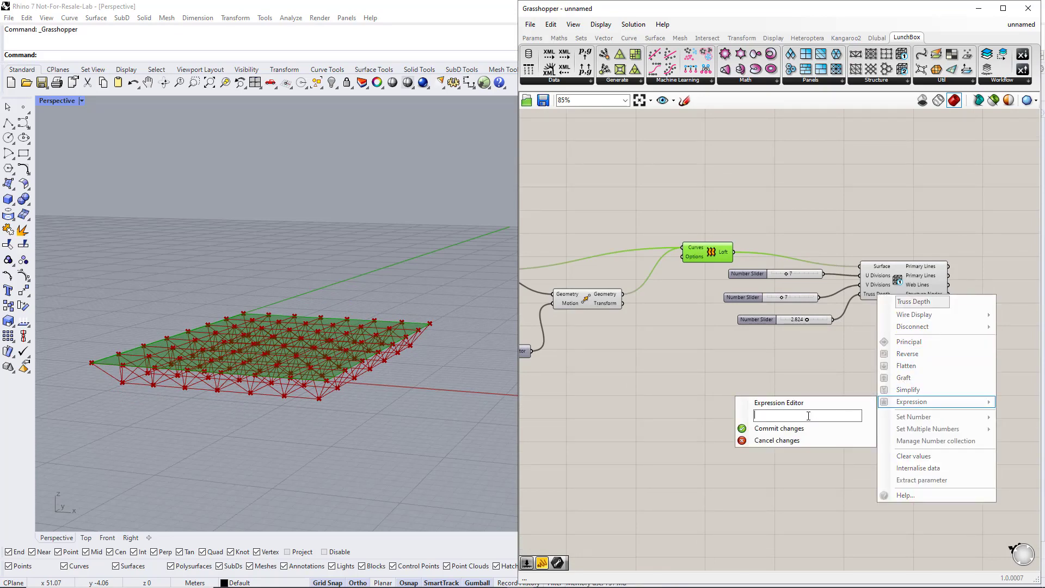
{"action": "left_click", "coordinate": [813, 429]}
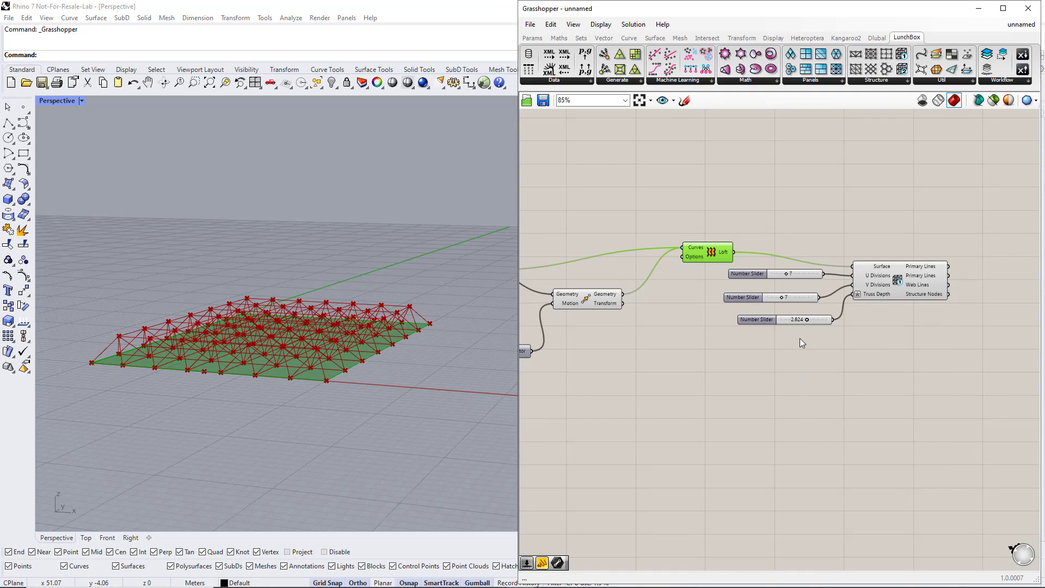
Remove the -x expression from the Truss Depth input and deselect the Loft component
{"action": "right_click", "coordinate": [867, 294]}
{"action": "mouse_move", "coordinate": [897, 402]}
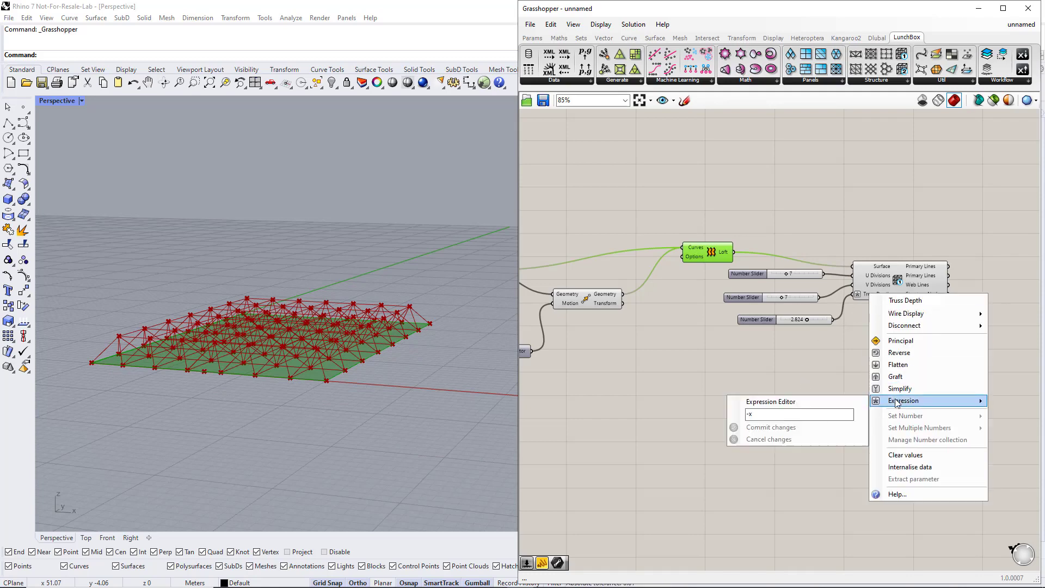
{"action": "left_click", "coordinate": [790, 415]}
{"action": "left_click", "coordinate": [772, 428]}
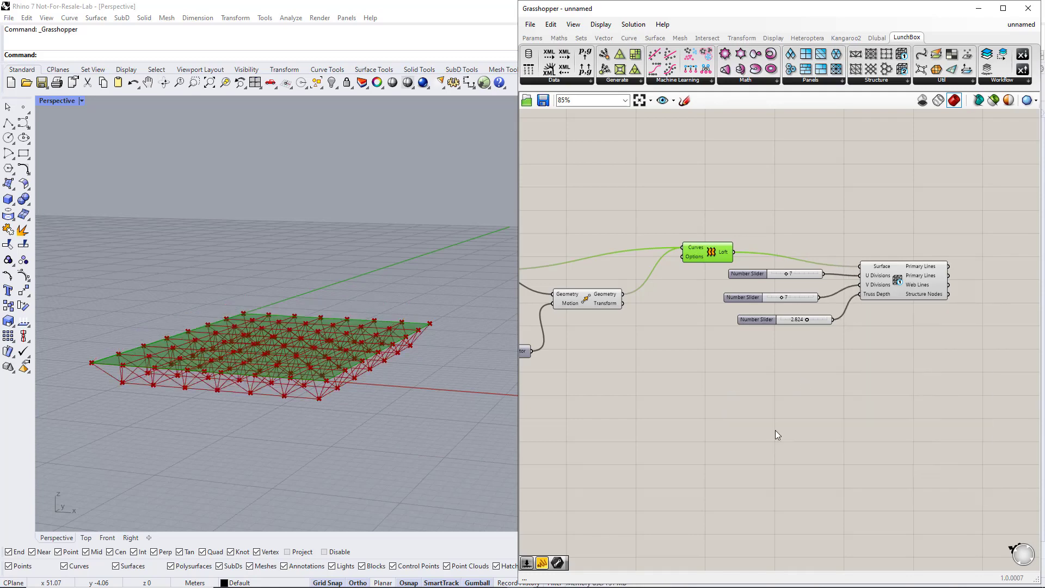
{"action": "left_click", "coordinate": [798, 404]}
Disable the preview of the point, curve, Move and Loft components that precede the truss, and select the truss component
{"action": "scroll", "coordinate": [704, 279], "scroll_direction": "down", "scroll_amount": 5}
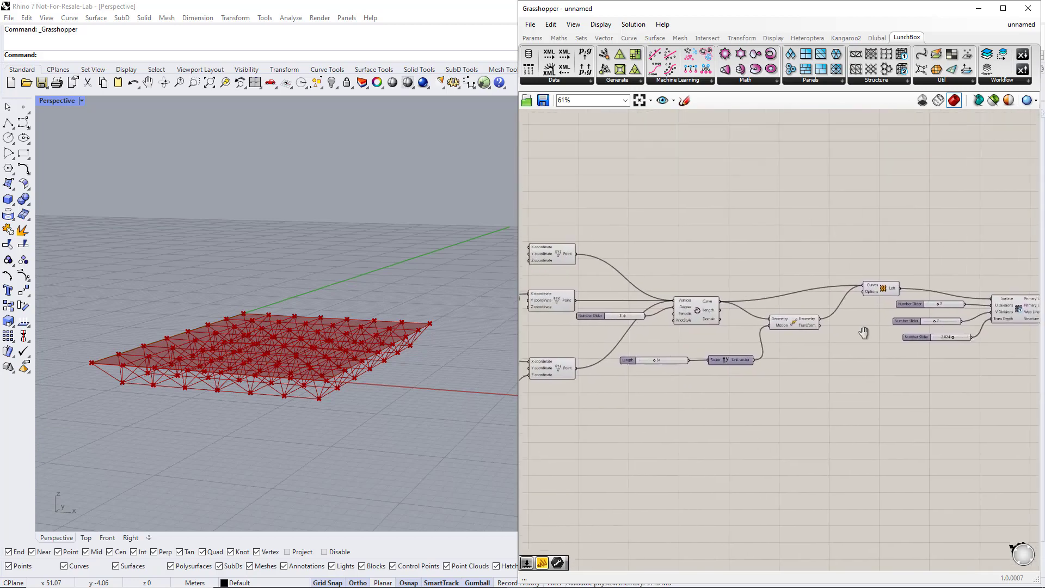
{"action": "left_click_drag", "start_coordinate": [876, 379], "coordinate": [631, 253]}
{"action": "middle_click", "coordinate": [871, 299]}
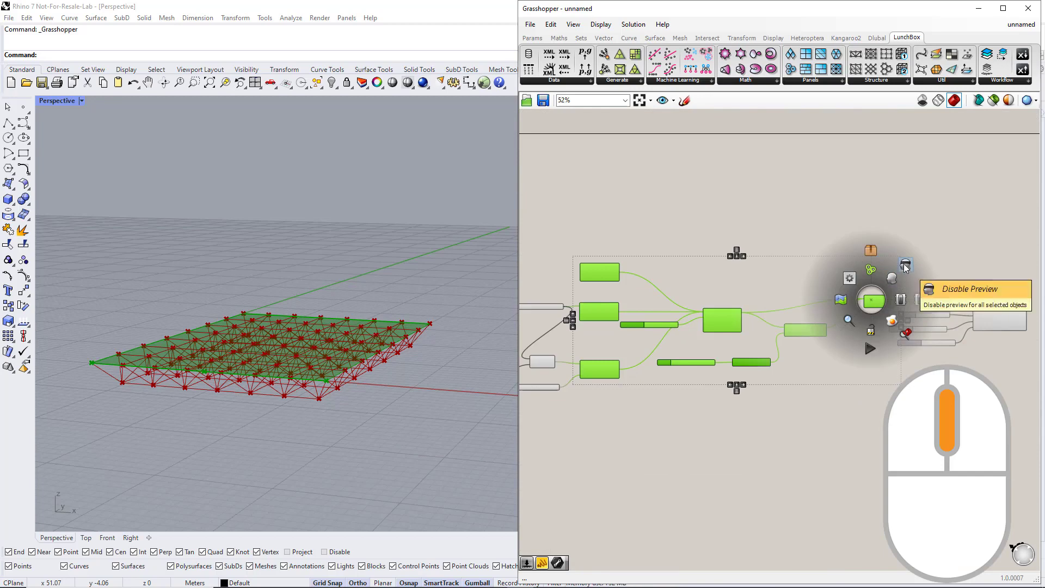
{"action": "left_click", "coordinate": [897, 280]}
{"action": "left_click", "coordinate": [856, 377]}
{"action": "scroll", "coordinate": [871, 302], "scroll_direction": "up", "scroll_amount": 2}
{"action": "left_click", "coordinate": [998, 319]}
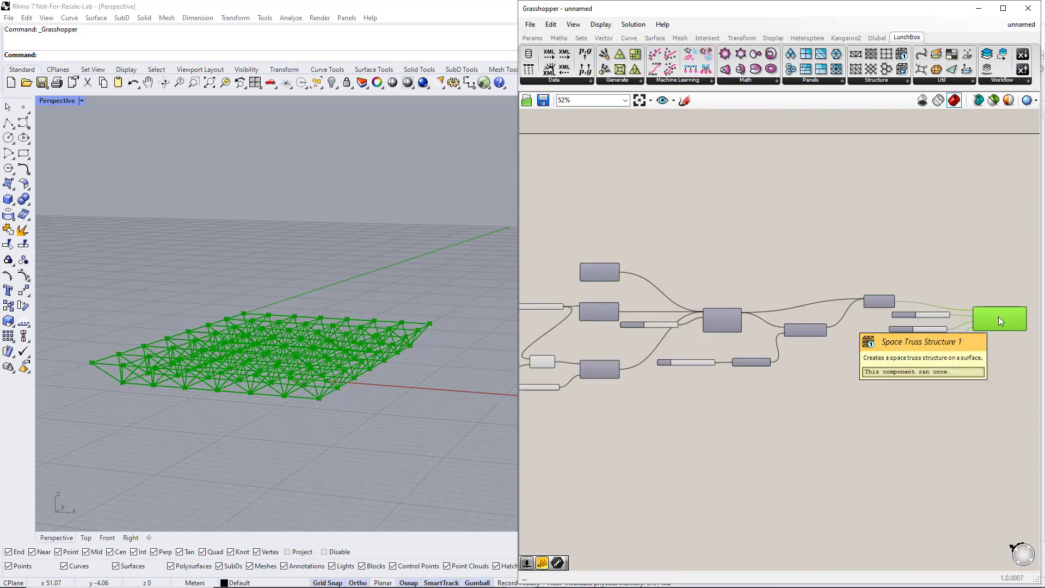
Deselect the truss component and rename the slider feeding its first division input as U Divisions
{"action": "scroll", "coordinate": [998, 315], "scroll_direction": "up", "scroll_amount": 3}
{"action": "right_click_drag", "start_coordinate": [987, 367], "coordinate": [904, 353]}
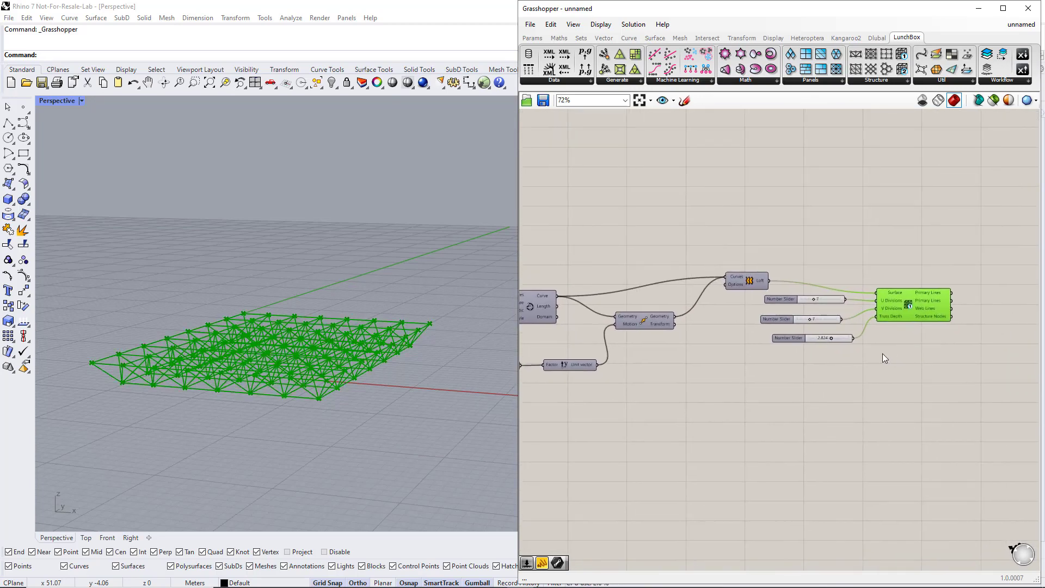
{"action": "left_click", "coordinate": [882, 354]}
{"action": "right_click", "coordinate": [806, 299]}
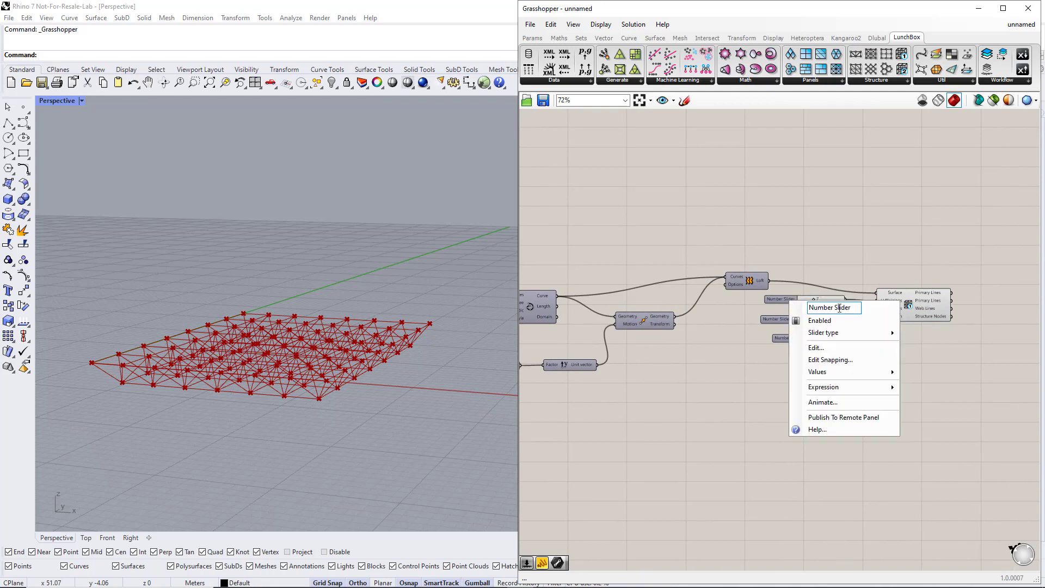
{"action": "type", "text": "U Divisions"}
{"action": "key", "text": "Return"}
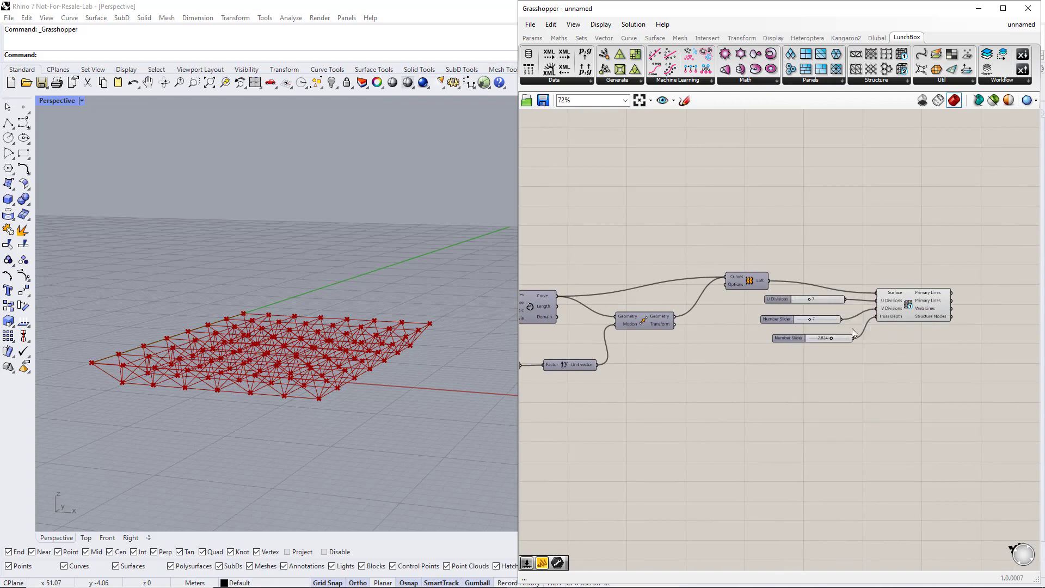
Rename the slider feeding the V Divisions input as V Divisions
{"action": "right_click", "coordinate": [783, 319]}
{"action": "left_click_drag", "start_coordinate": [848, 328], "coordinate": [789, 326]}
{"action": "type", "text": "V"}
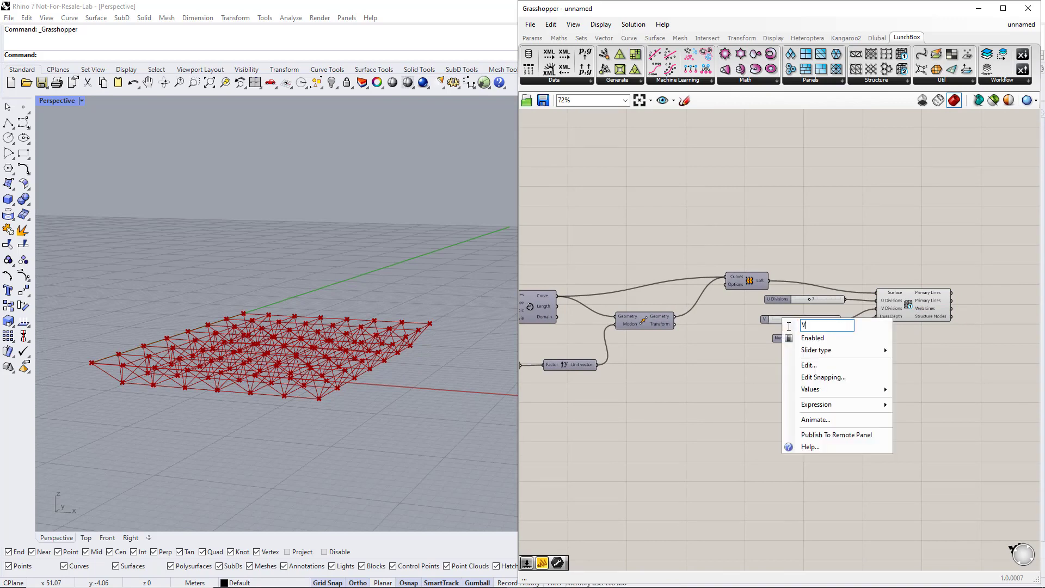
{"action": "type", "text": " Divisions"}
{"action": "key", "text": "Return"}
Rename the depth slider as Truss Depth and stack the three truss sliders closely beneath each other
{"action": "right_click", "coordinate": [789, 338]}
{"action": "left_click_drag", "start_coordinate": [861, 346], "coordinate": [820, 347]}
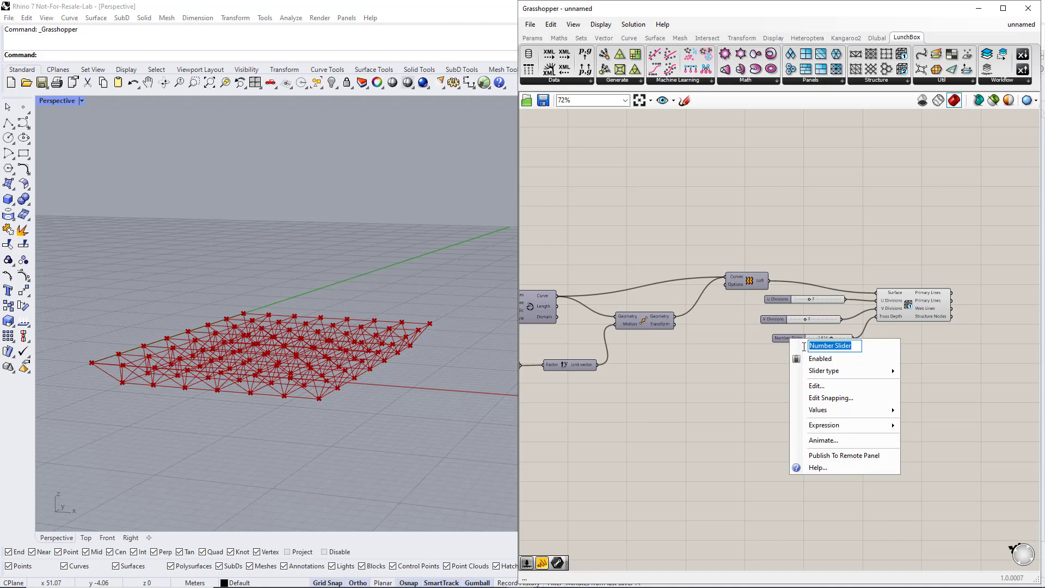
{"action": "type", "text": "Truss Depth"}
{"action": "key", "text": "Return"}
{"action": "left_click", "coordinate": [781, 312]}
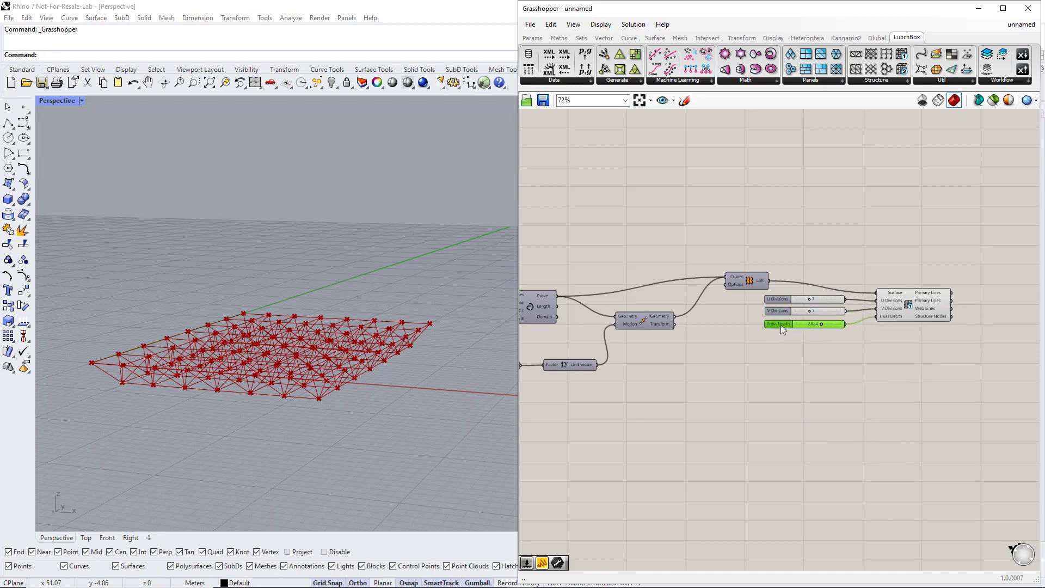
Shift the whole definition along the canvas and move the three truss sliders to its start, ahead of all other components
{"action": "scroll", "coordinate": [802, 369], "scroll_direction": "down", "scroll_amount": 5}
{"action": "left_click_drag", "start_coordinate": [968, 424], "coordinate": [639, 274]}
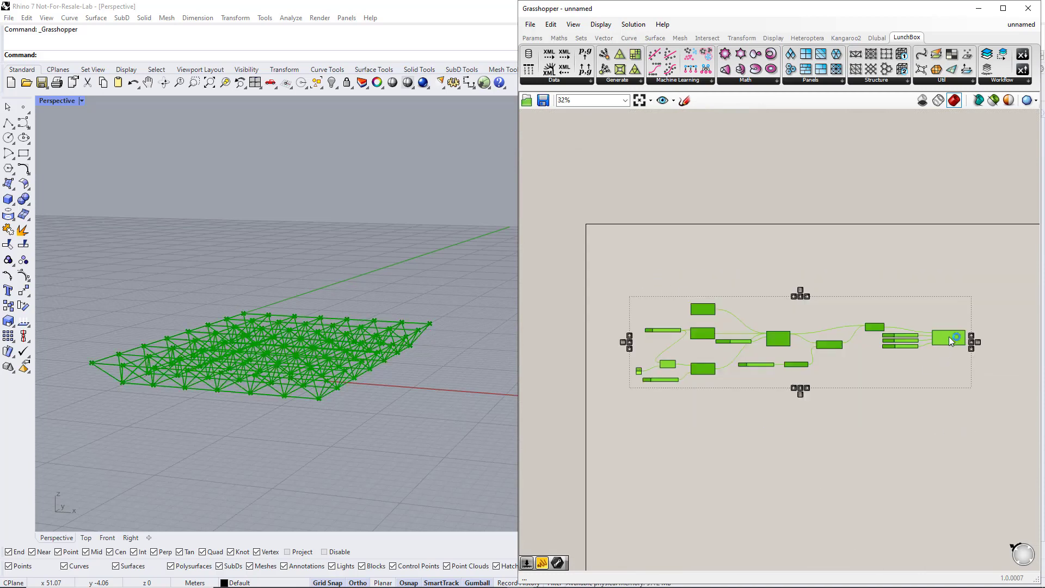
{"action": "left_click_drag", "start_coordinate": [948, 336], "coordinate": [994, 338]}
{"action": "left_click", "coordinate": [962, 370]}
{"action": "left_click_drag", "start_coordinate": [962, 370], "coordinate": [612, 361]}
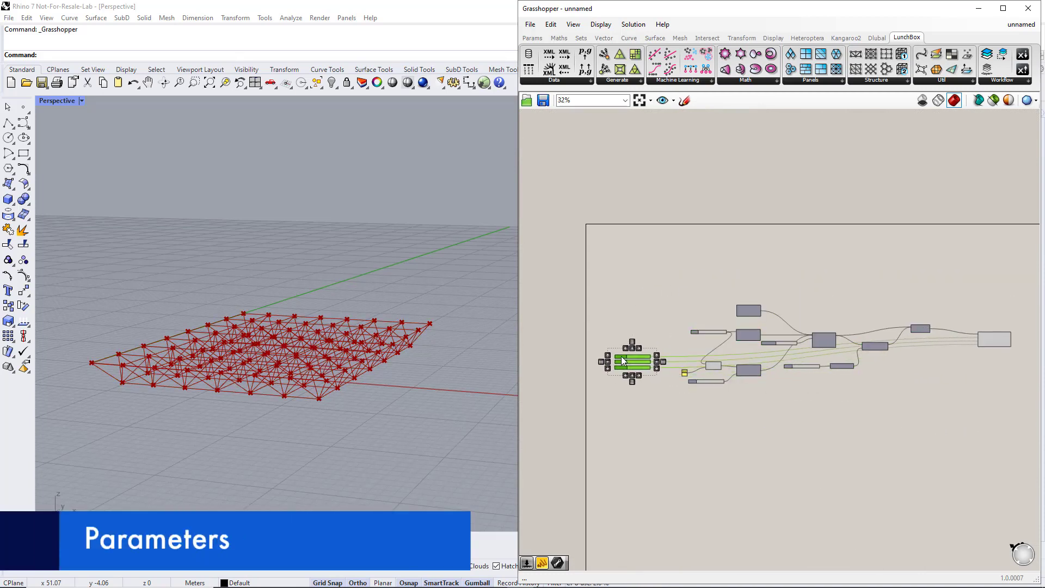
Move the Length, Width and Height sliders above the truss sliders to form one column of six
{"action": "scroll", "coordinate": [661, 384], "scroll_direction": "up", "scroll_amount": 4}
{"action": "left_click", "coordinate": [827, 433]}
{"action": "left_click_drag", "start_coordinate": [923, 355], "coordinate": [597, 312]}
{"action": "left_click_drag", "start_coordinate": [743, 289], "coordinate": [601, 322]}
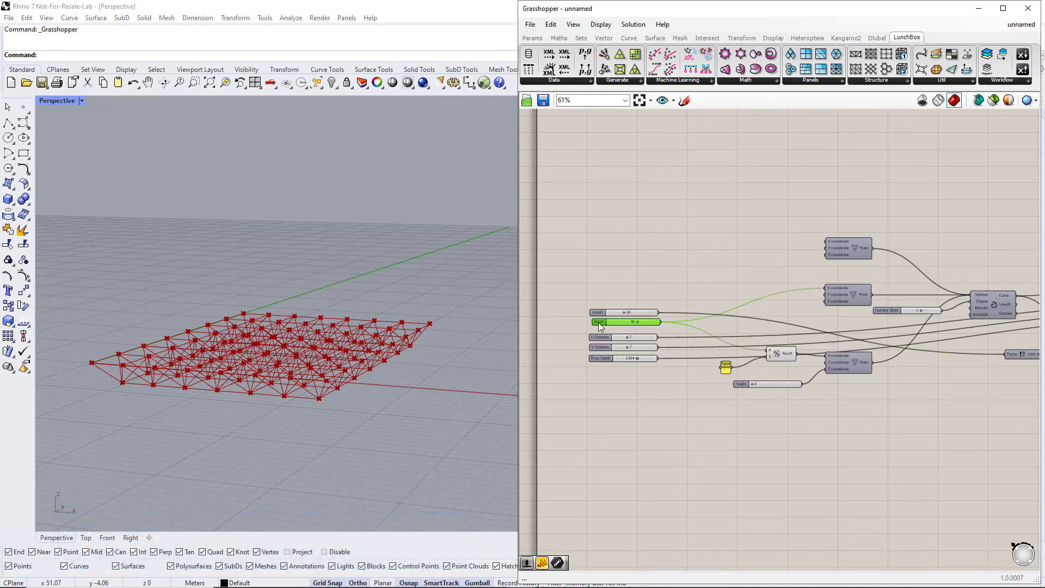
{"action": "left_click_drag", "start_coordinate": [672, 329], "coordinate": [597, 303]}
{"action": "left_click_drag", "start_coordinate": [748, 385], "coordinate": [603, 326]}
Group the six sliders and name the group Parameters
{"action": "left_click_drag", "start_coordinate": [568, 270], "coordinate": [683, 396]}
{"action": "key", "text": "ctrl+g"}
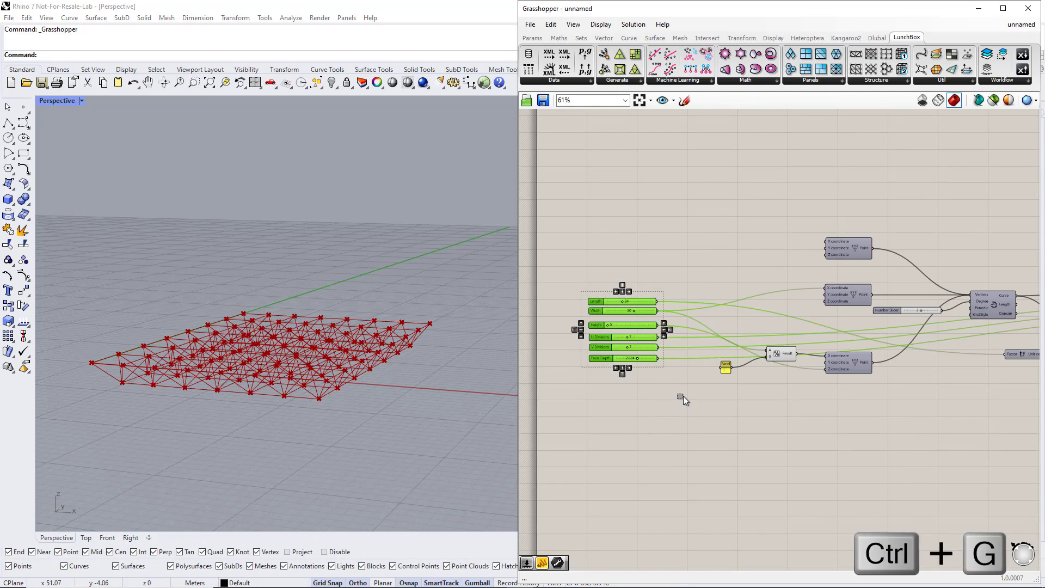
{"action": "scroll", "coordinate": [593, 334], "scroll_direction": "up", "scroll_amount": 3}
{"action": "right_click", "coordinate": [639, 309]}
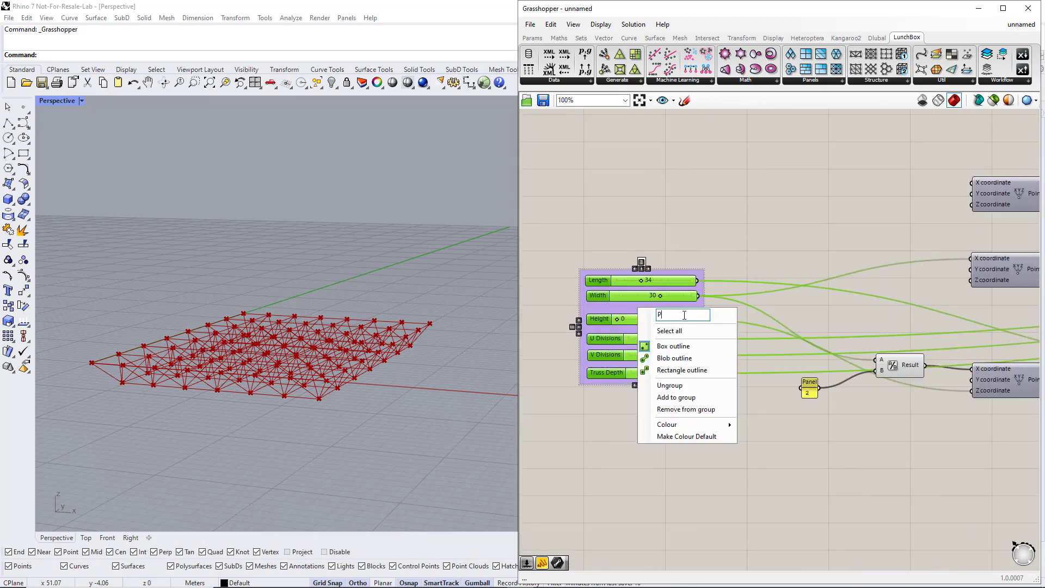
{"action": "type", "text": "Parameters"}
{"action": "key", "text": "Return"}
Vary the Length slider and set Width to 36, Height to 6, U Divisions to 4 and Truss Depth to 3.929
{"action": "left_click_drag", "start_coordinate": [641, 280], "coordinate": [662, 320]}
{"action": "left_click_drag", "start_coordinate": [658, 372], "coordinate": [387, 395]}
{"action": "mouse_move", "coordinate": [387, 395]}
{"action": "right_mouse_down"}
{"action": "mouse_move", "coordinate": [373, 415]}
{"action": "mouse_move", "coordinate": [381, 405]}
{"action": "right_mouse_up"}
{"action": "left_click_drag", "start_coordinate": [648, 354], "coordinate": [678, 373]}
{"action": "right_click_drag", "start_coordinate": [479, 381], "coordinate": [405, 400]}
Set the Length and Width sliders to 20 and the Height slider to 0
{"action": "double_click", "coordinate": [661, 279]}
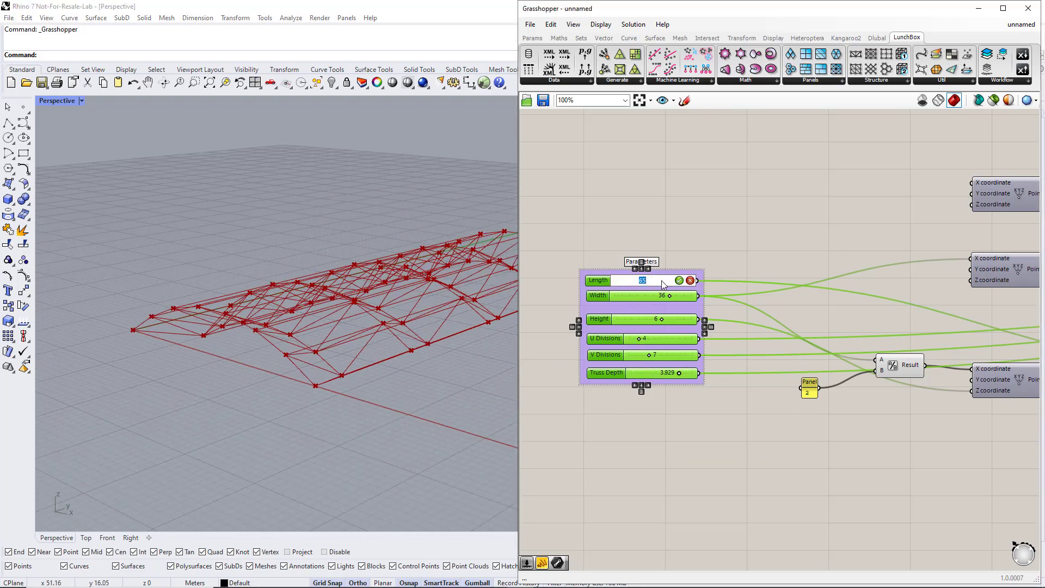
{"action": "type", "text": "20"}
{"action": "key", "text": "Return"}
{"action": "double_click", "coordinate": [665, 296]}
{"action": "type", "text": "20"}
{"action": "key", "text": "Return"}
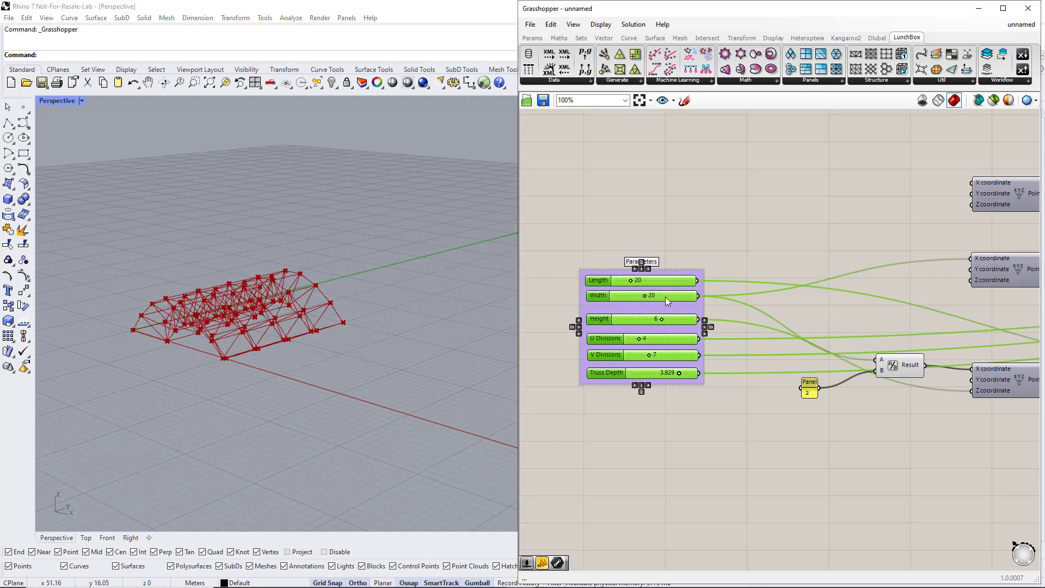
{"action": "left_click_drag", "start_coordinate": [659, 318], "coordinate": [611, 325]}
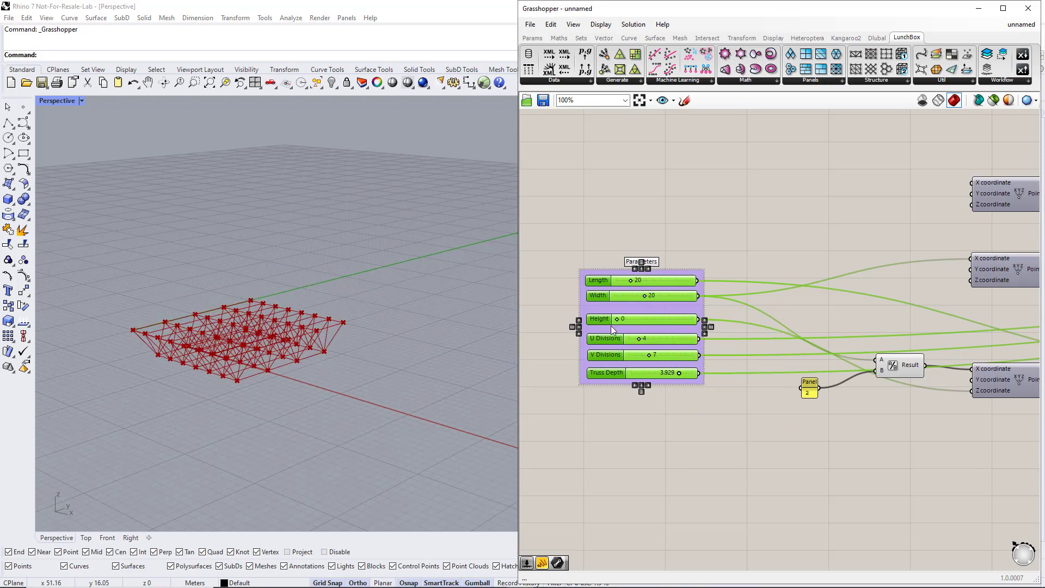
Set both the U Divisions and V Divisions sliders to 10
{"action": "double_click", "coordinate": [642, 338]}
{"action": "type", "text": "10"}
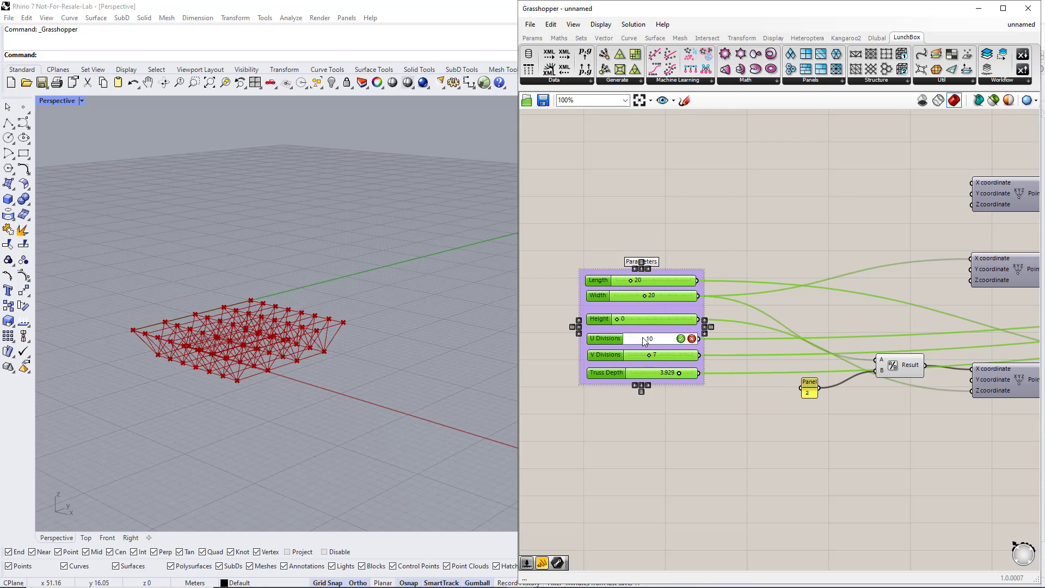
{"action": "key", "text": "Return"}
{"action": "double_click", "coordinate": [648, 353]}
{"action": "type", "text": "10"}
{"action": "key", "text": "Return"}
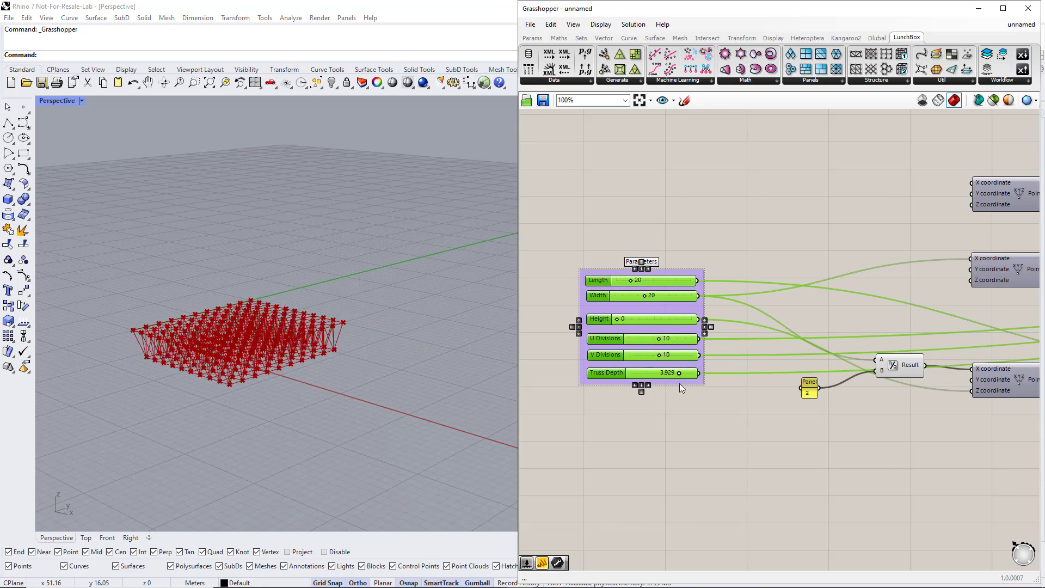
Set the Truss Depth slider to 1
{"action": "double_click", "coordinate": [673, 371]}
{"action": "type", "text": "1"}
{"action": "key", "text": "Return"}
{"action": "right_click_drag", "start_coordinate": [153, 375], "coordinate": [233, 391]}
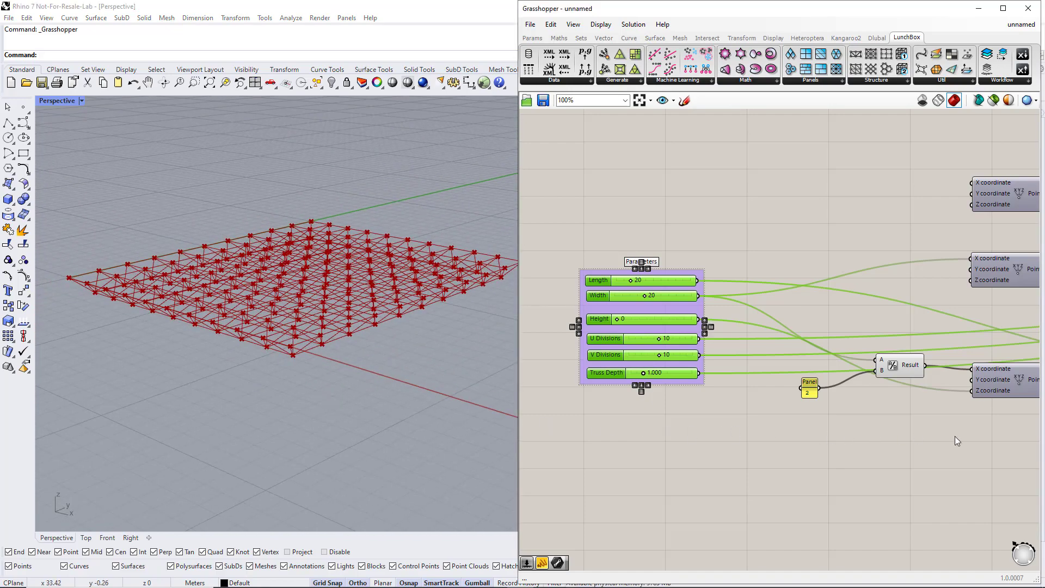
Place a Line parameter beside the space truss component and connect the first Primary Lines output to it
{"action": "right_click_drag", "start_coordinate": [954, 436], "coordinate": [595, 433]}
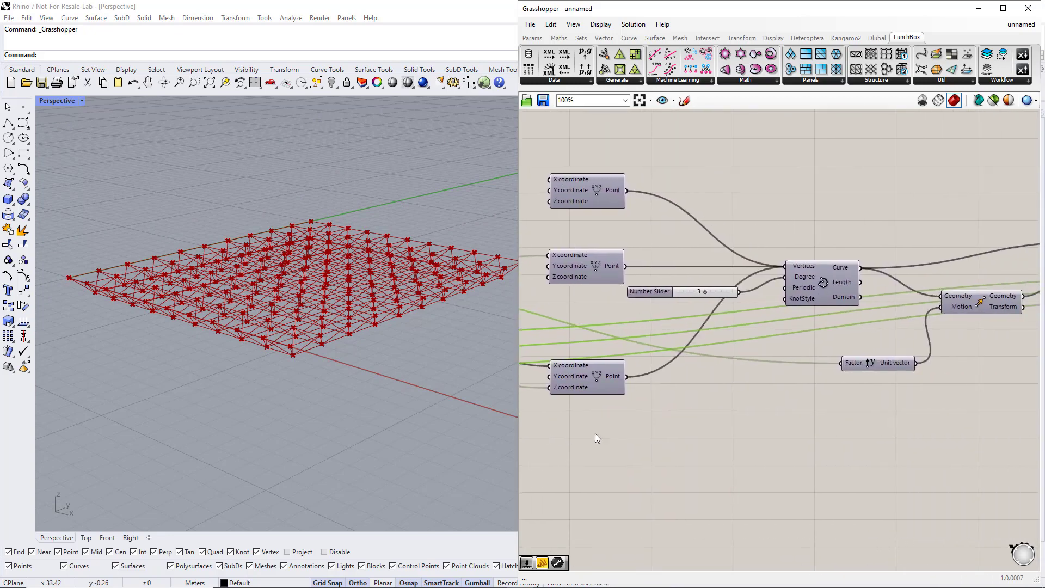
{"action": "right_click_drag", "start_coordinate": [985, 434], "coordinate": [648, 446]}
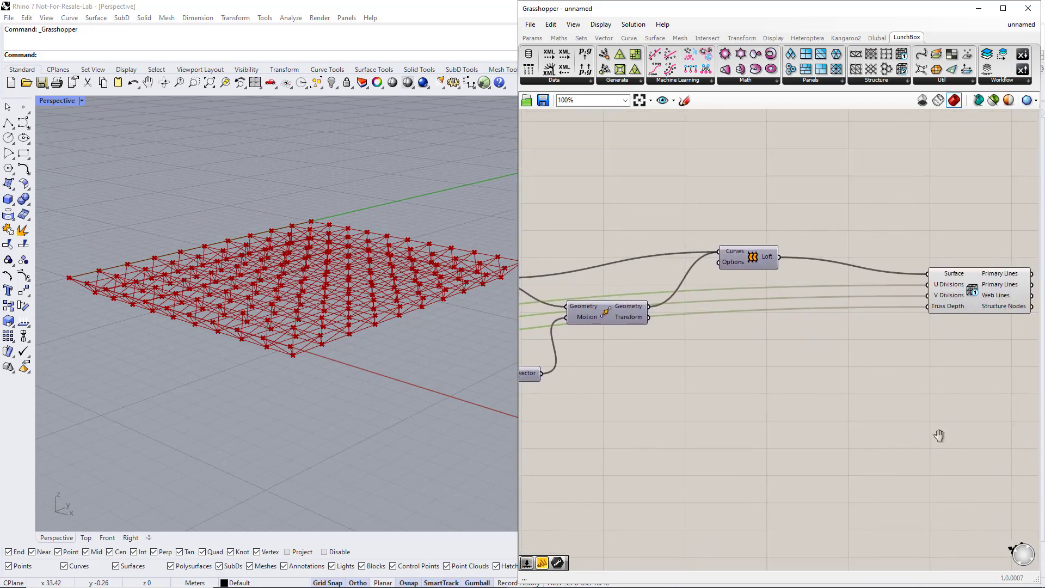
{"action": "right_click_drag", "start_coordinate": [939, 435], "coordinate": [634, 441]}
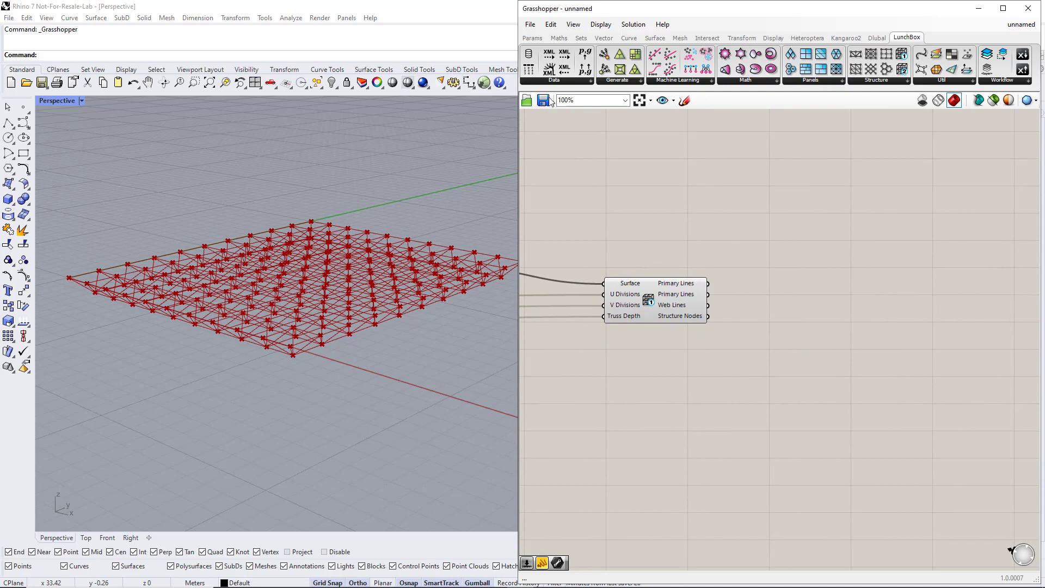
{"action": "left_click", "coordinate": [532, 38]}
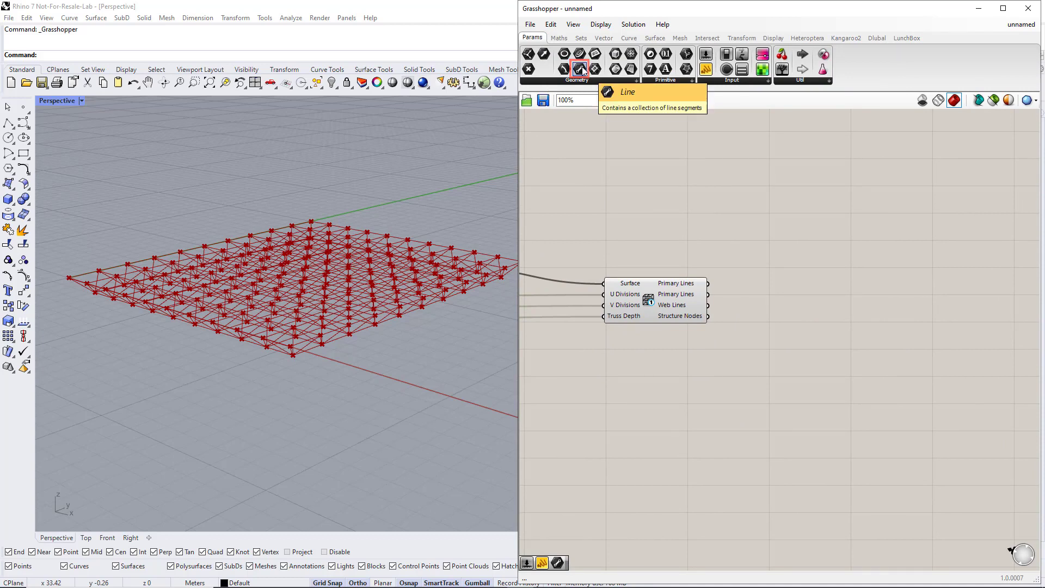
{"action": "left_click_drag", "start_coordinate": [582, 69], "coordinate": [802, 249]}
{"action": "left_click_drag", "start_coordinate": [708, 283], "coordinate": [787, 249]}
{"action": "right_click_drag", "start_coordinate": [427, 405], "coordinate": [392, 409]}
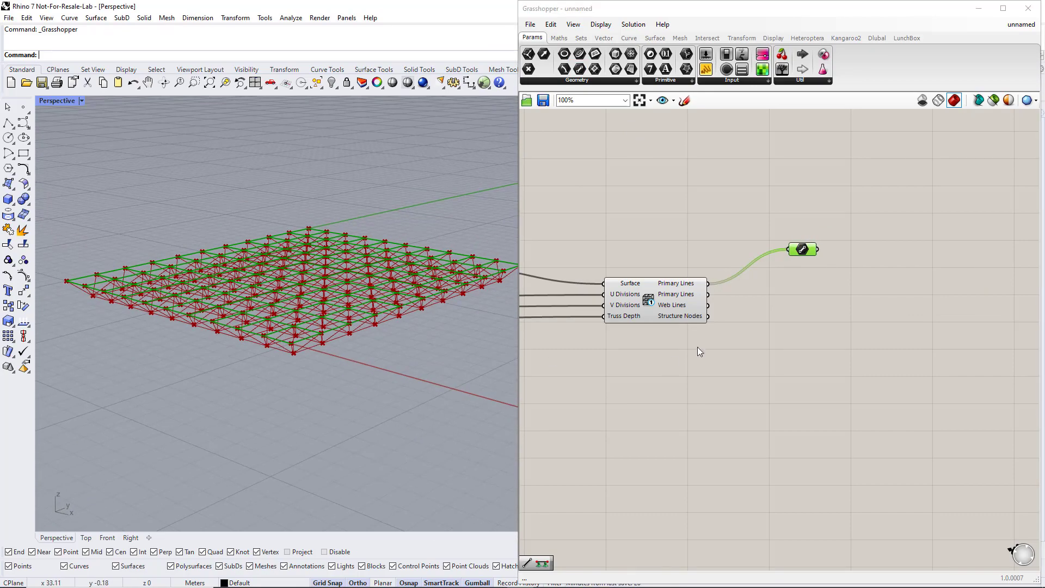
Duplicate the Line parameter twice and connect the copies to the second Primary Lines output and the Web Lines output
{"action": "left_click_drag", "start_coordinate": [809, 255], "coordinate": [808, 291], "text": "alt"}
{"action": "left_click_drag", "start_coordinate": [708, 294], "coordinate": [804, 275]}
{"action": "right_click_drag", "start_coordinate": [426, 376], "coordinate": [344, 388]}
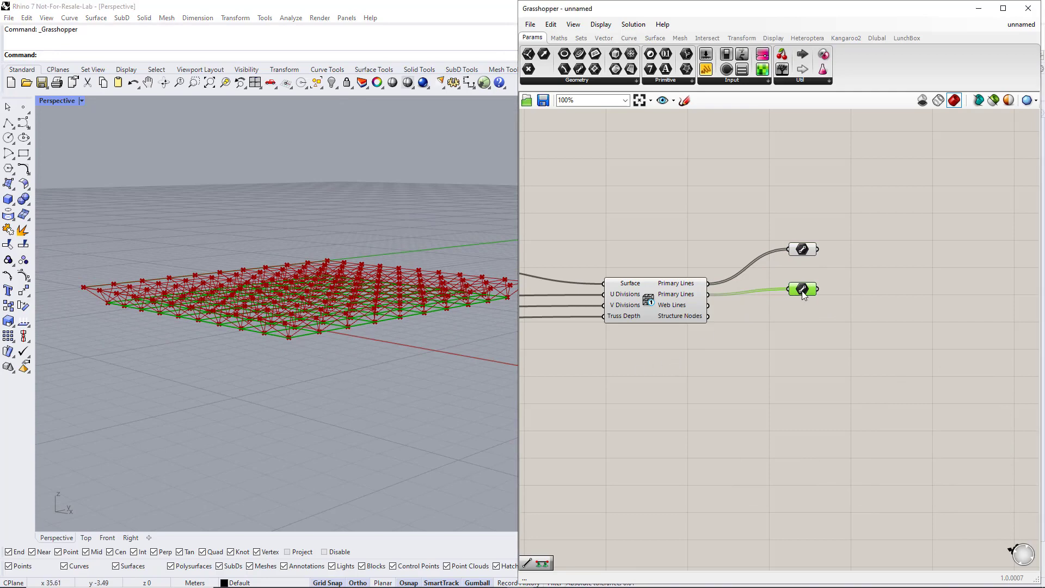
{"action": "left_click_drag", "start_coordinate": [802, 293], "coordinate": [802, 341], "text": "alt"}
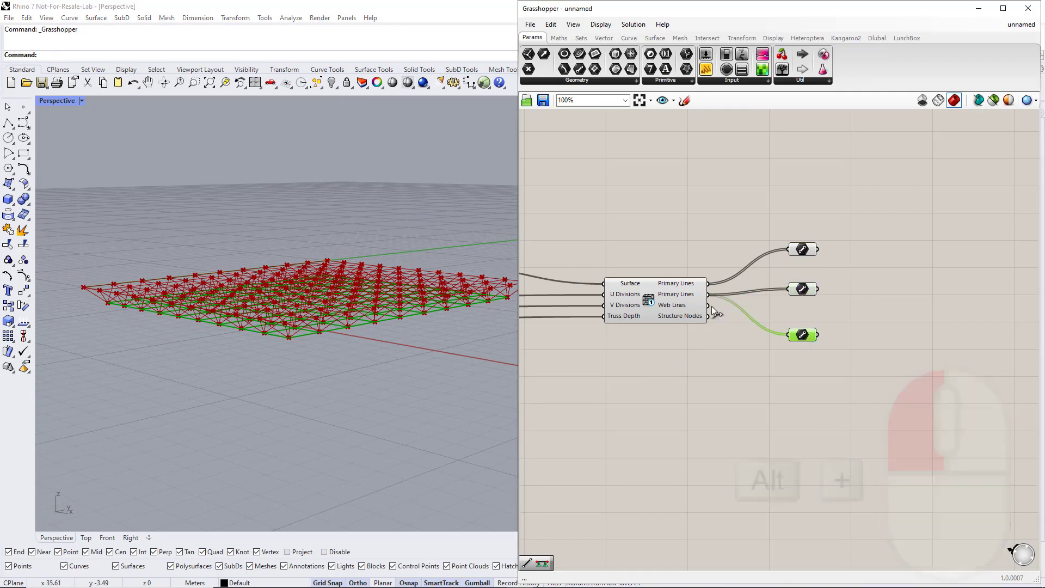
{"action": "left_click_drag", "start_coordinate": [709, 305], "coordinate": [788, 335]}
{"action": "mouse_move", "coordinate": [348, 413]}
{"action": "right_mouse_down"}
{"action": "mouse_move", "coordinate": [333, 422]}
{"action": "mouse_move", "coordinate": [382, 391]}
{"action": "mouse_move", "coordinate": [408, 392]}
{"action": "mouse_move", "coordinate": [351, 418]}
{"action": "right_mouse_up"}
{"action": "left_click", "coordinate": [722, 409]}
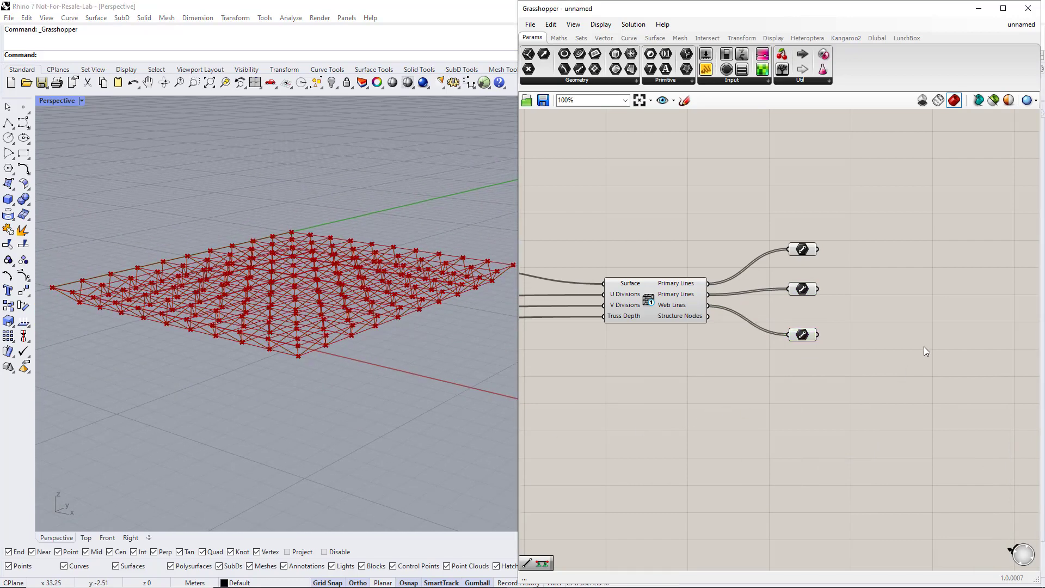
Place a Dlubal Member component on the canvas beyond the three Line parameters
{"action": "right_click_drag", "start_coordinate": [923, 350], "coordinate": [762, 369]}
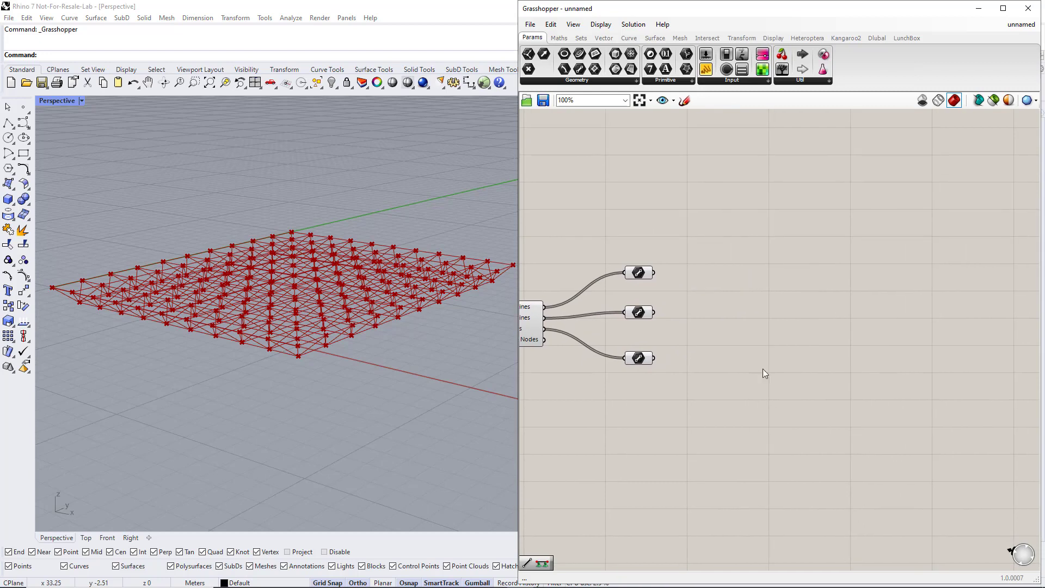
{"action": "right_click_drag", "start_coordinate": [899, 357], "coordinate": [847, 356]}
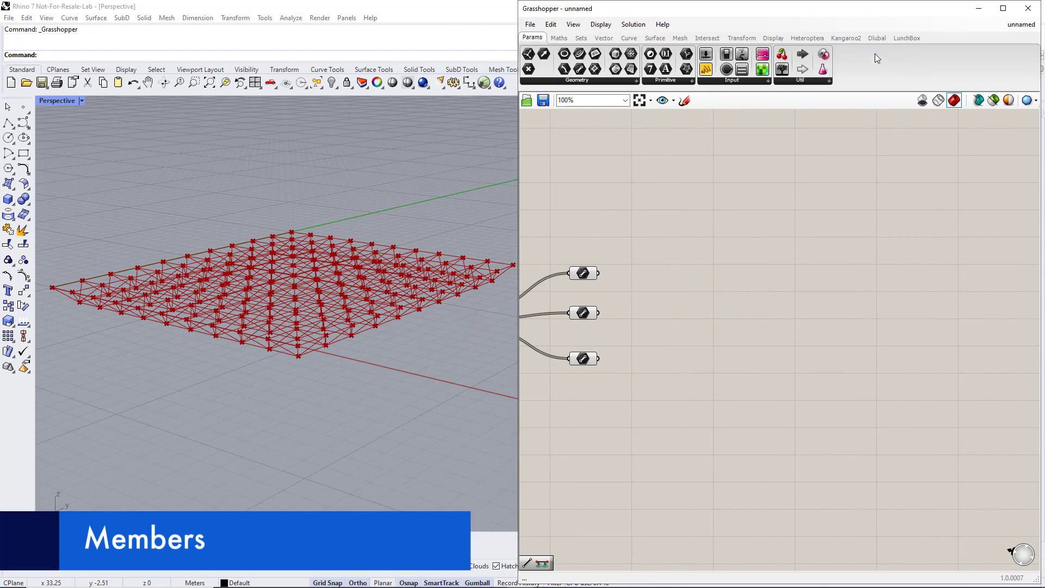
{"action": "left_click", "coordinate": [875, 39]}
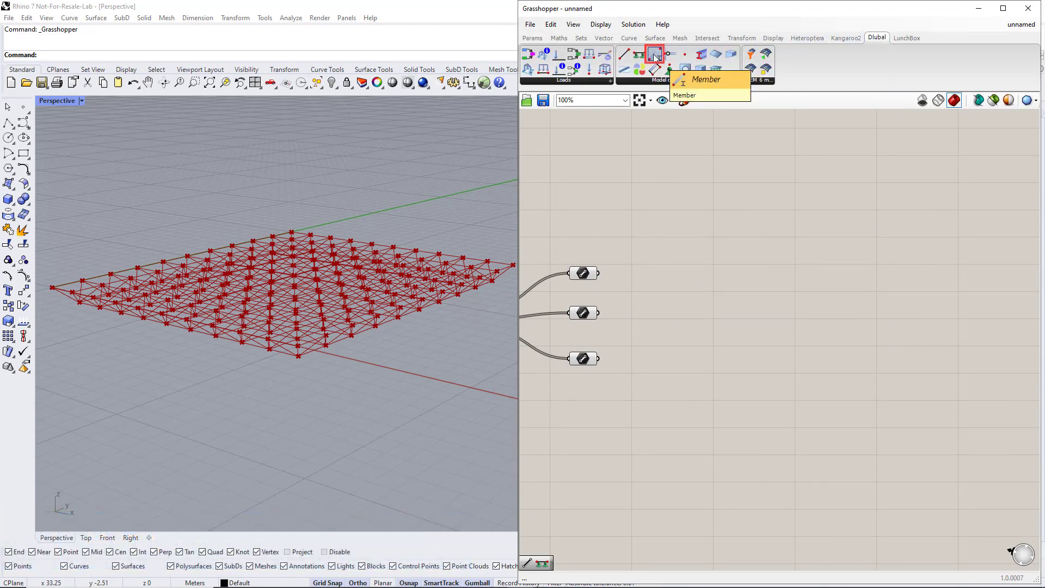
{"action": "left_click_drag", "start_coordinate": [654, 56], "coordinate": [796, 222]}
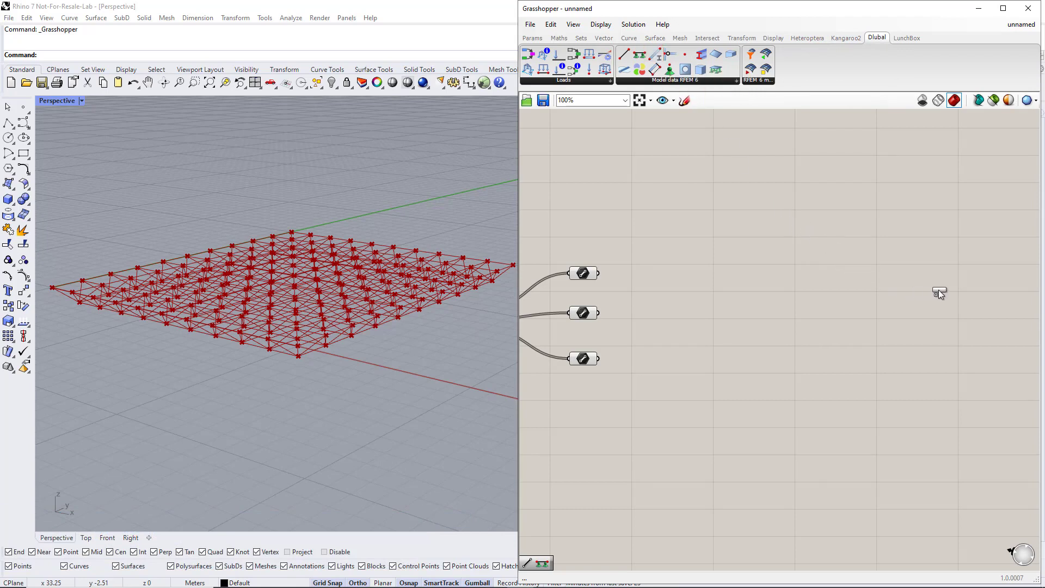
{"action": "left_click_drag", "start_coordinate": [959, 286], "coordinate": [958, 288]}
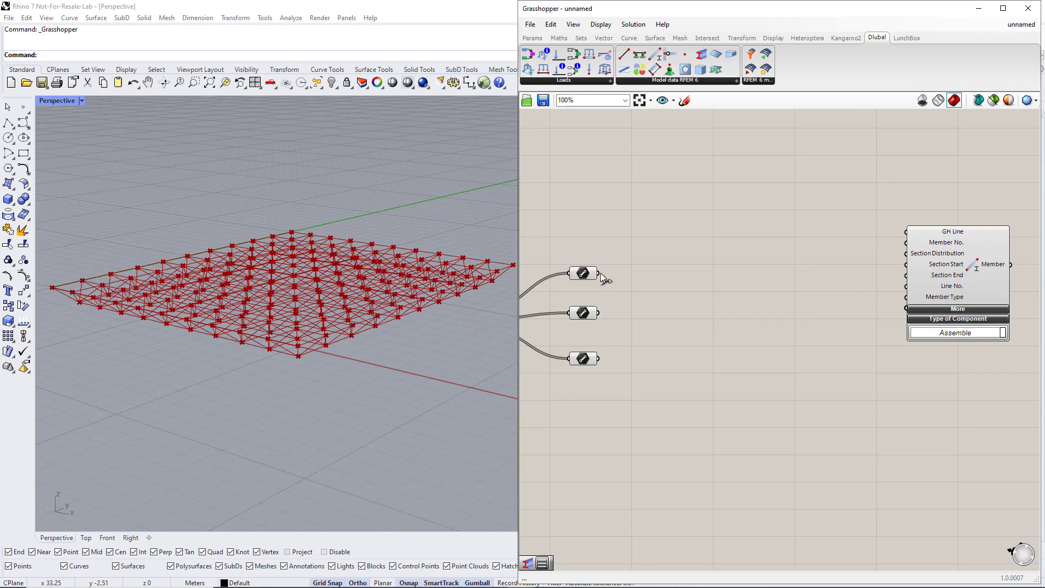
Connect both Primary Lines parameters to the Member component's GH Line input and reposition the component
{"action": "left_click_drag", "start_coordinate": [599, 272], "coordinate": [897, 234]}
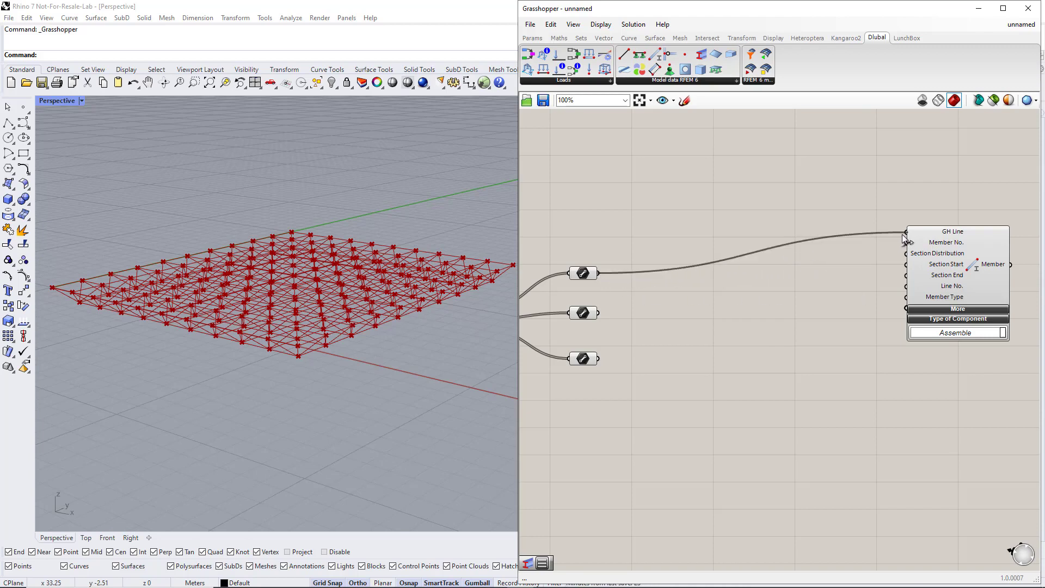
{"action": "left_click_drag", "start_coordinate": [600, 313], "coordinate": [900, 245], "text": "shift"}
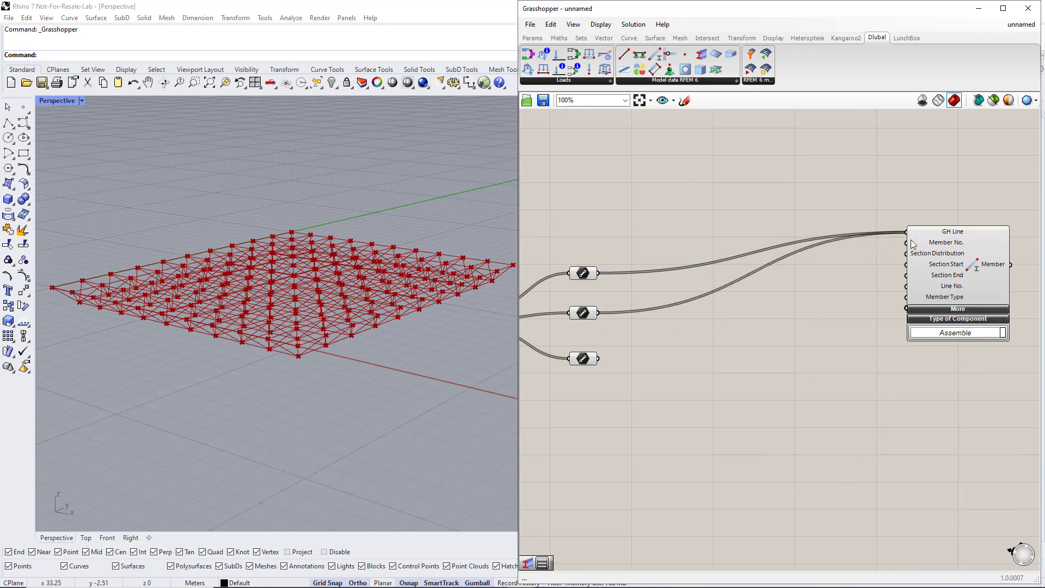
{"action": "left_click_drag", "start_coordinate": [965, 264], "coordinate": [1001, 302]}
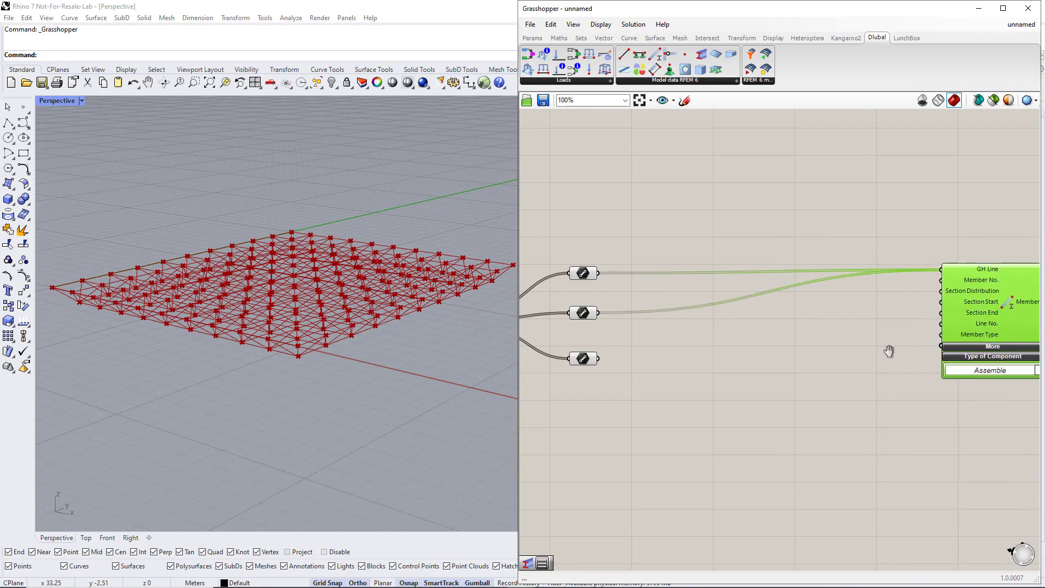
{"action": "right_click_drag", "start_coordinate": [888, 351], "coordinate": [862, 366]}
{"action": "left_click", "coordinate": [866, 355]}
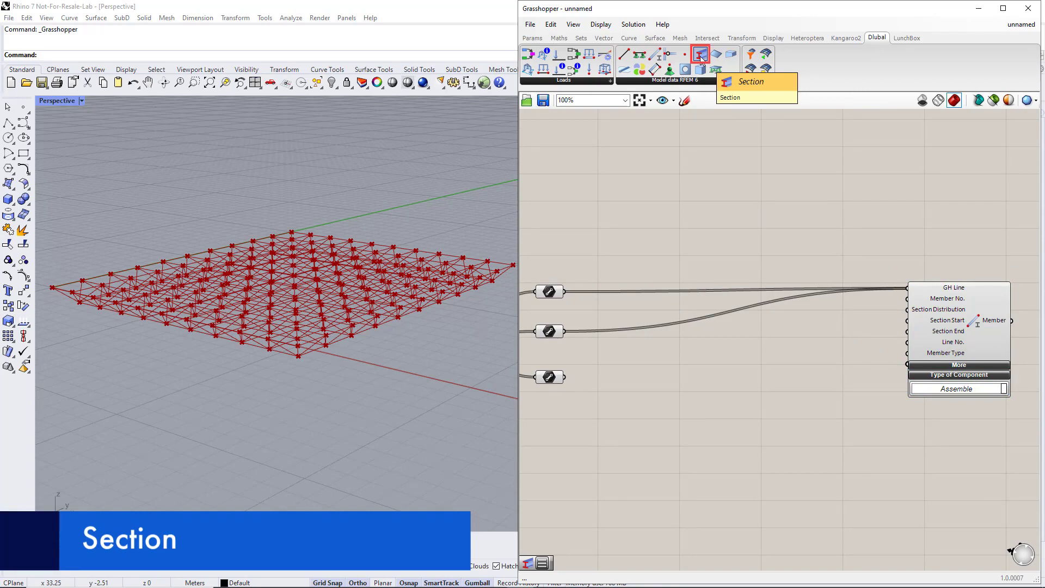
Place a Section component above the Member component and connect a number slider with value 1 to Section No
{"action": "left_click_drag", "start_coordinate": [700, 57], "coordinate": [798, 214]}
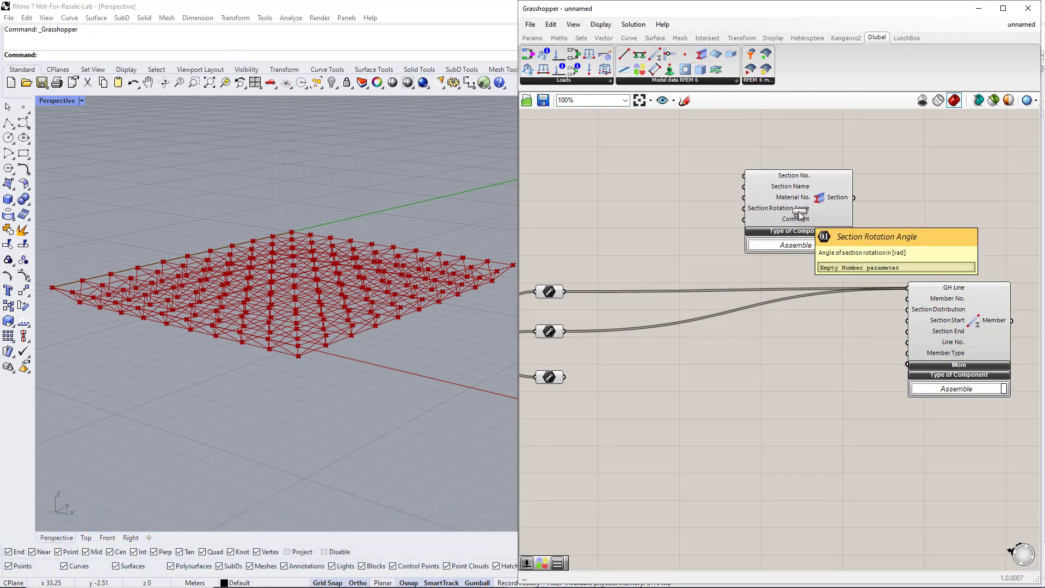
{"action": "double_click", "coordinate": [680, 141]}
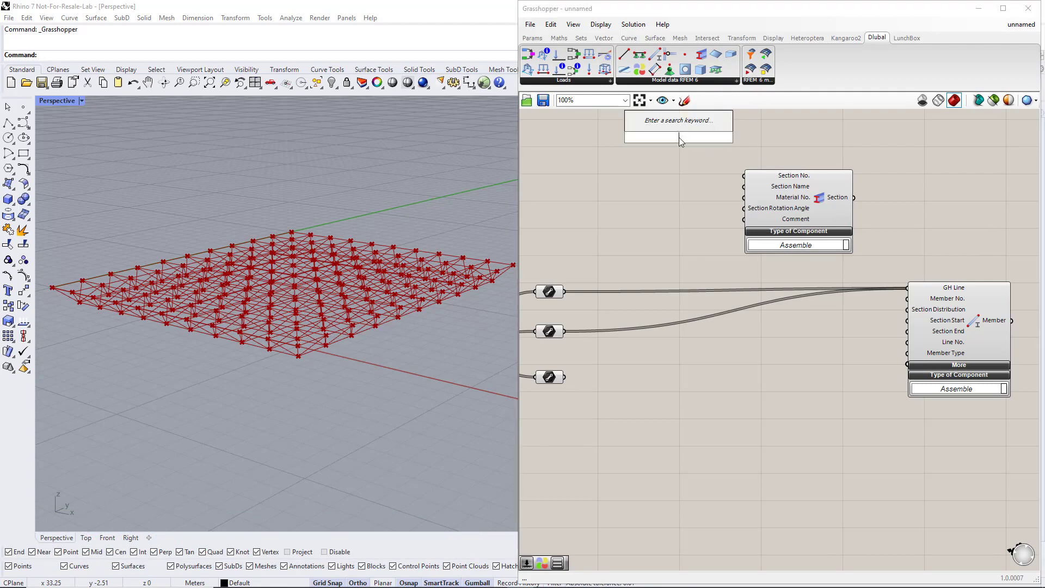
{"action": "type", "text": "1"}
{"action": "key", "text": "Return"}
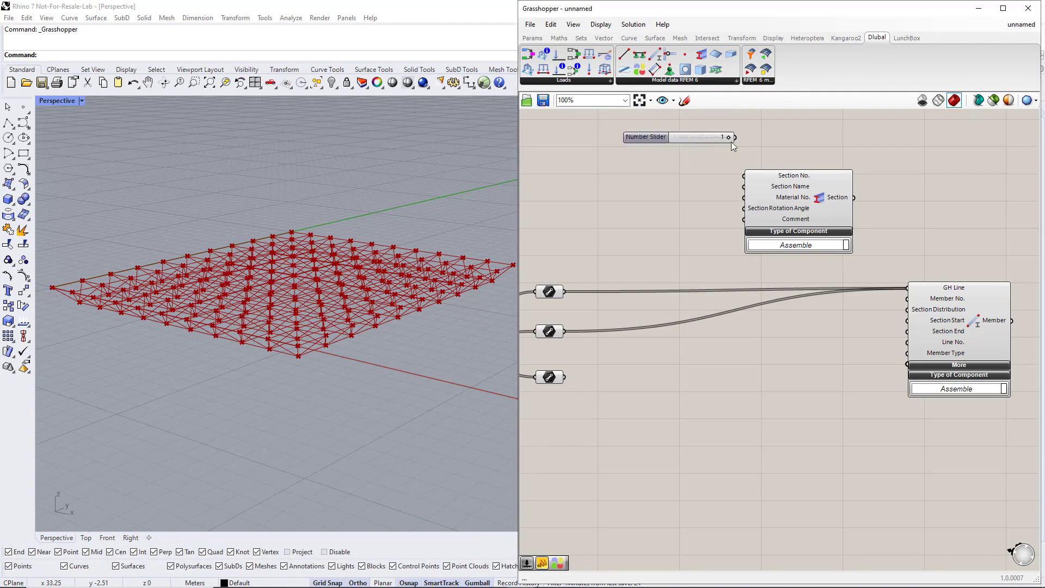
{"action": "left_click_drag", "start_coordinate": [734, 137], "coordinate": [810, 191]}
{"action": "left_click_drag", "start_coordinate": [949, 333], "coordinate": [969, 337]}
Add a panel containing CHS 82.5x5 and connect it to the Section component's Section Name input
{"action": "left_click", "coordinate": [704, 184]}
{"action": "double_click", "coordinate": [693, 174]}
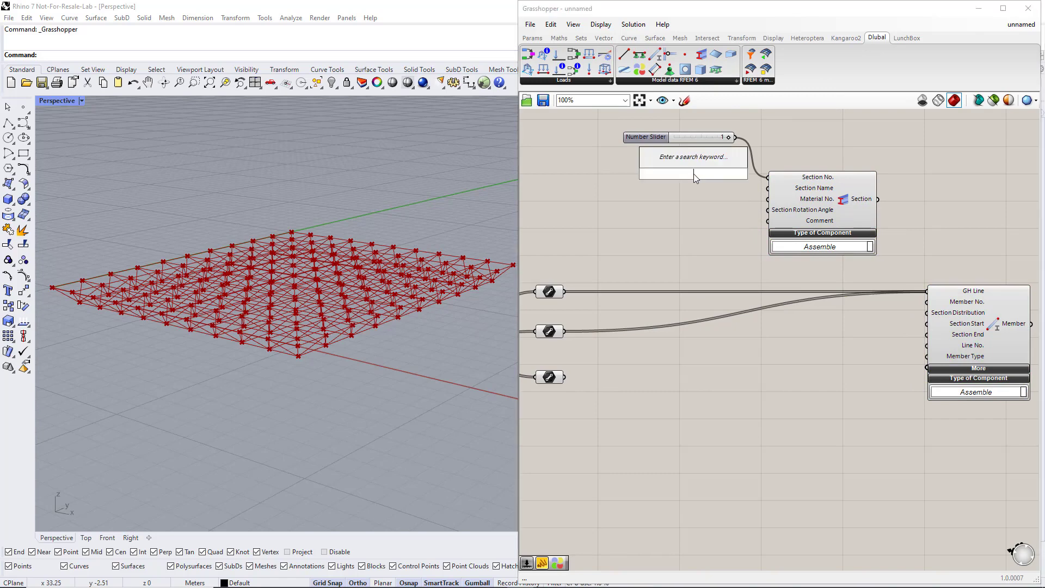
{"action": "type", "text": "//"}
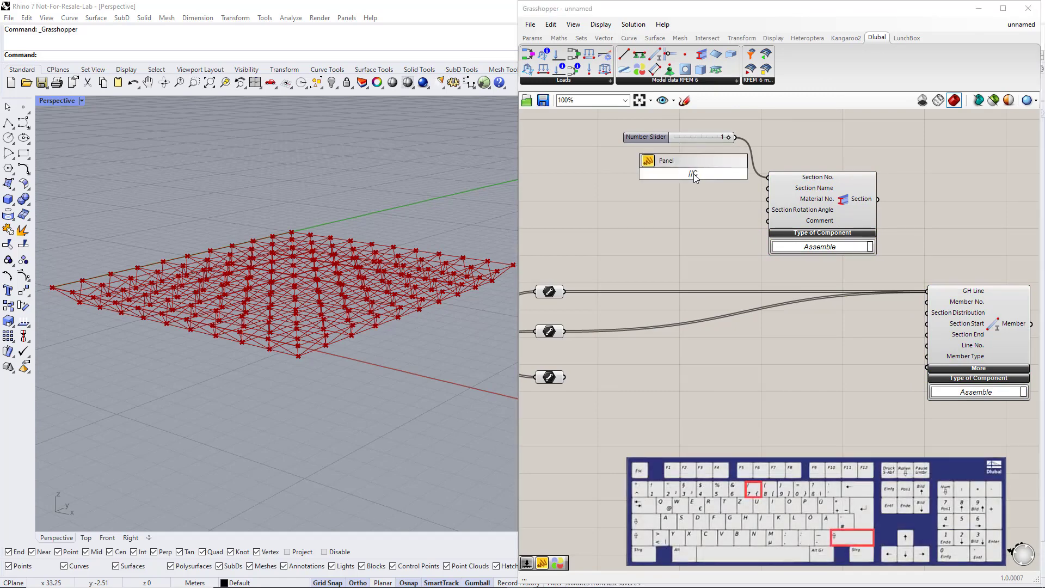
{"action": "type", "text": "CHS 8"}
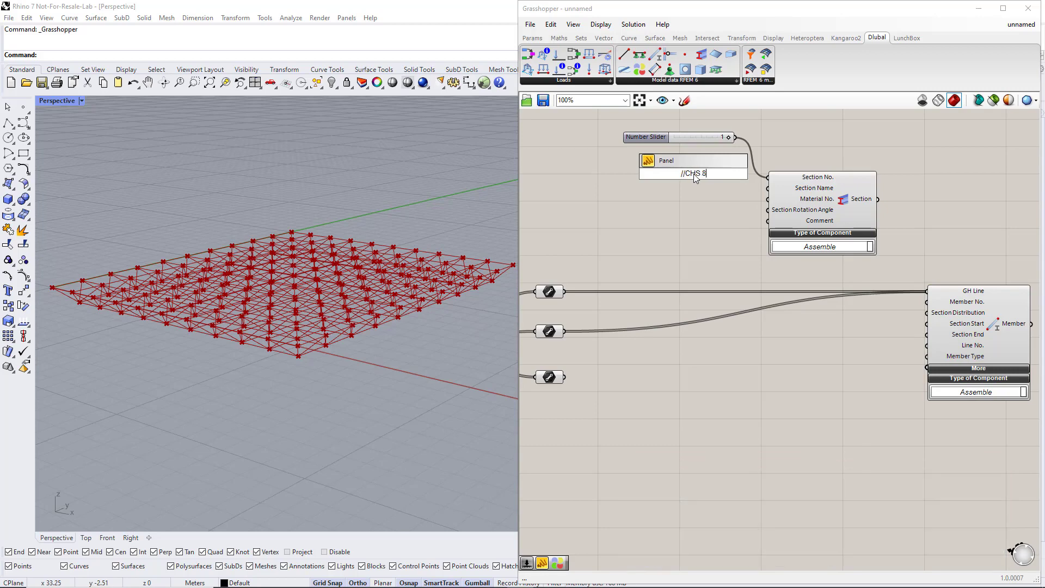
{"action": "type", "text": "2.5x5"}
{"action": "left_click", "coordinate": [711, 182]}
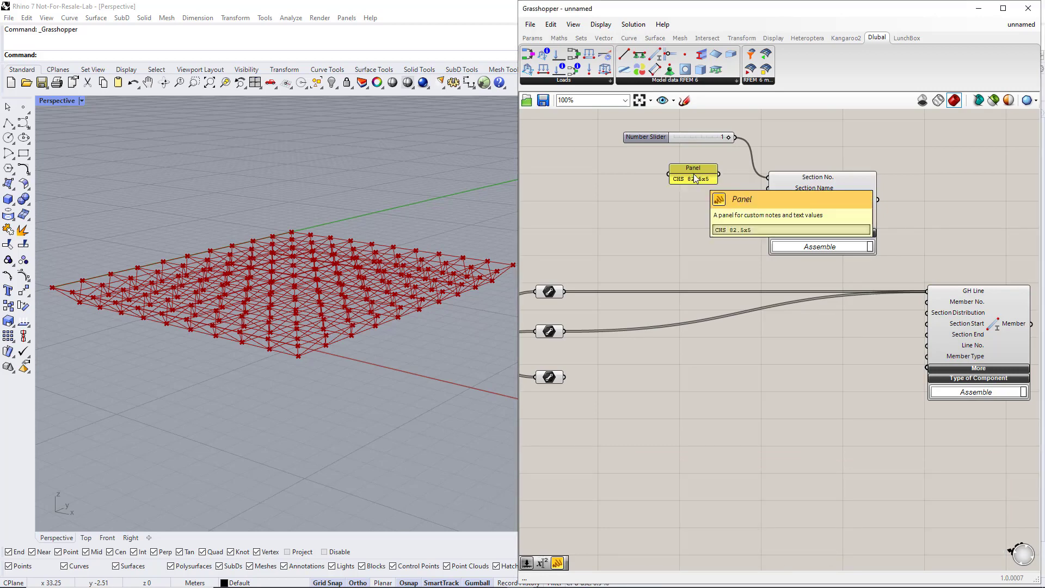
{"action": "left_click_drag", "start_coordinate": [719, 174], "coordinate": [767, 188]}
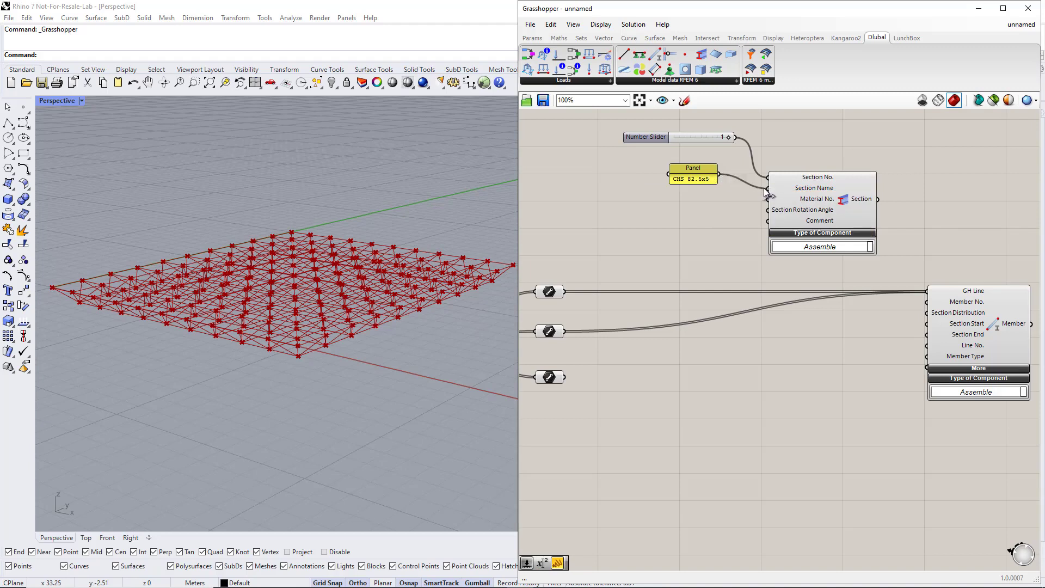
Connect the Section output to the Member's Section Start input and shift both components with their inputs away from the Line parameters
{"action": "left_click_drag", "start_coordinate": [879, 204], "coordinate": [921, 326]}
{"action": "scroll", "coordinate": [921, 327], "scroll_direction": "down", "scroll_amount": 2}
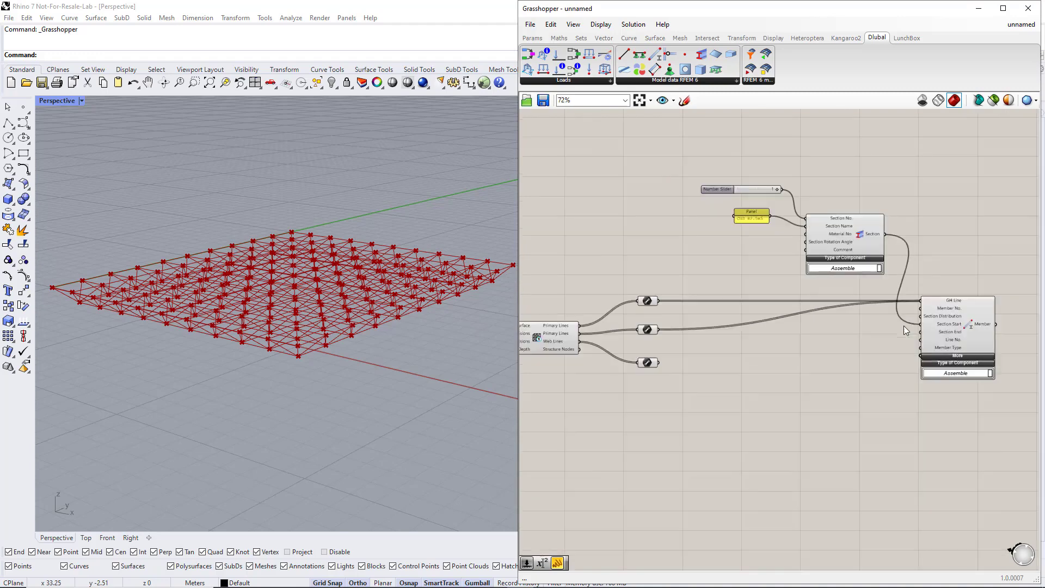
{"action": "left_click_drag", "start_coordinate": [932, 414], "coordinate": [696, 183]}
{"action": "left_click_drag", "start_coordinate": [944, 338], "coordinate": [1006, 348]}
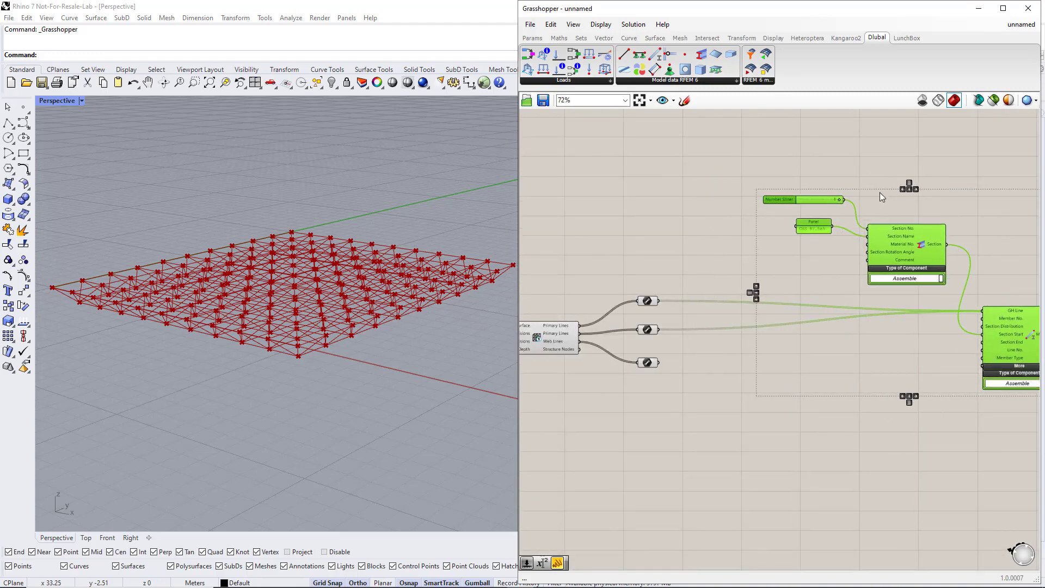
{"action": "left_click", "coordinate": [858, 171]}
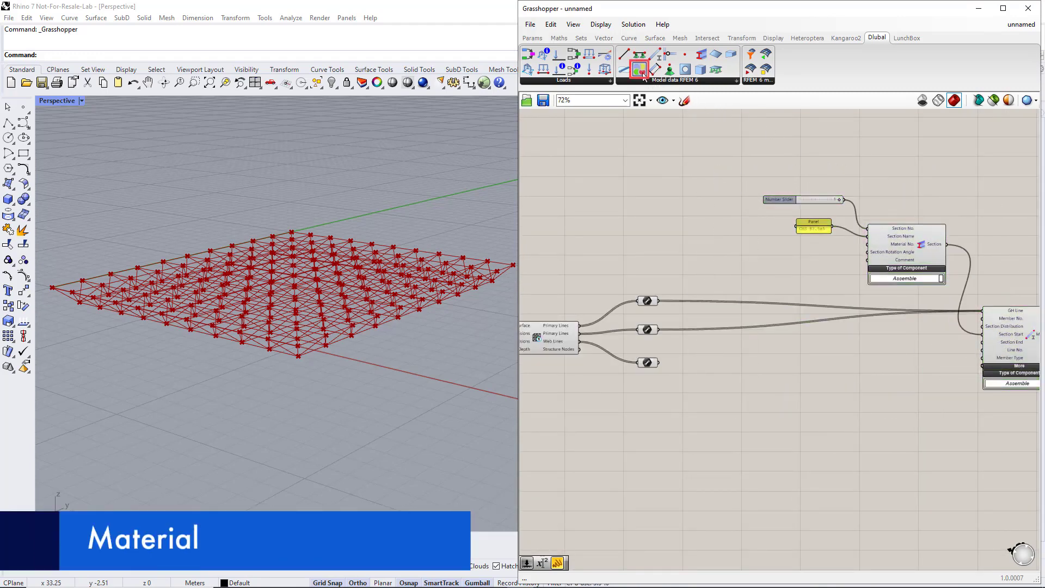
Place a Material component near the Section inputs and connect a number slider with value 1 to Material No
{"action": "left_click_drag", "start_coordinate": [640, 69], "coordinate": [690, 175]}
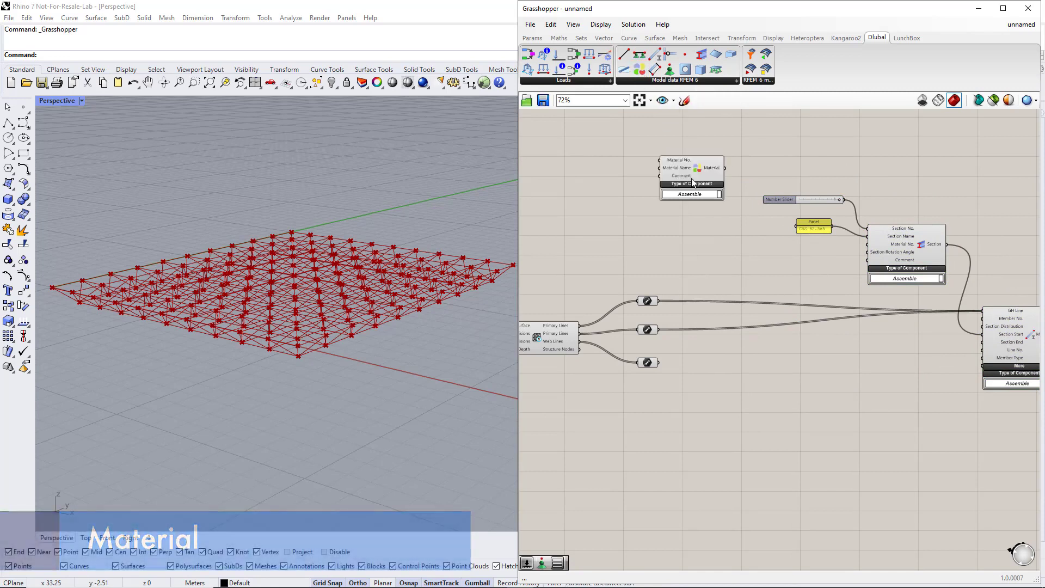
{"action": "double_click", "coordinate": [605, 151]}
{"action": "type", "text": "1"}
{"action": "key", "text": "Return"}
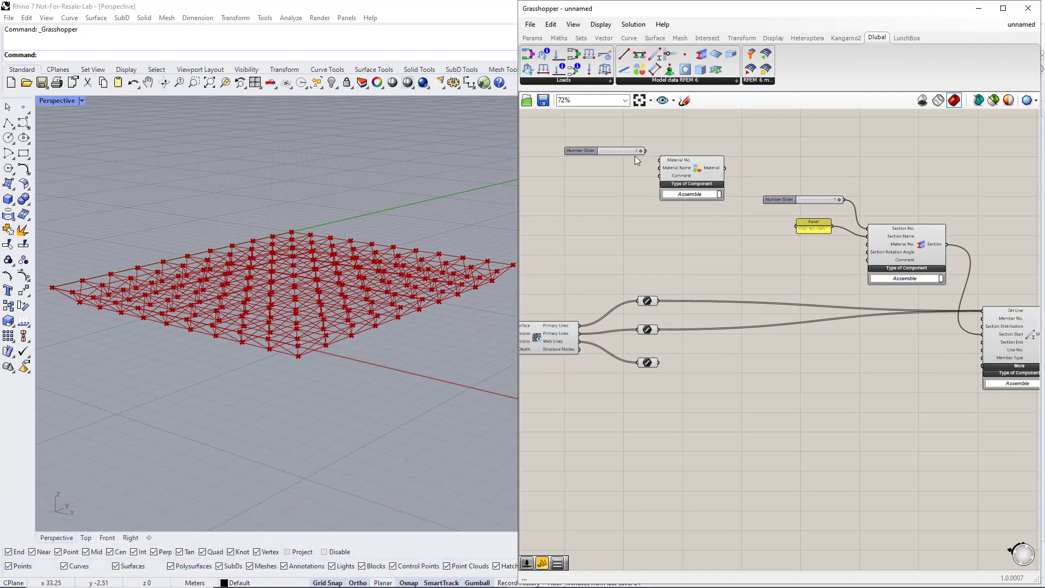
{"action": "left_click_drag", "start_coordinate": [646, 151], "coordinate": [713, 177]}
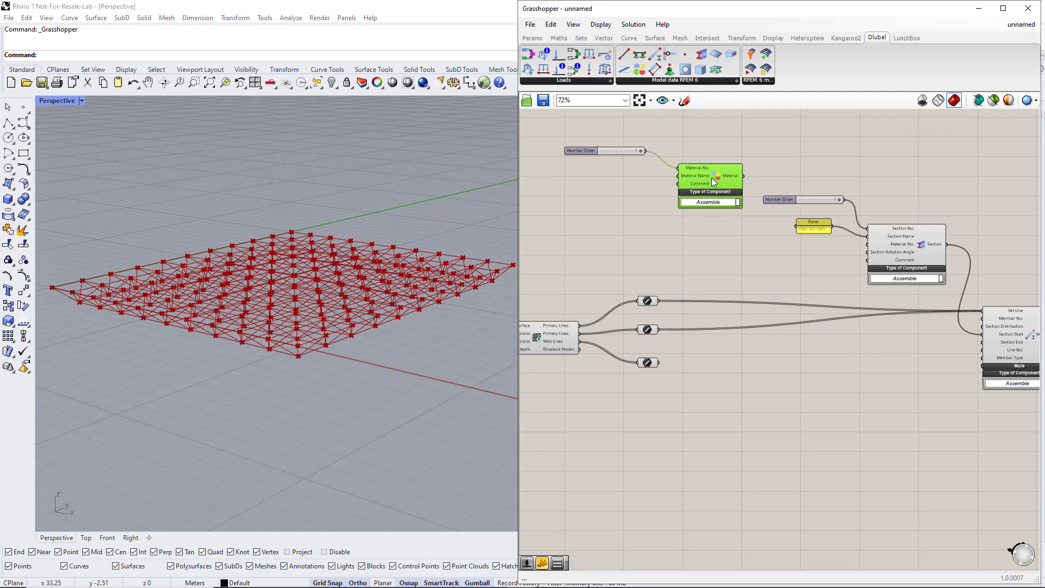
Connect a panel containing S355 to Material Name and connect the Material output to the Section component's Material No
{"action": "left_click", "coordinate": [611, 185]}
{"action": "double_click", "coordinate": [612, 185]}
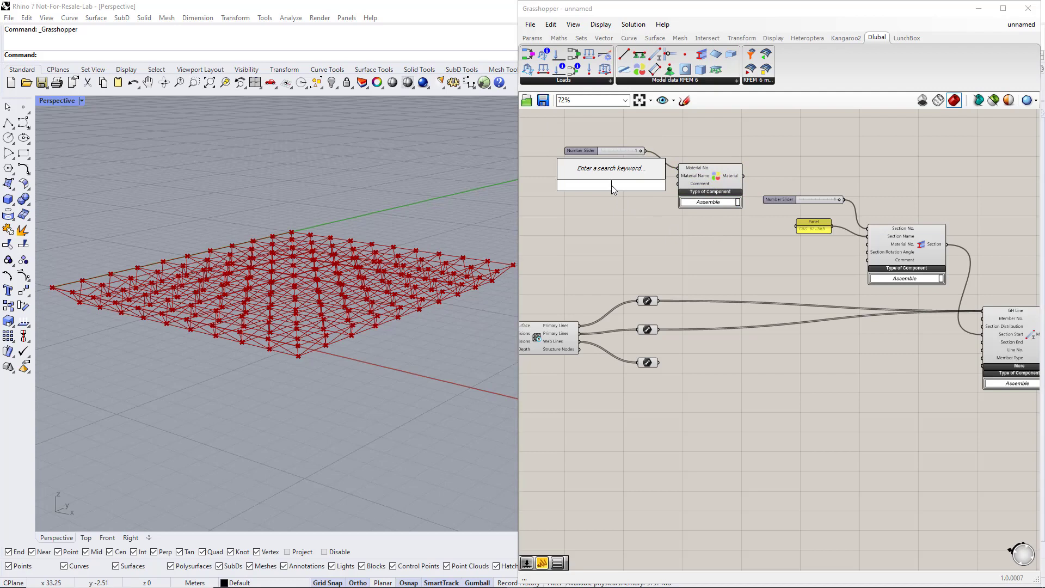
{"action": "type", "text": "panelS355"}
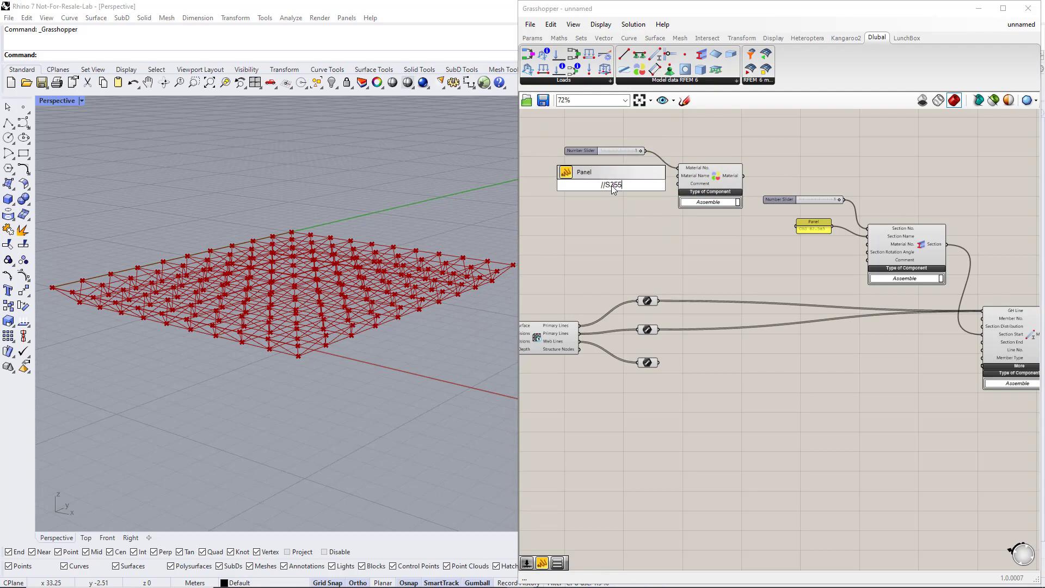
{"action": "key", "text": "Return"}
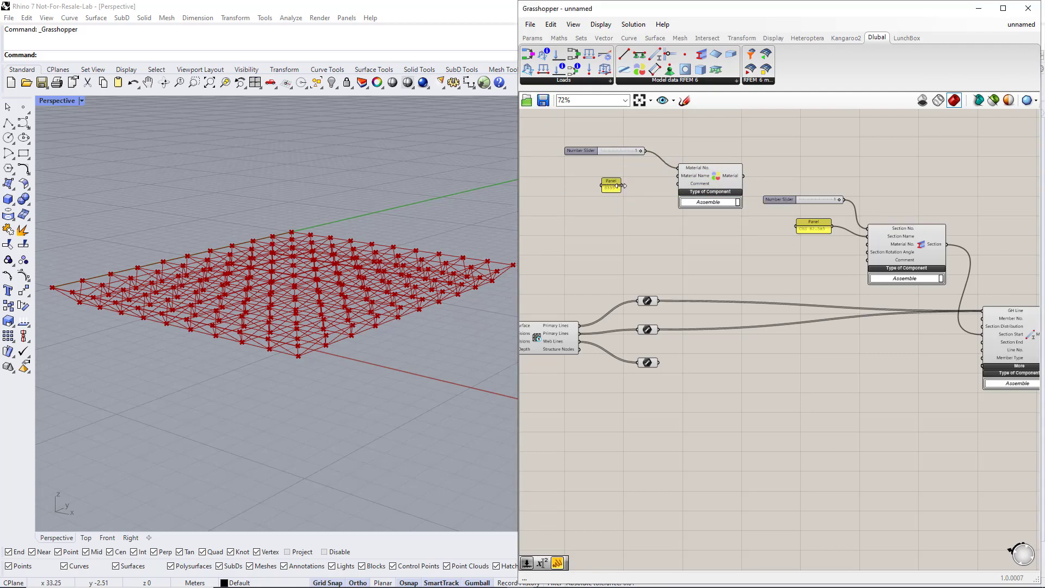
{"action": "left_click_drag", "start_coordinate": [621, 186], "coordinate": [676, 182]}
{"action": "left_click_drag", "start_coordinate": [601, 186], "coordinate": [582, 187]}
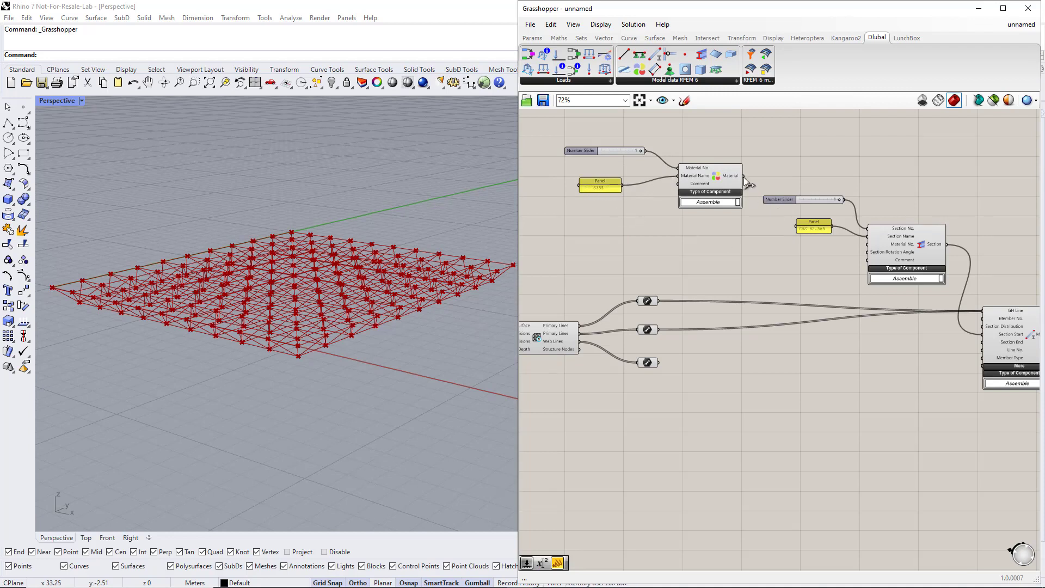
{"action": "left_click_drag", "start_coordinate": [743, 176], "coordinate": [869, 244]}
Duplicate the Section and Member components with their slider and panel below, and connect the web Line parameter to the copied Member's GH Line
{"action": "scroll", "coordinate": [824, 269], "scroll_direction": "down", "scroll_amount": 2}
{"action": "right_click_drag", "start_coordinate": [934, 375], "coordinate": [858, 345]}
{"action": "left_click_drag", "start_coordinate": [913, 299], "coordinate": [700, 165]}
{"action": "left_click_drag", "start_coordinate": [893, 289], "coordinate": [907, 418]}
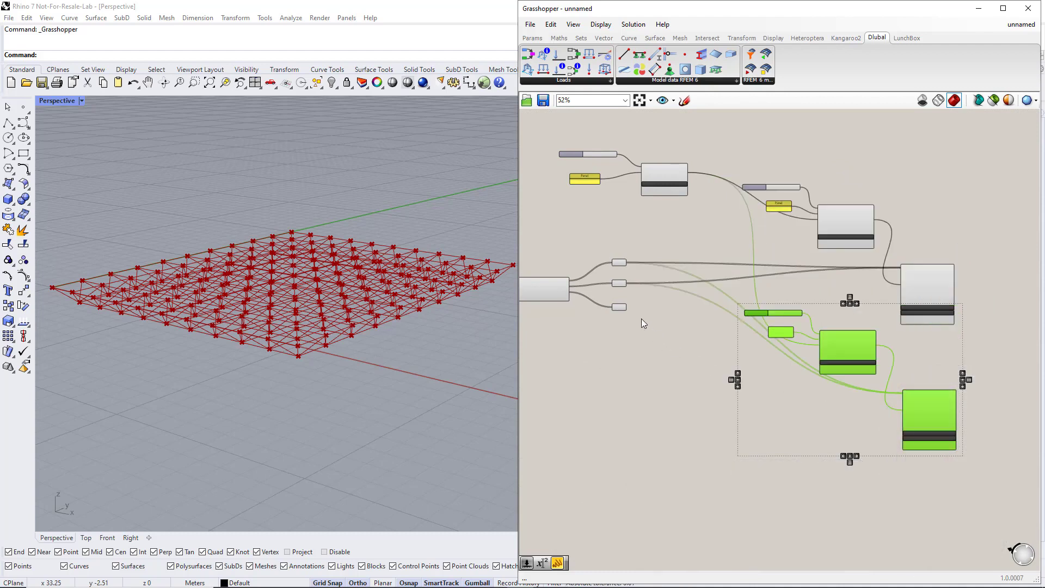
{"action": "scroll", "coordinate": [723, 353], "scroll_direction": "up", "scroll_amount": 3}
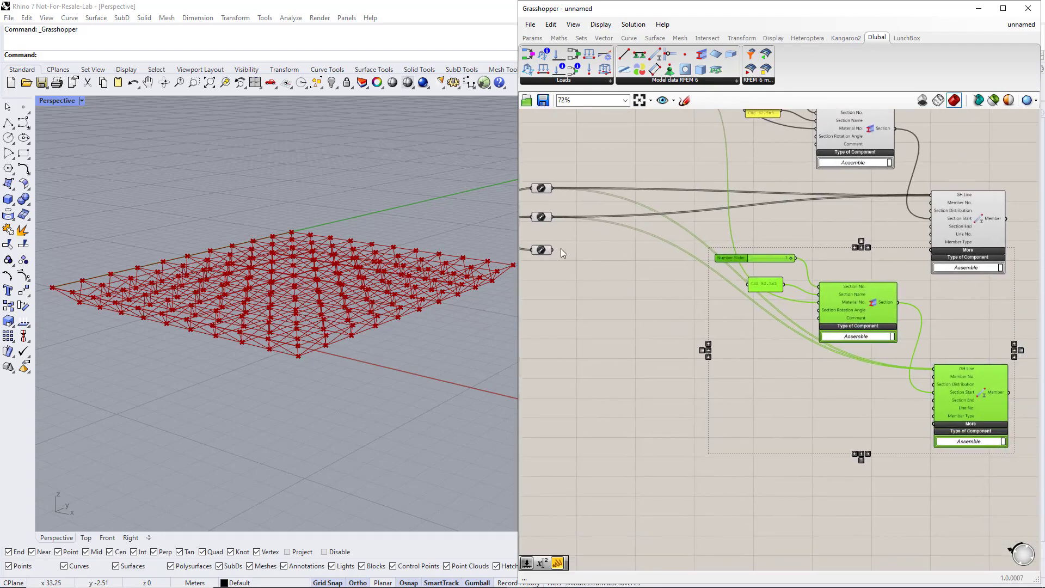
{"action": "left_click_drag", "start_coordinate": [554, 251], "coordinate": [935, 368]}
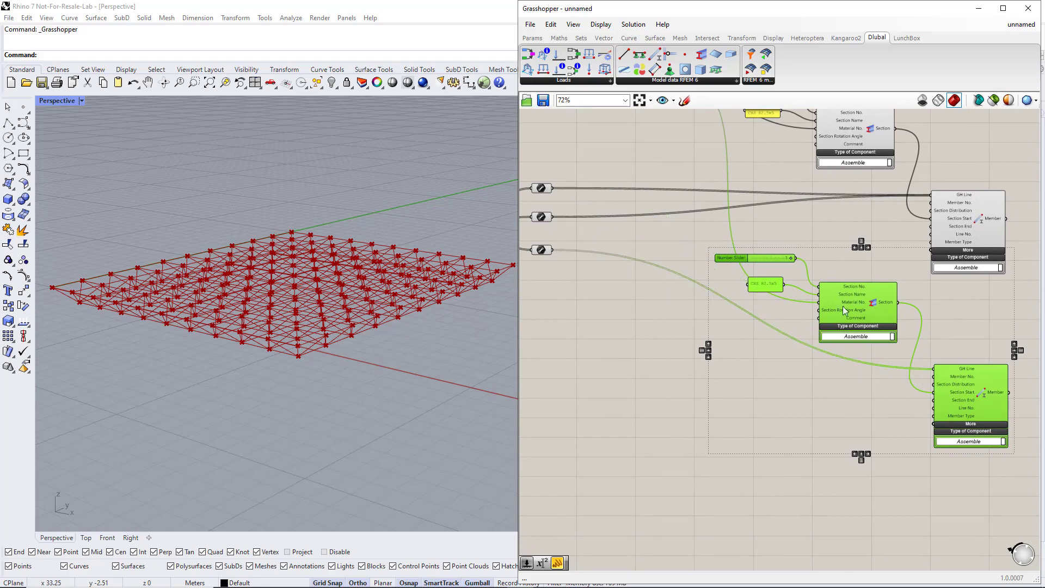
Set the copied Section No. slider's maximum to 2 and its value to 2
{"action": "left_click", "coordinate": [834, 259]}
{"action": "double_click", "coordinate": [740, 260]}
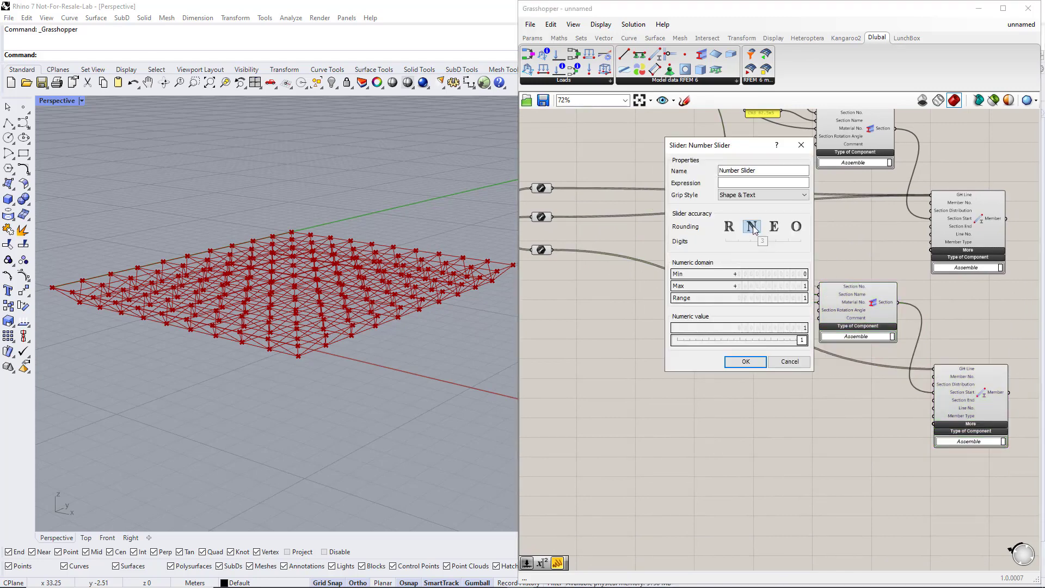
{"action": "double_click", "coordinate": [735, 286]}
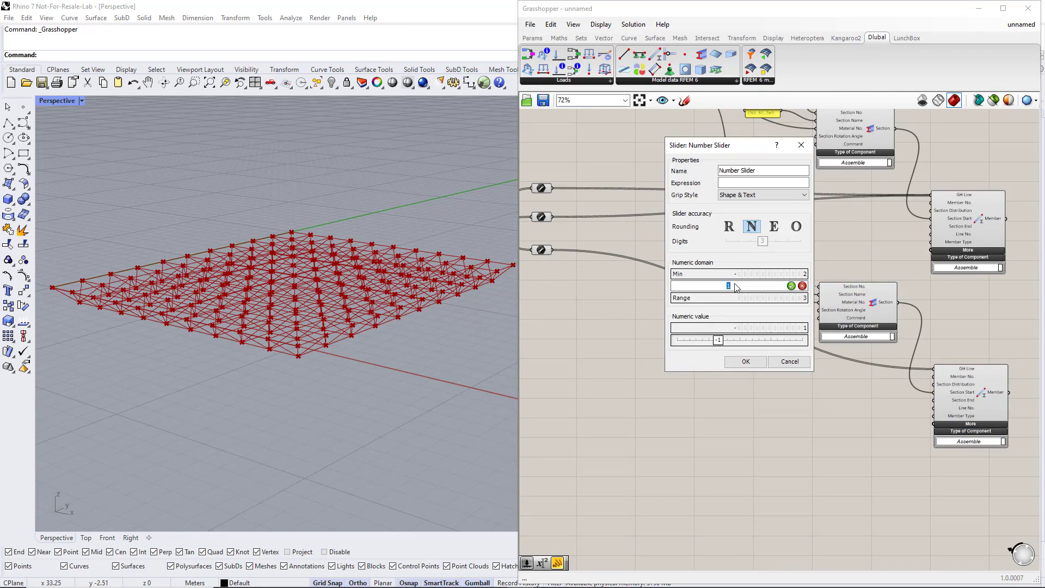
{"action": "type", "text": "2"}
{"action": "left_click", "coordinate": [791, 286]}
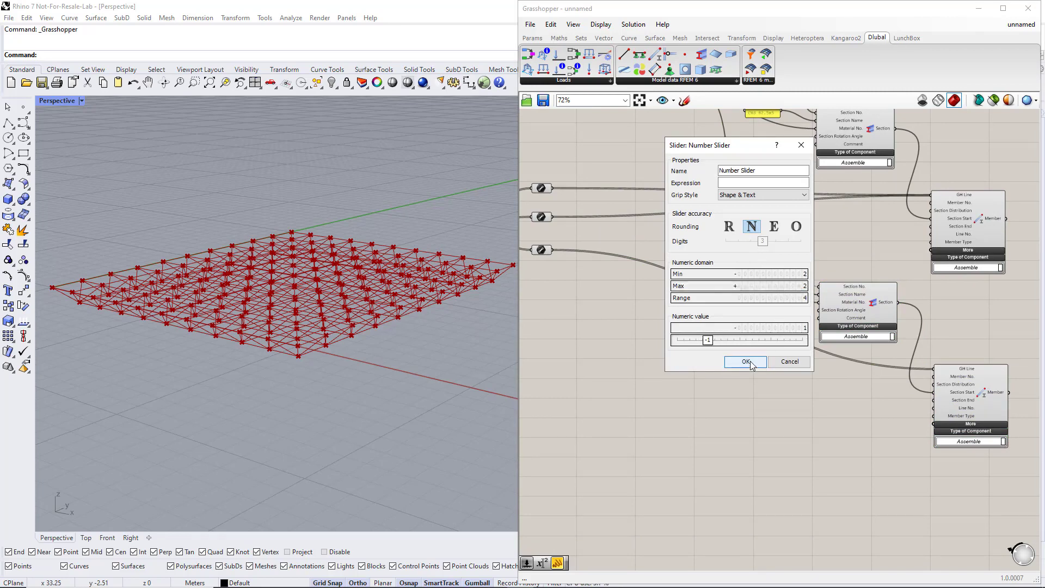
{"action": "left_click", "coordinate": [746, 361]}
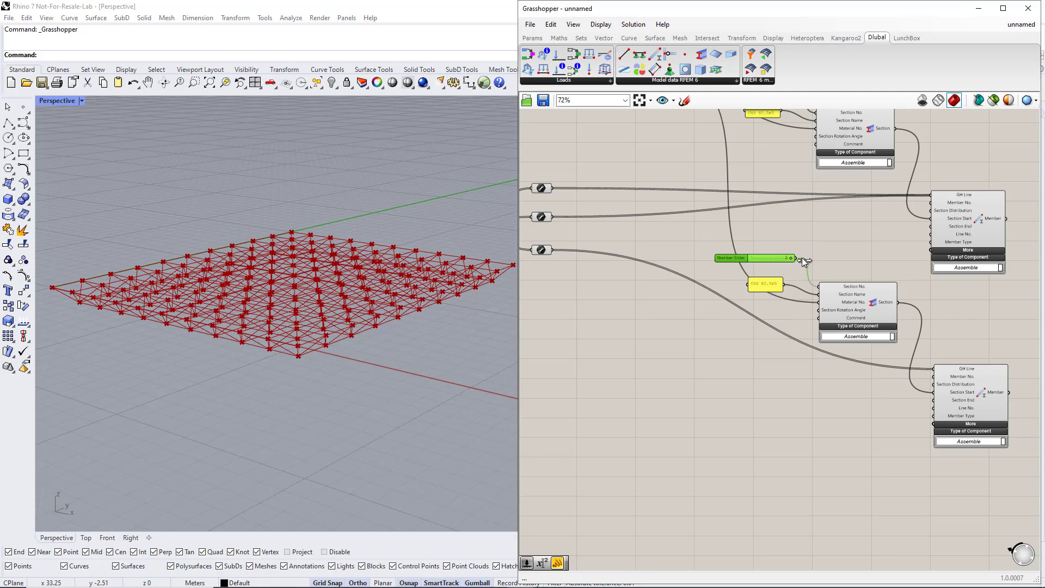
Change the copied section name panel's content to CHS 76.1x5
{"action": "scroll", "coordinate": [786, 298], "scroll_direction": "up", "scroll_amount": 3}
{"action": "double_click", "coordinate": [755, 283]}
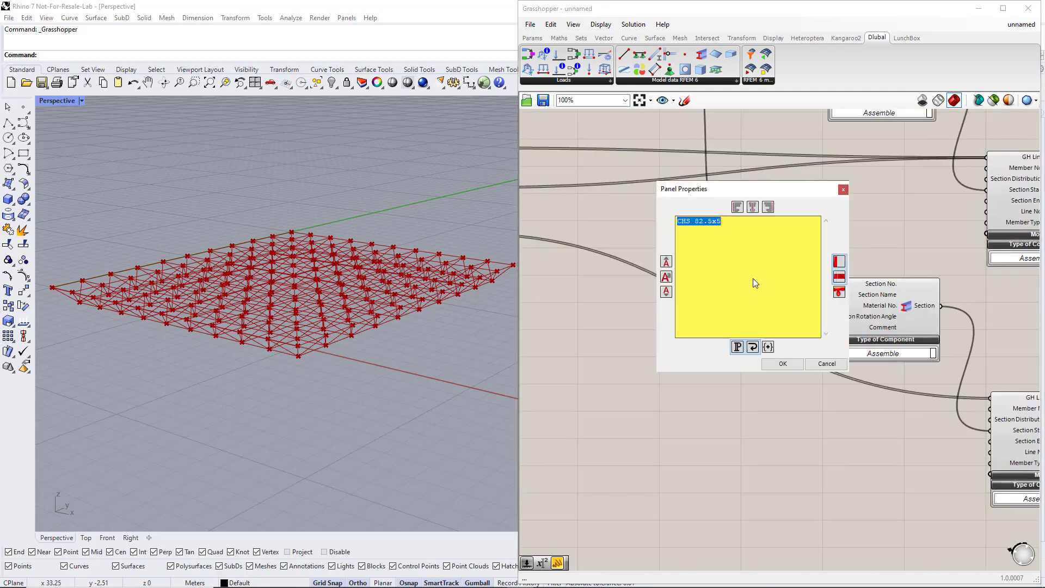
{"action": "left_click_drag", "start_coordinate": [694, 221], "coordinate": [711, 223]}
{"action": "type", "text": "76."}
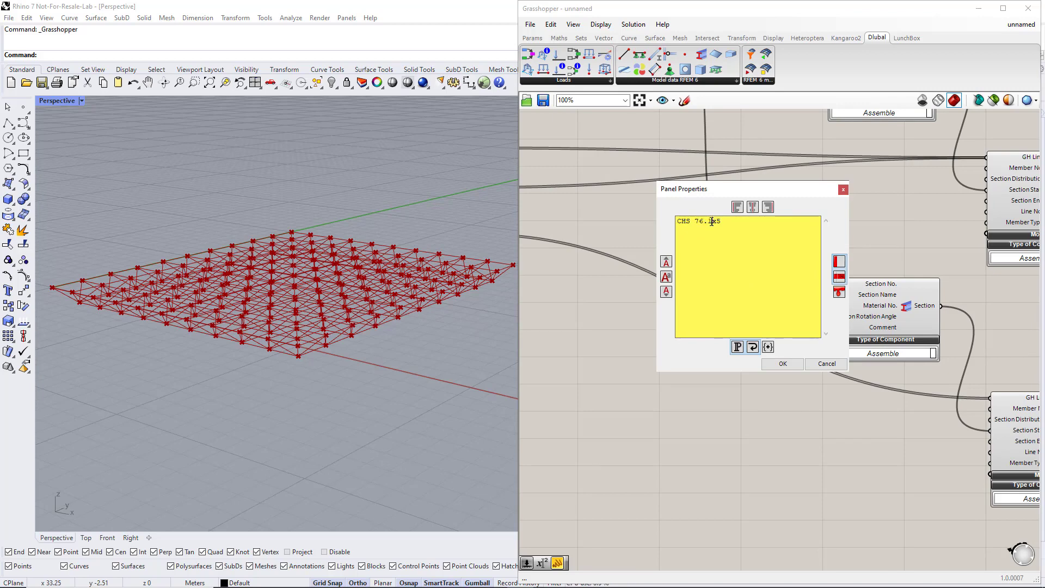
{"action": "left_click", "coordinate": [780, 363]}
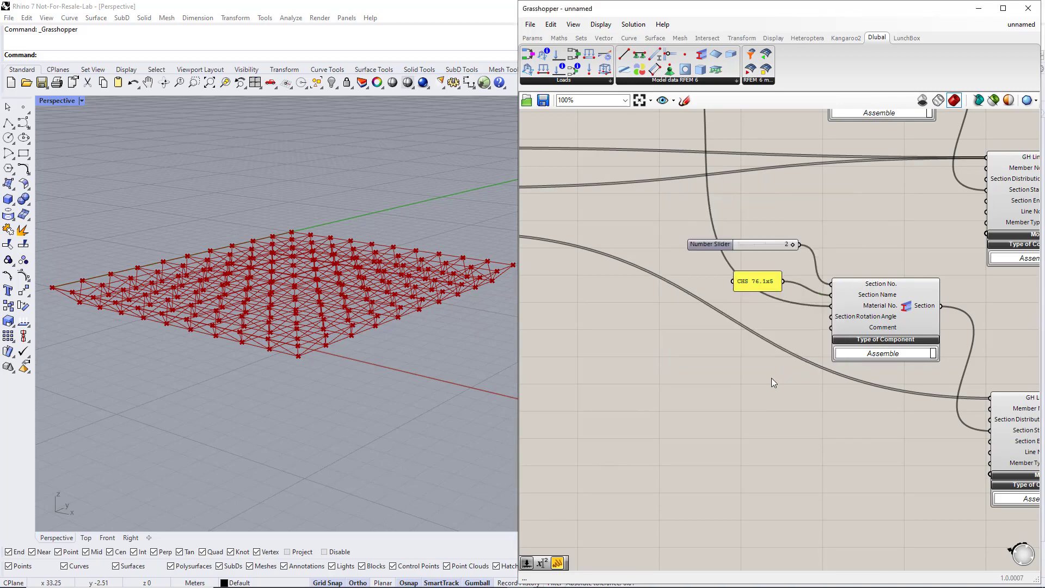
Place the RFEM 6 export component with Run and Input parameters beyond the two Member components
{"action": "scroll", "coordinate": [771, 378], "scroll_direction": "down", "scroll_amount": 5}
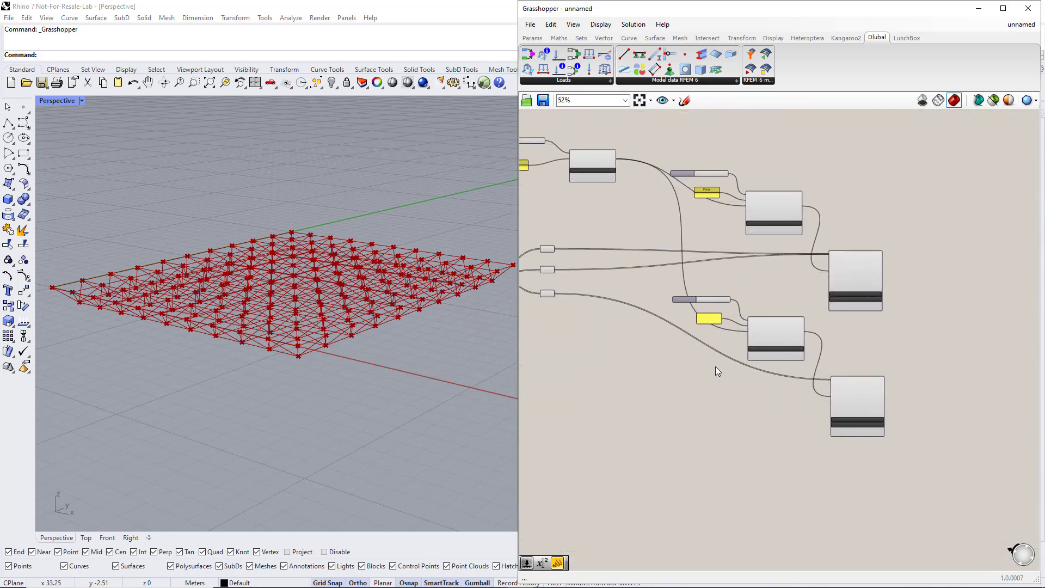
{"action": "scroll", "coordinate": [716, 367], "scroll_direction": "up", "scroll_amount": 3}
{"action": "right_click_drag", "start_coordinate": [935, 371], "coordinate": [769, 366]}
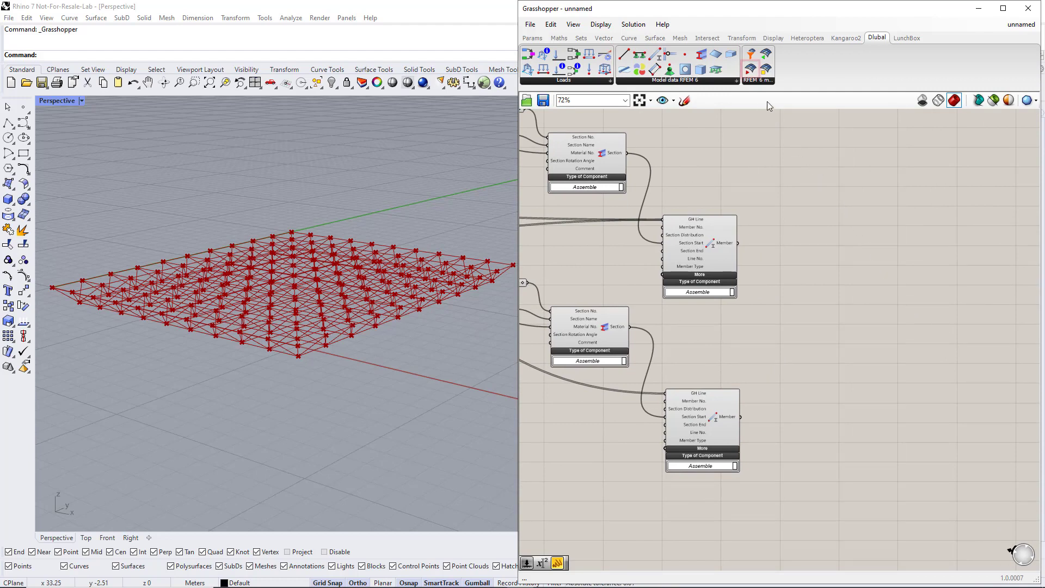
{"action": "left_click_drag", "start_coordinate": [750, 69], "coordinate": [913, 335]}
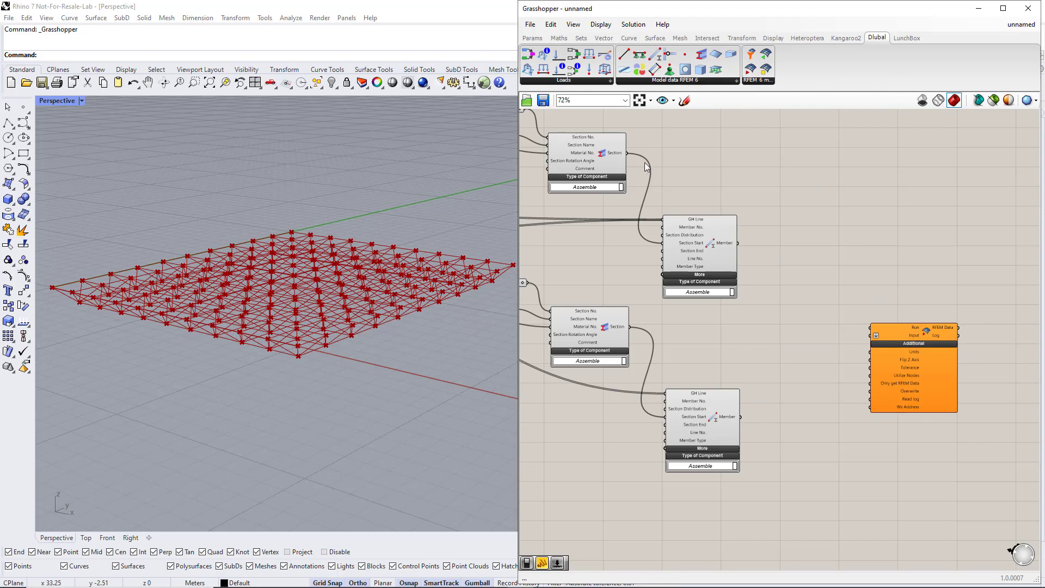
Add a Boolean Toggle, connect it to the export component's Run input, and move it closer to that component
{"action": "left_click", "coordinate": [532, 37]}
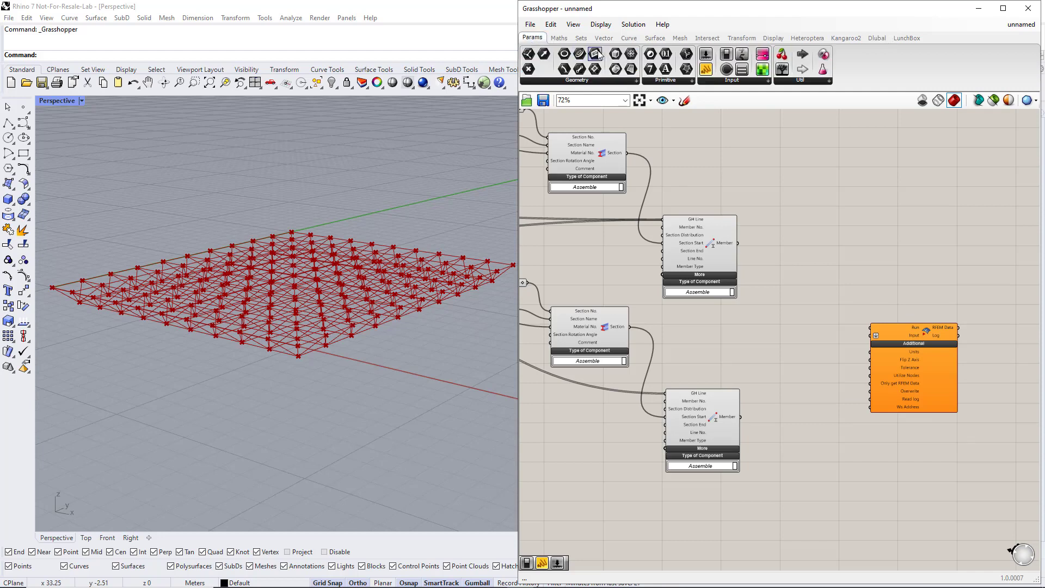
{"action": "left_click", "coordinate": [716, 81]}
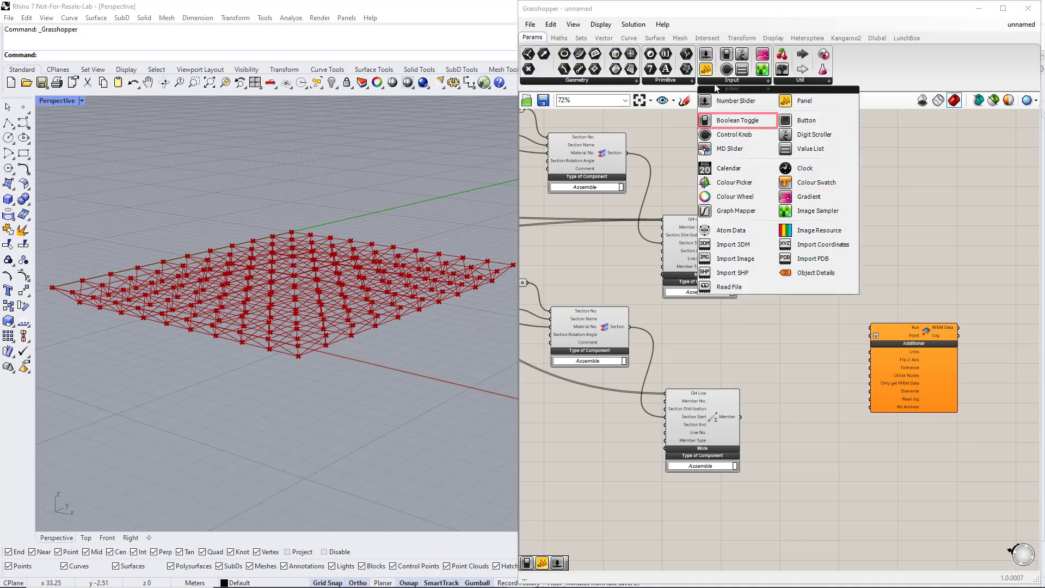
{"action": "left_click", "coordinate": [725, 121]}
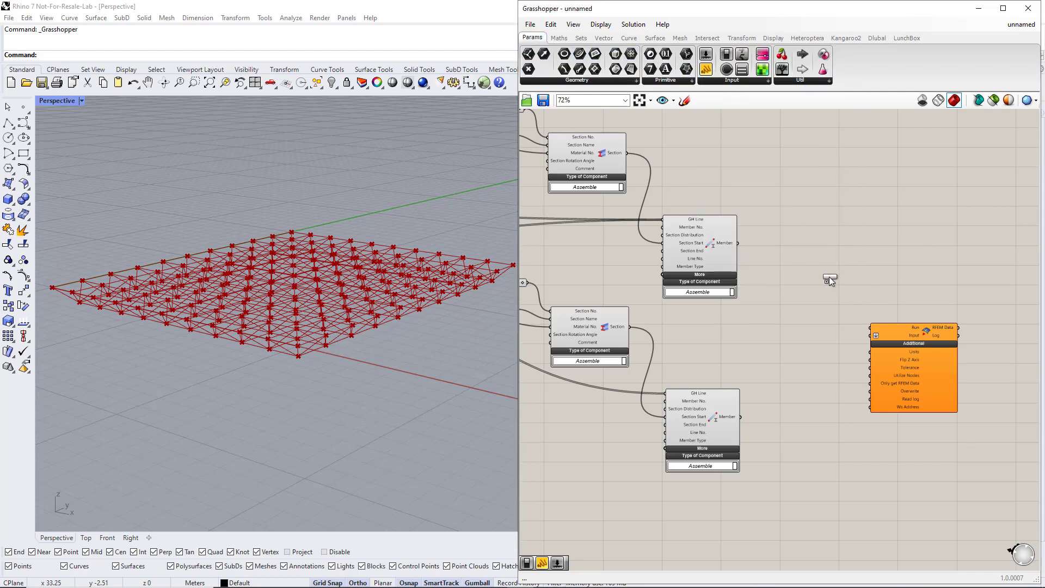
{"action": "left_click", "coordinate": [831, 278]}
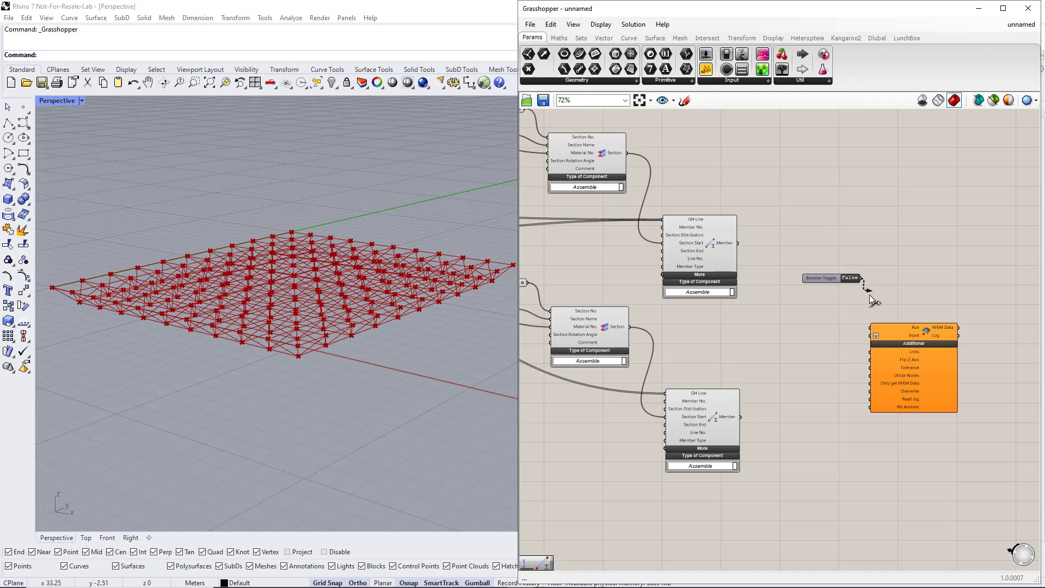
{"action": "left_click_drag", "start_coordinate": [862, 279], "coordinate": [870, 327]}
{"action": "left_click_drag", "start_coordinate": [833, 277], "coordinate": [836, 294]}
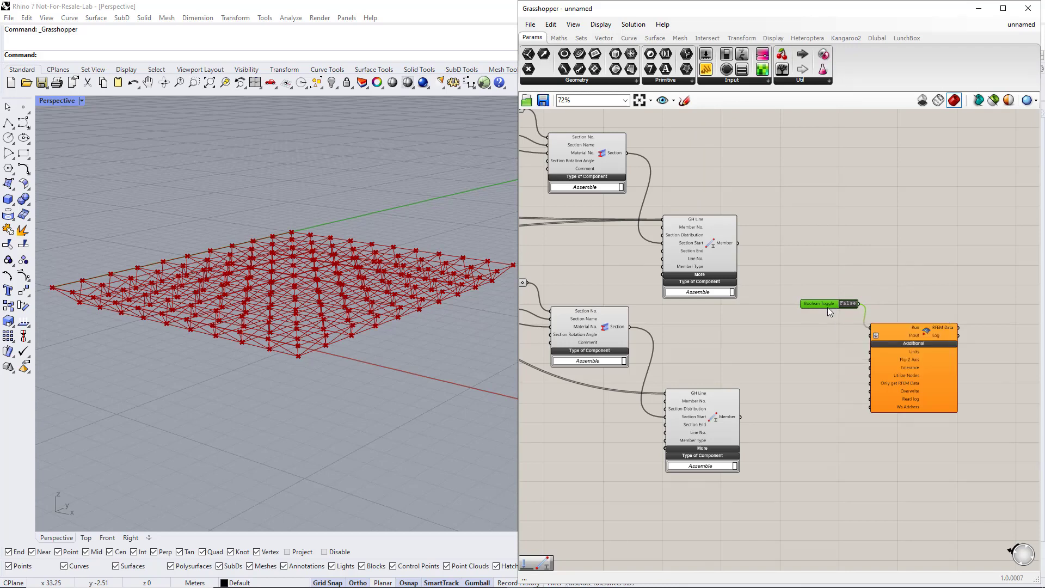
Duplicate the Boolean Toggle below, connect the copy to the export component's Overwrite input, and set it to True
{"action": "left_click_drag", "start_coordinate": [828, 305], "coordinate": [825, 341], "text": "alt"}
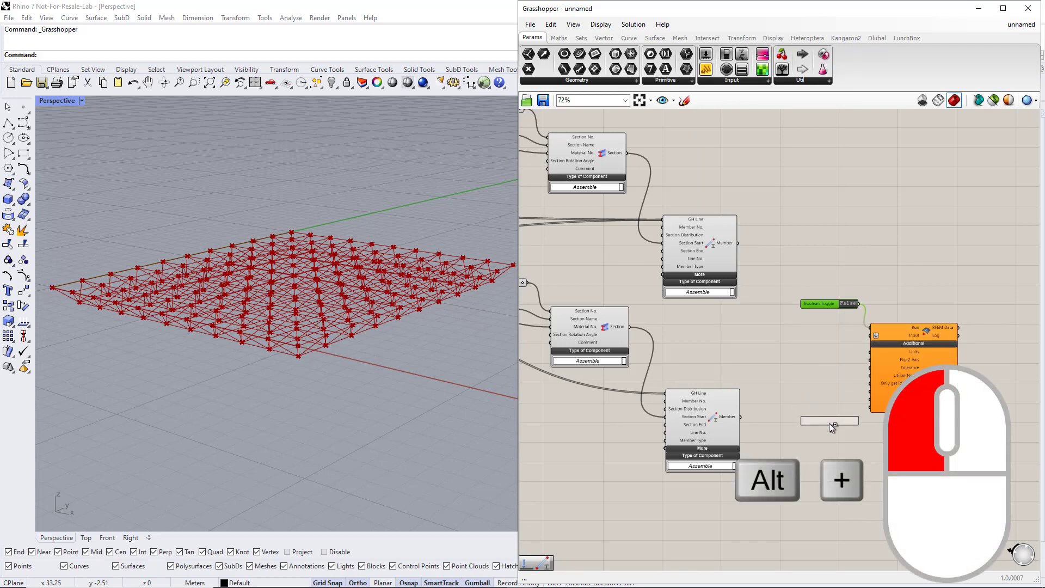
{"action": "left_click_drag", "start_coordinate": [828, 423], "coordinate": [871, 401], "text": "alt"}
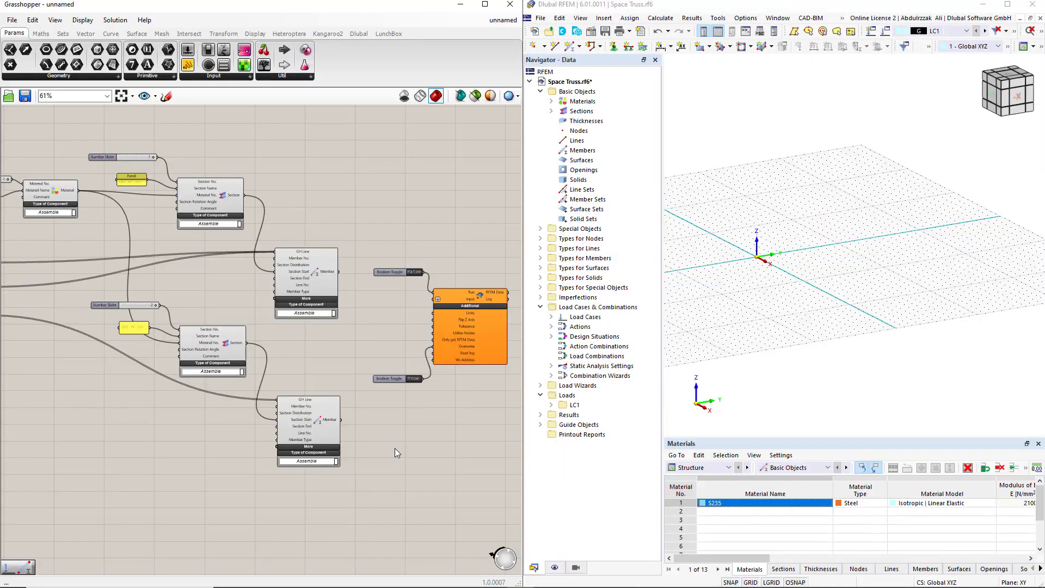
Connect both Member outputs, both Section outputs and the Material output to the export component's Input, and run the export to RFEM
{"action": "left_click_drag", "start_coordinate": [340, 272], "coordinate": [435, 298]}
{"action": "left_click_drag", "start_coordinate": [245, 194], "coordinate": [434, 299], "text": "shift"}
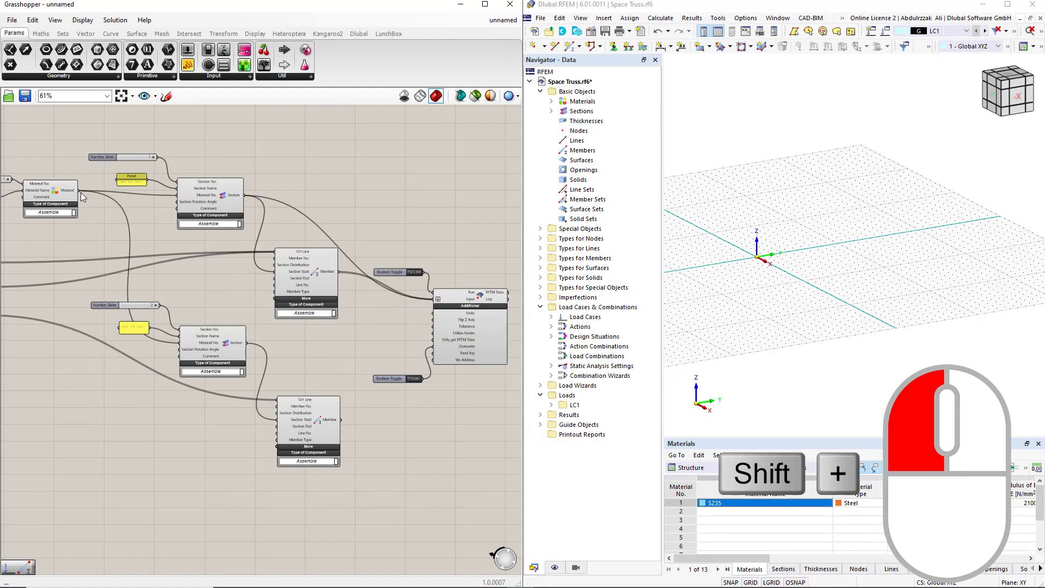
{"action": "left_click_drag", "start_coordinate": [78, 191], "coordinate": [435, 298], "text": "shift"}
{"action": "left_click_drag", "start_coordinate": [340, 420], "coordinate": [434, 298], "text": "shift"}
{"action": "left_click_drag", "start_coordinate": [246, 342], "coordinate": [434, 299], "text": "shift"}
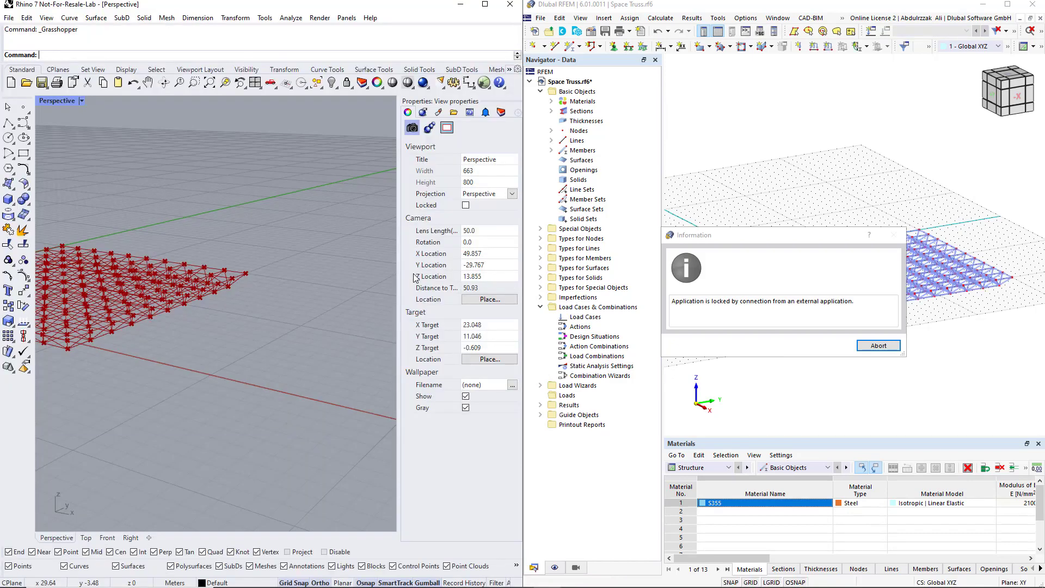
{"action": "left_click", "coordinate": [876, 345]}
{"action": "left_click", "coordinate": [833, 351]}
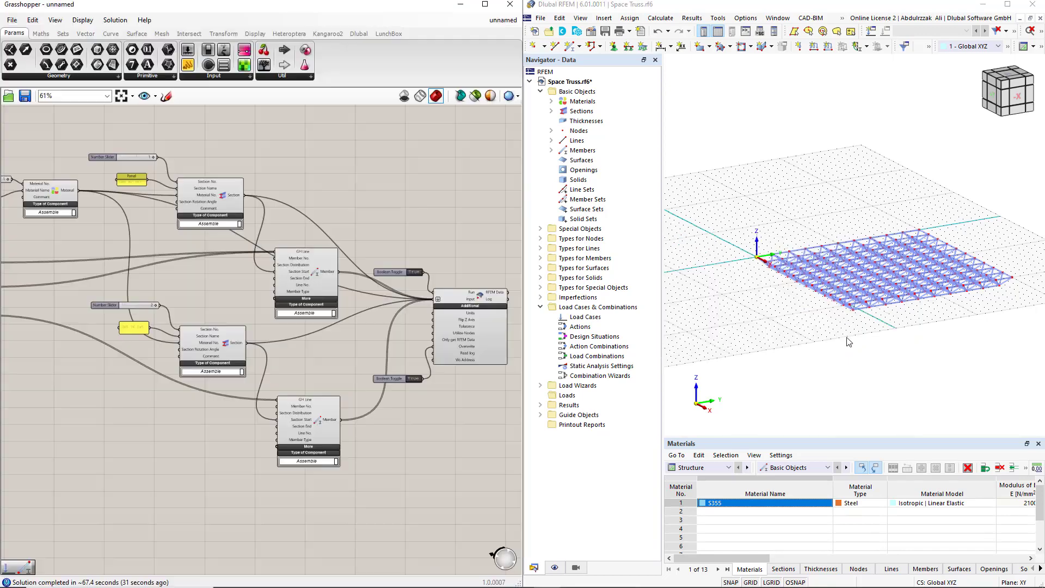
In RFEM, examine the section and material of a chord member at the truss corner, leaving it unedited
{"action": "scroll", "coordinate": [925, 321], "scroll_direction": "up", "scroll_amount": 7}
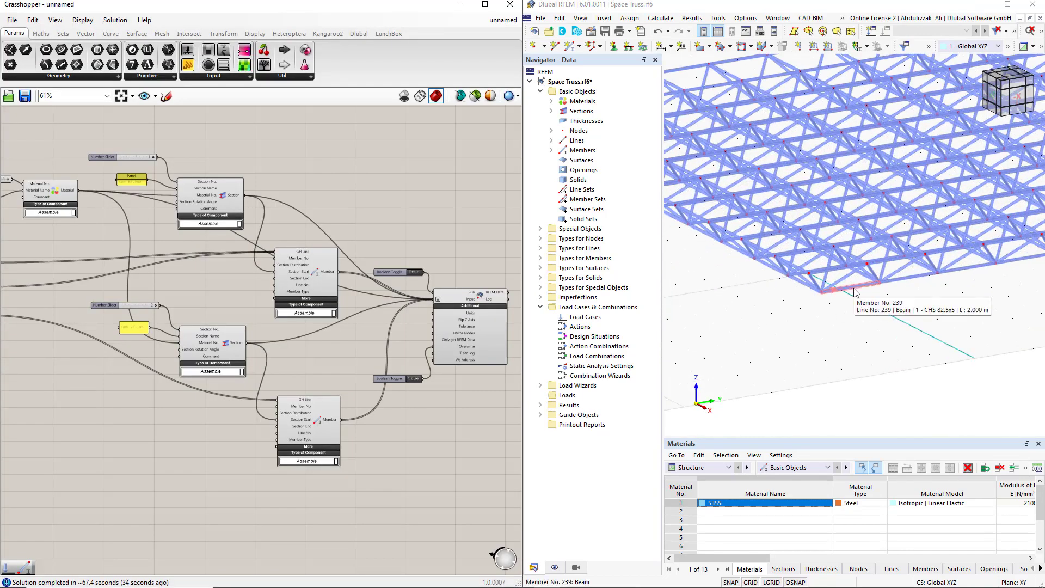
{"action": "double_click", "coordinate": [844, 289]}
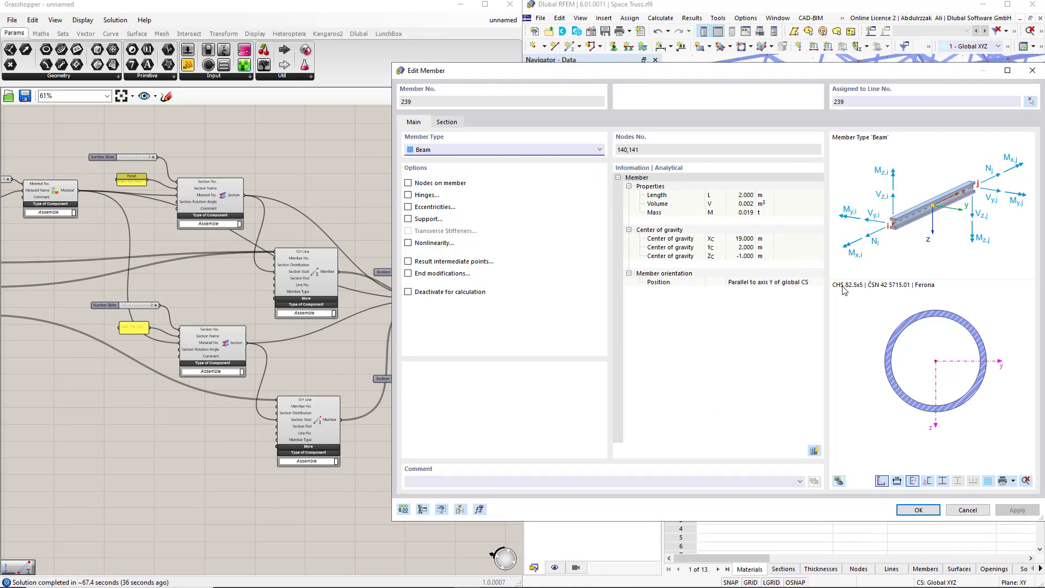
{"action": "left_click", "coordinate": [454, 128]}
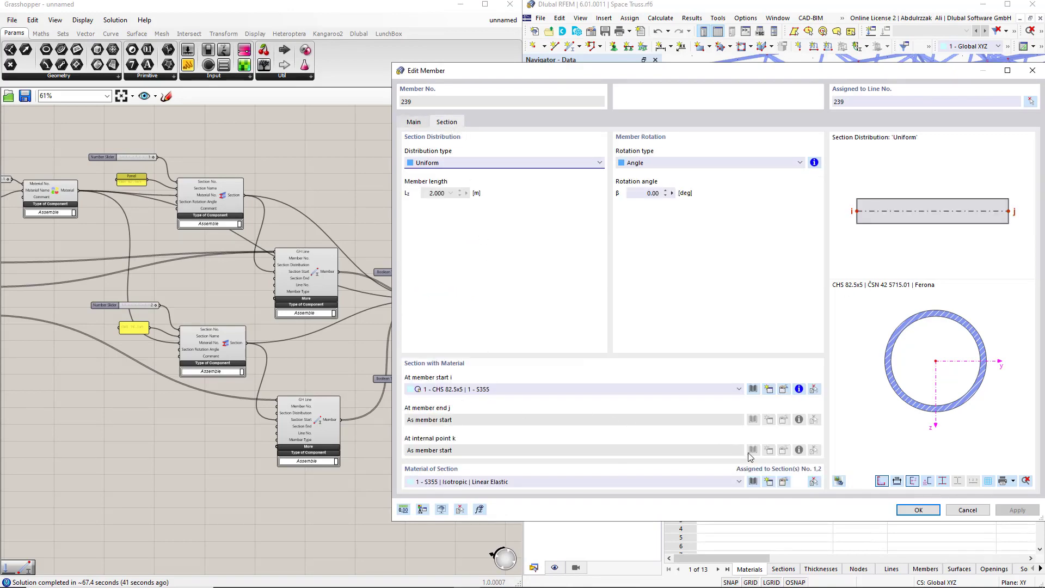
{"action": "left_click", "coordinate": [967, 509]}
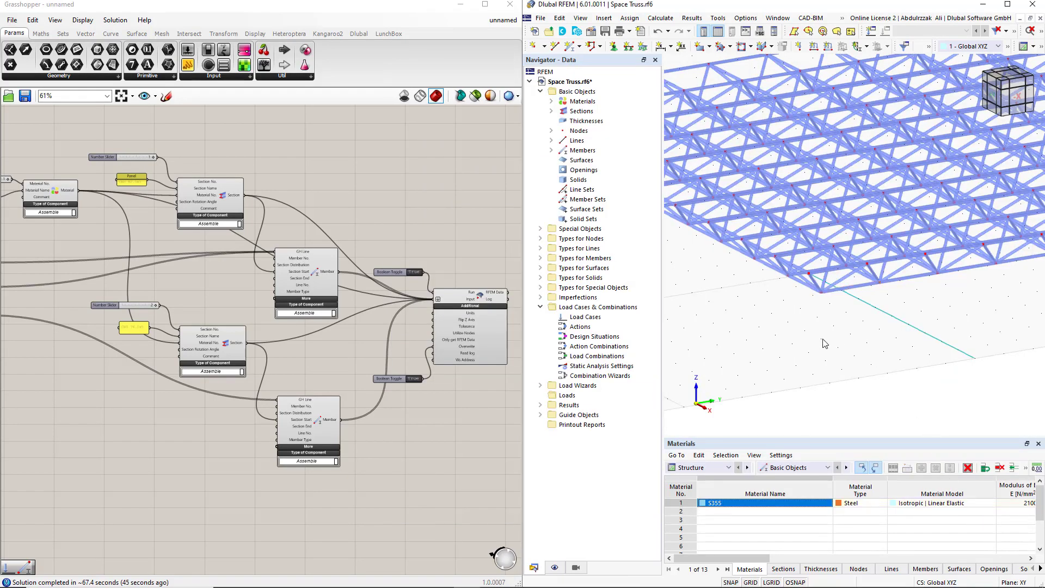
Examine the section and material of a diagonal web member near the truss edge without editing it
{"action": "middle_click_drag", "start_coordinate": [825, 343], "coordinate": [866, 355], "text": "ctrl"}
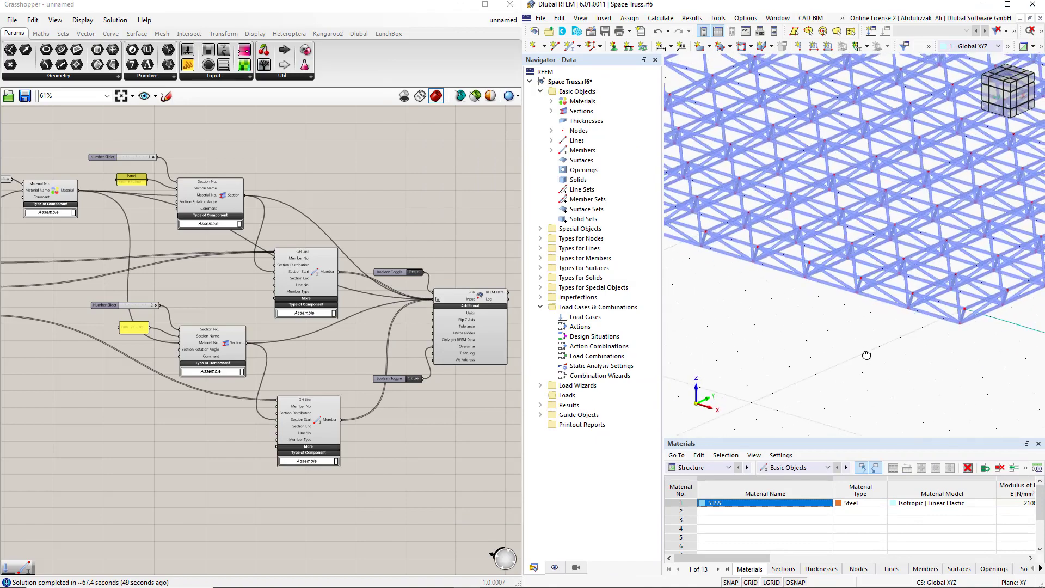
{"action": "double_click", "coordinate": [901, 294]}
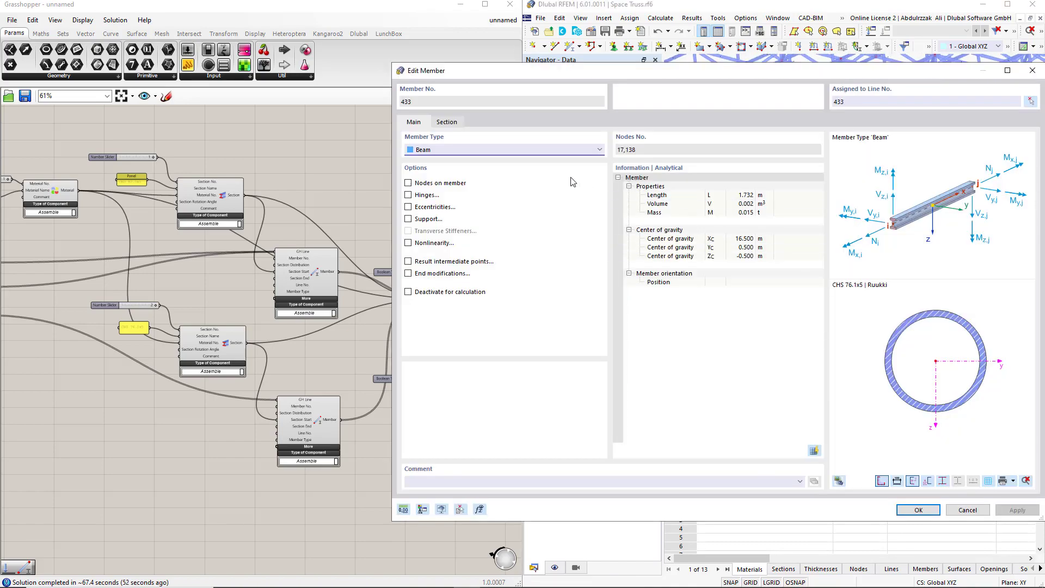
{"action": "left_click", "coordinate": [448, 123]}
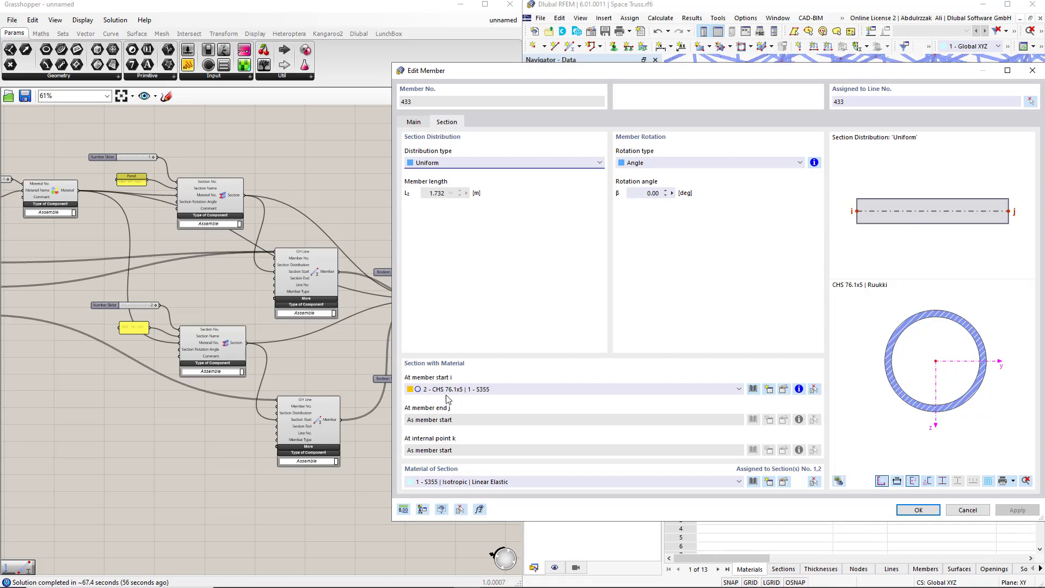
{"action": "left_click", "coordinate": [967, 509]}
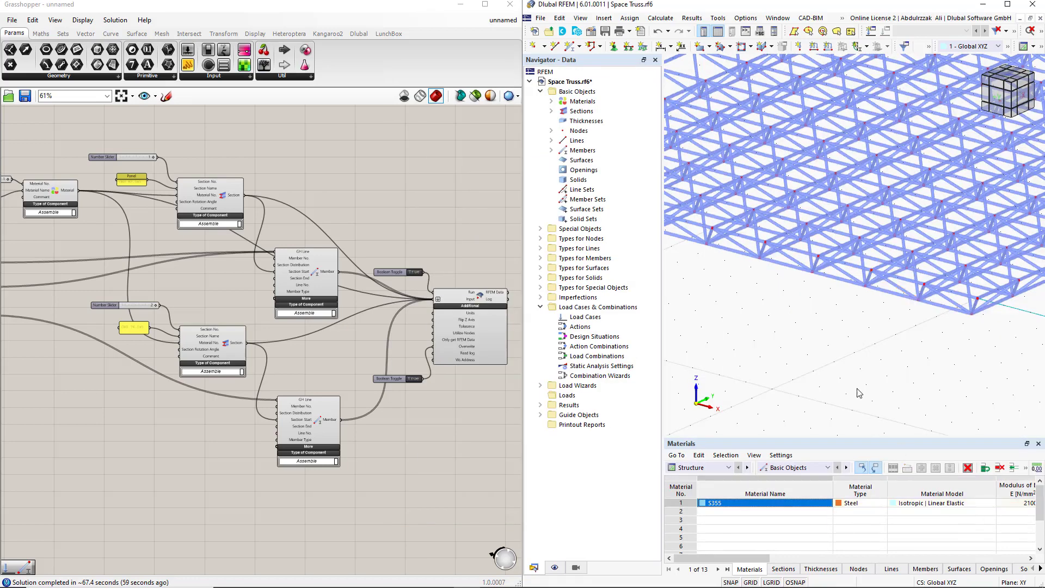
{"action": "scroll", "coordinate": [858, 393], "scroll_direction": "down", "scroll_amount": 2}
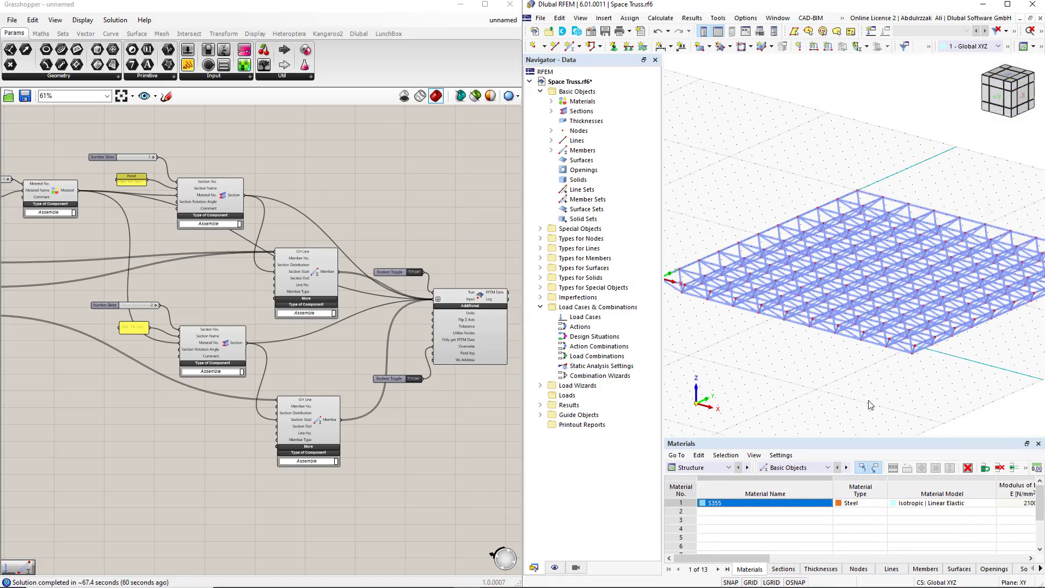